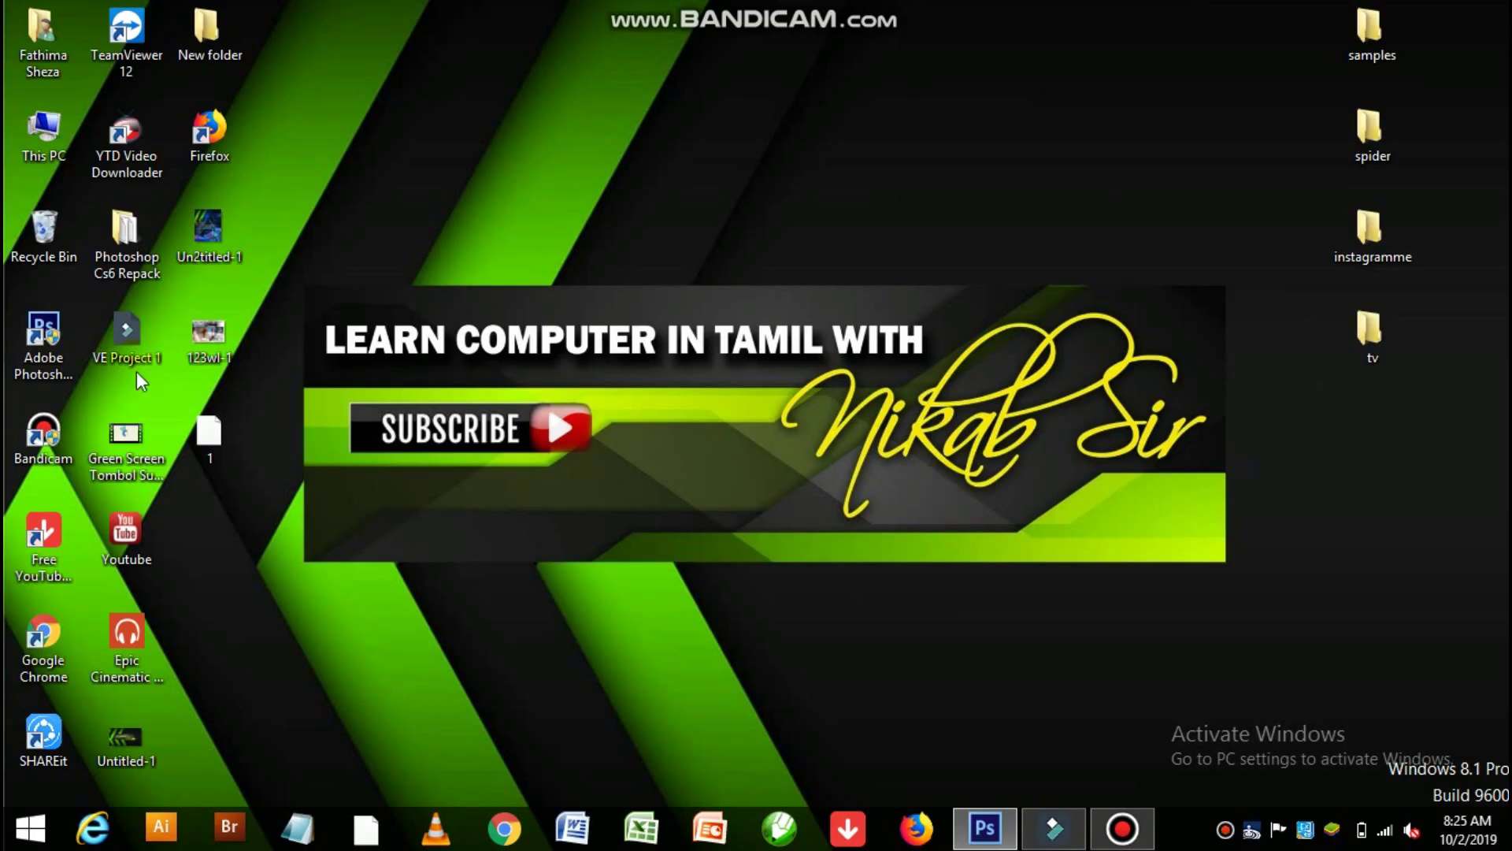
Preview the 123wl-1 image, then return to Photoshop
double_click(224, 328)
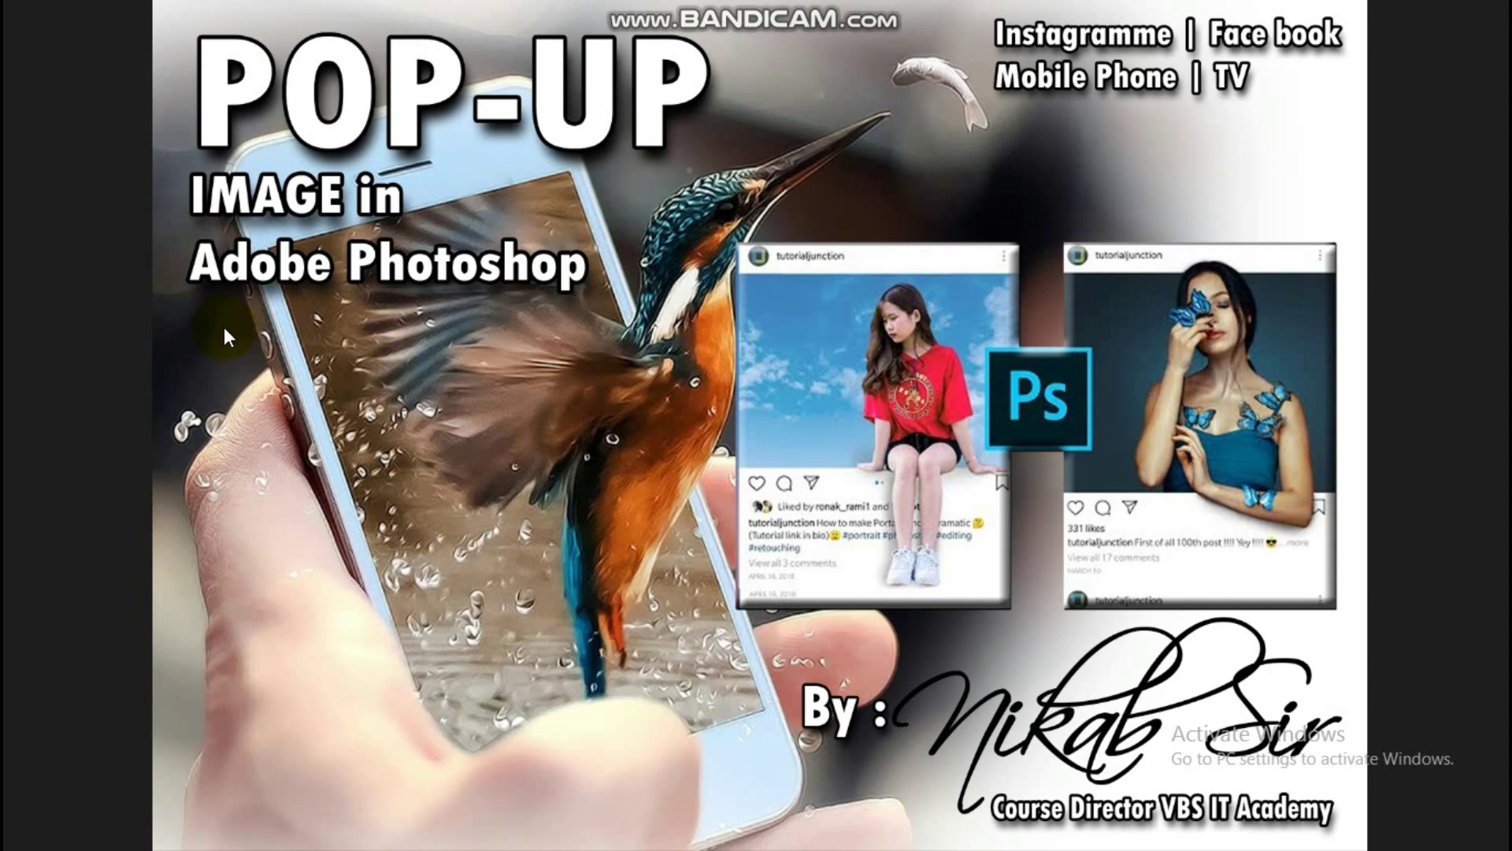
key("Escape")
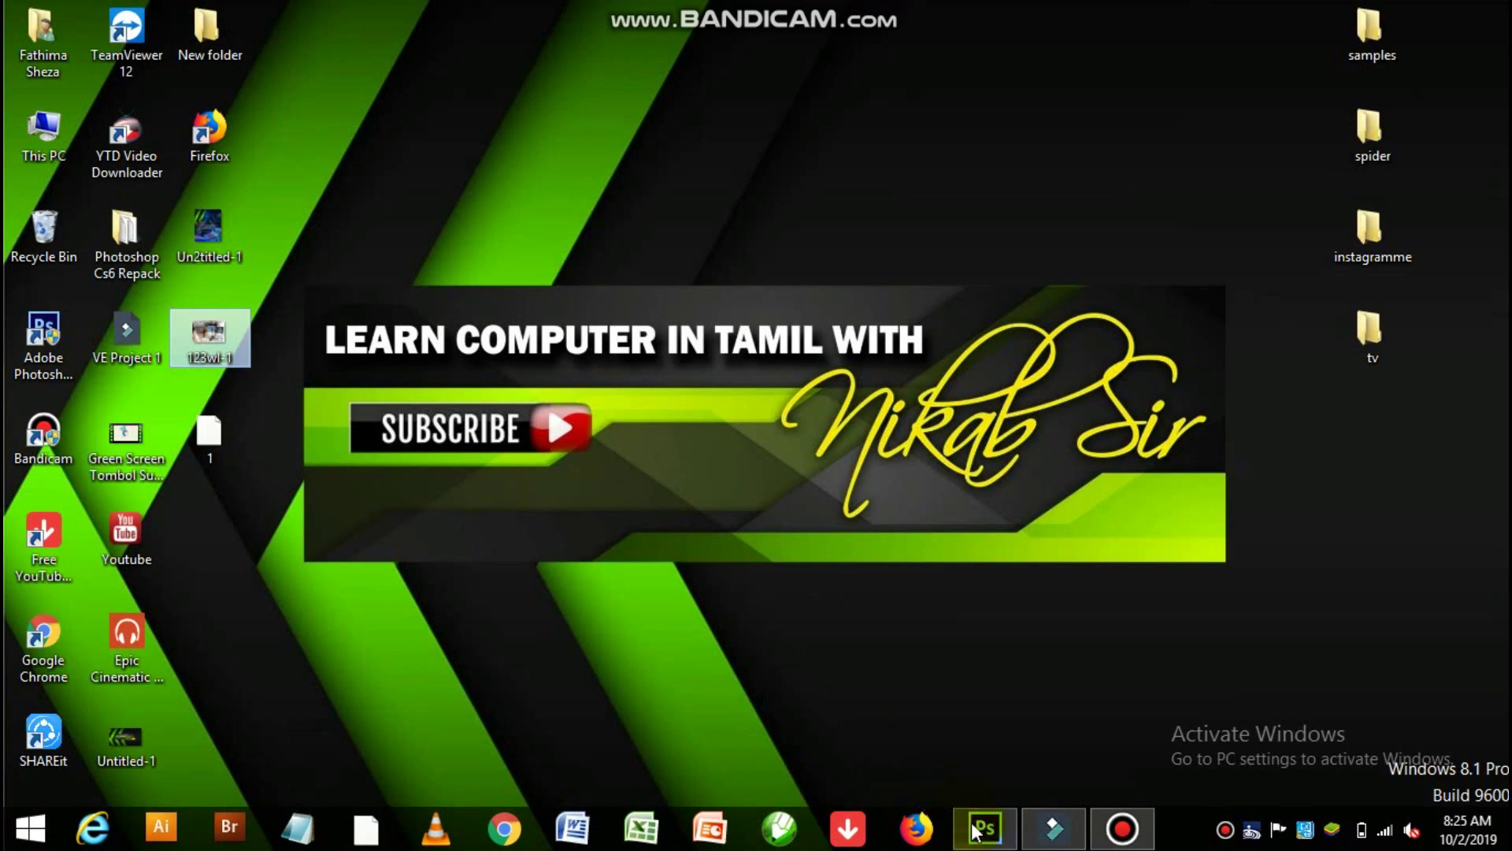
left_click(977, 831)
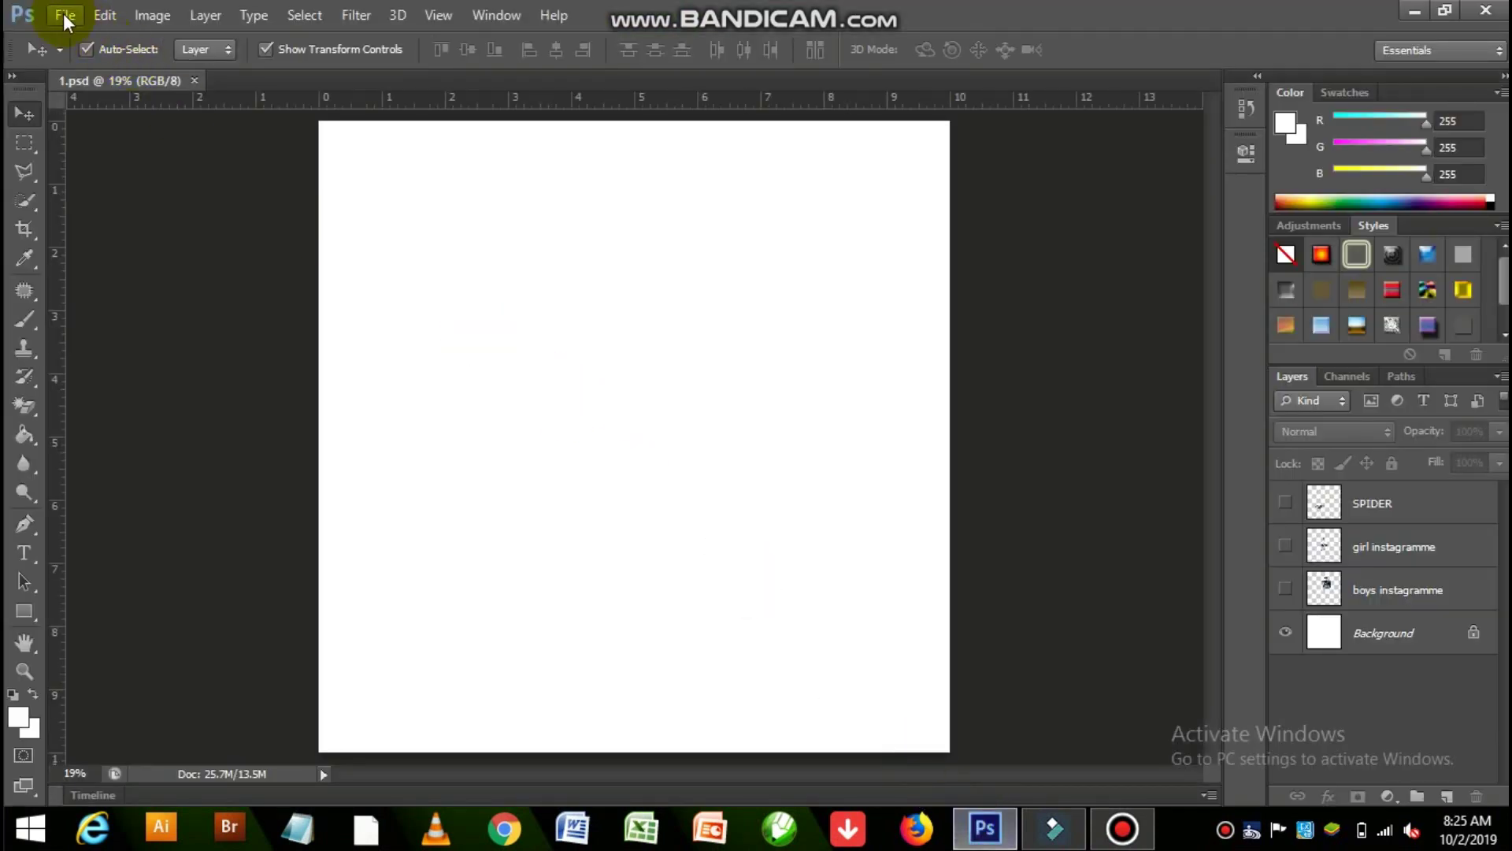
Open the Instagram mockup 1.jpg from the Desktop instagramme folder
left_click(65, 17)
left_click(61, 57)
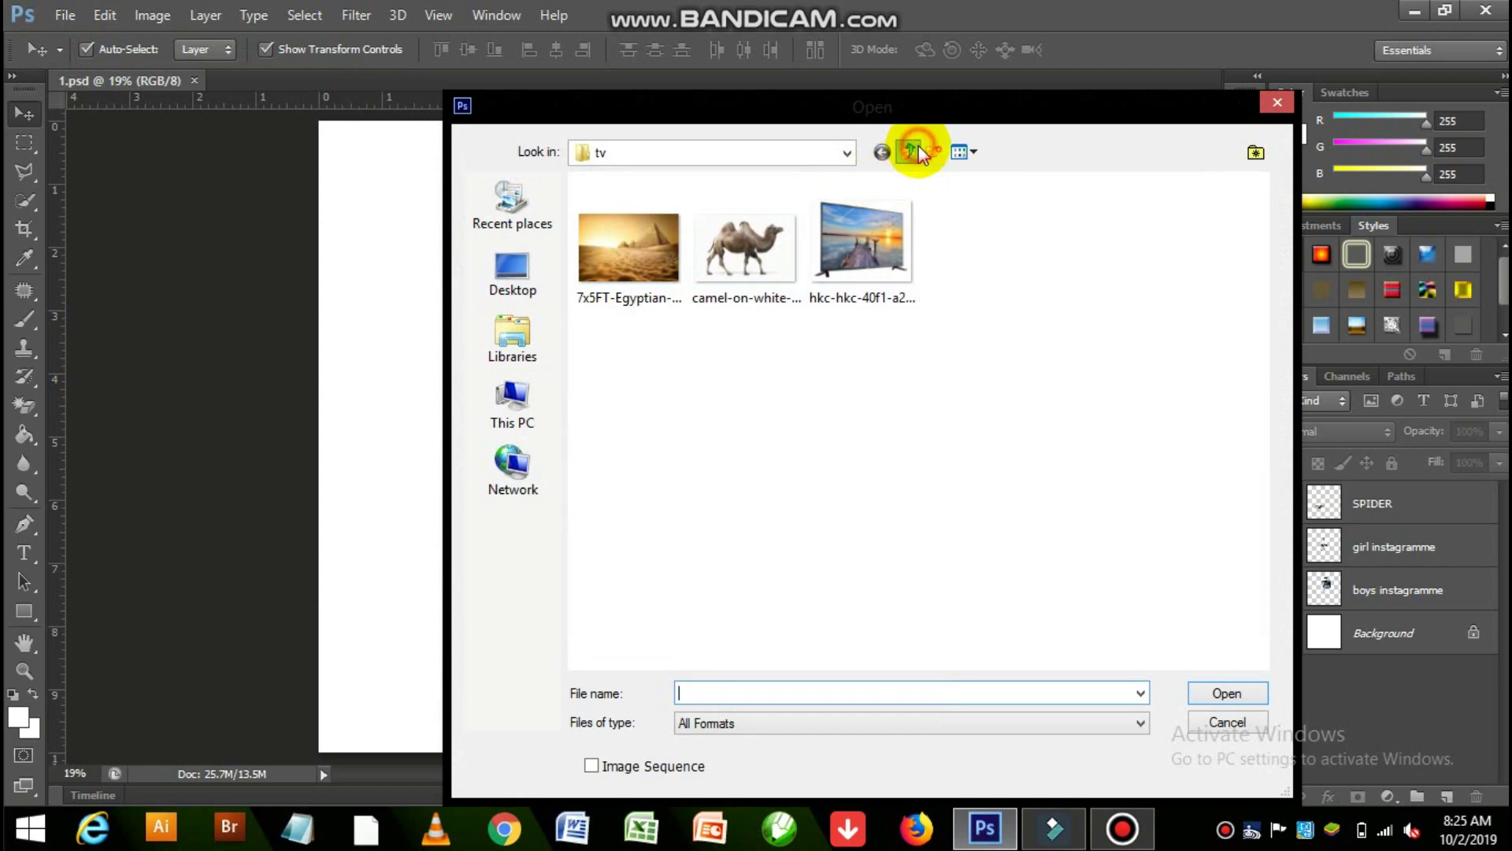
left_click(918, 145)
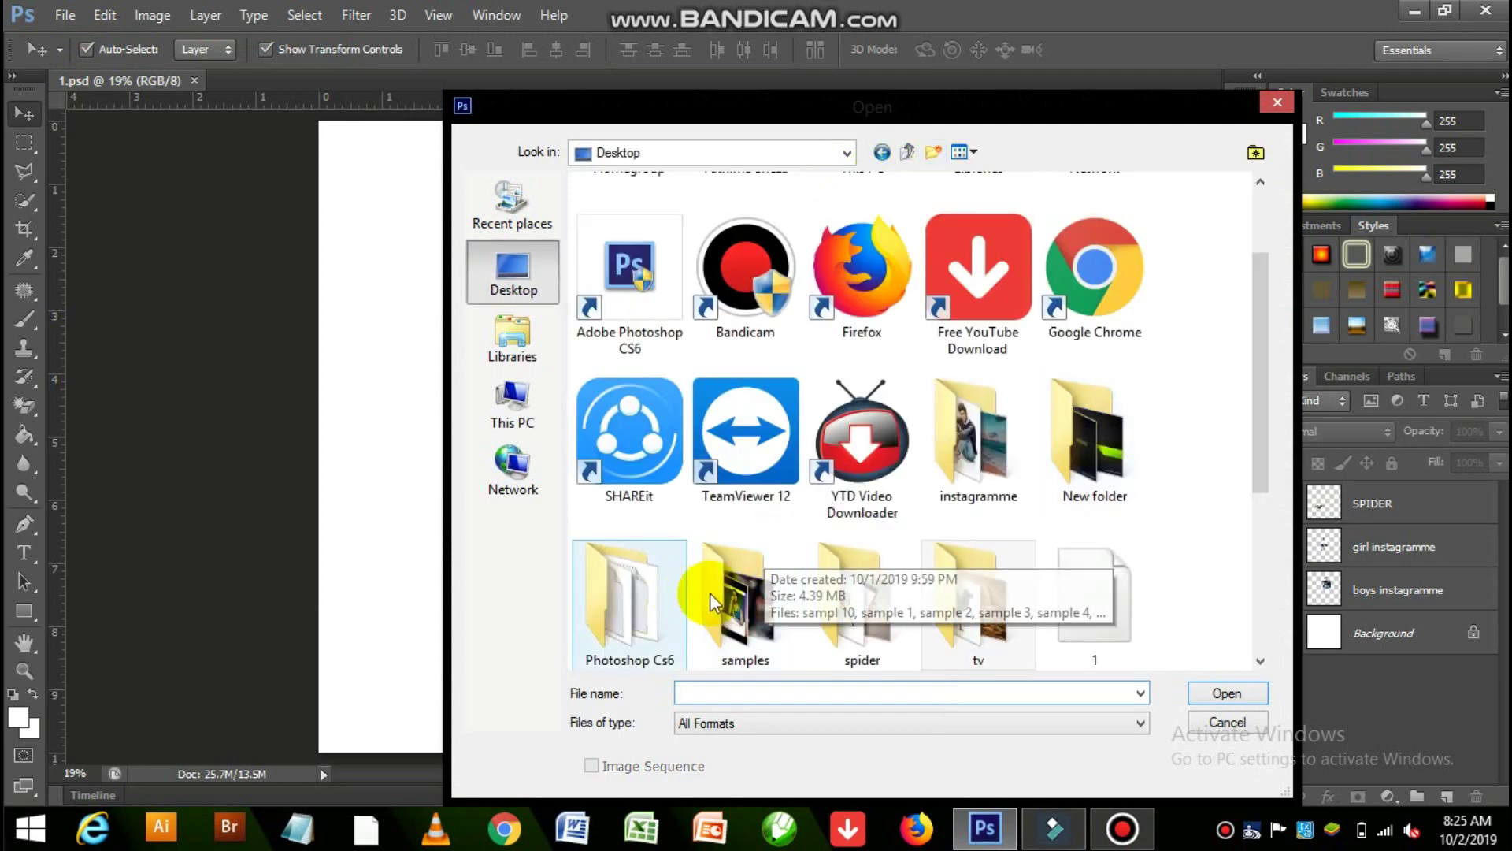
double_click(980, 457)
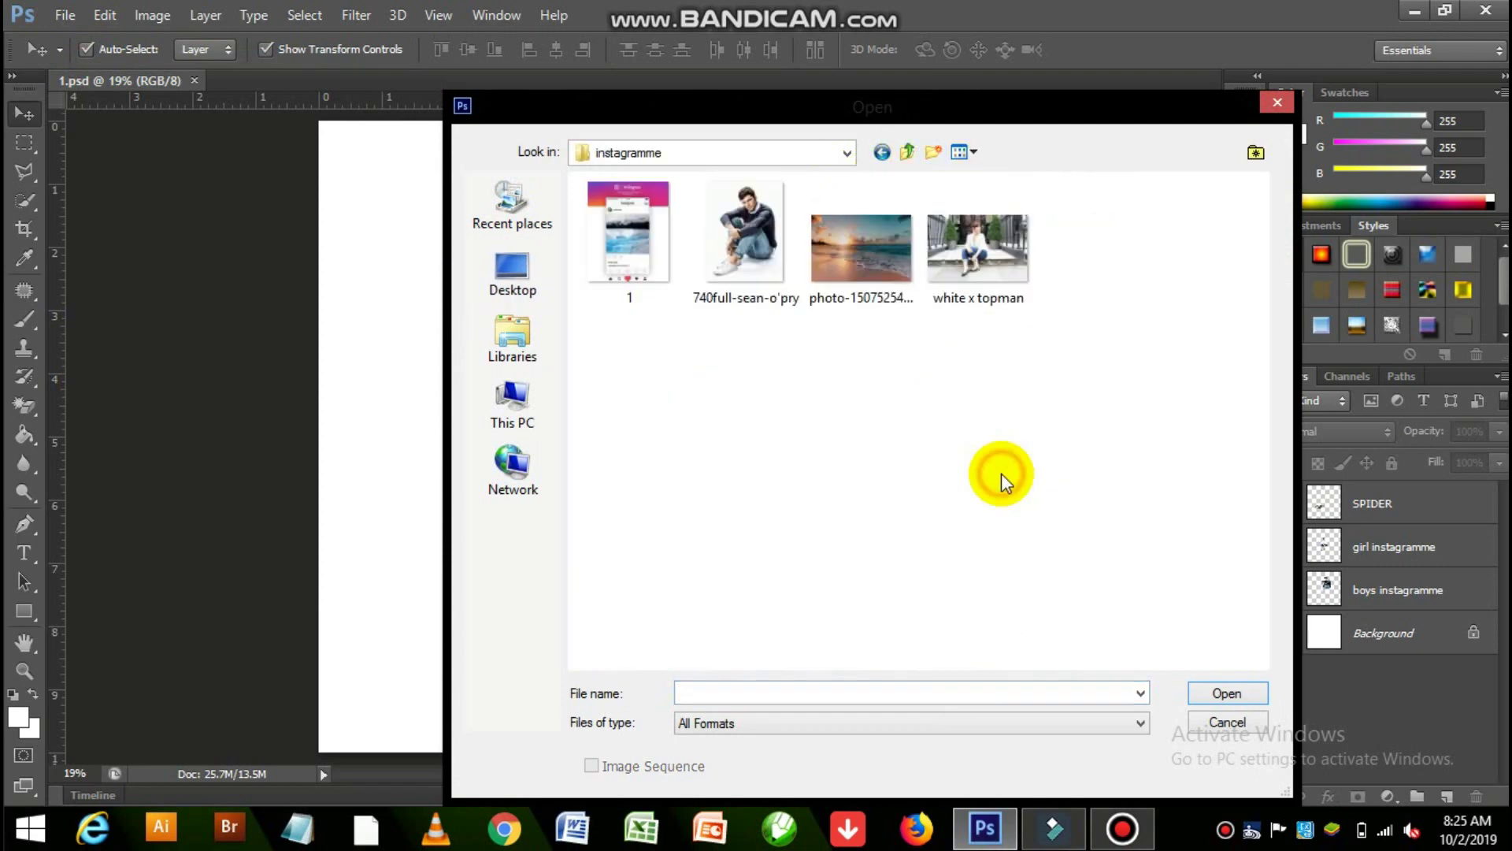
double_click(683, 266)
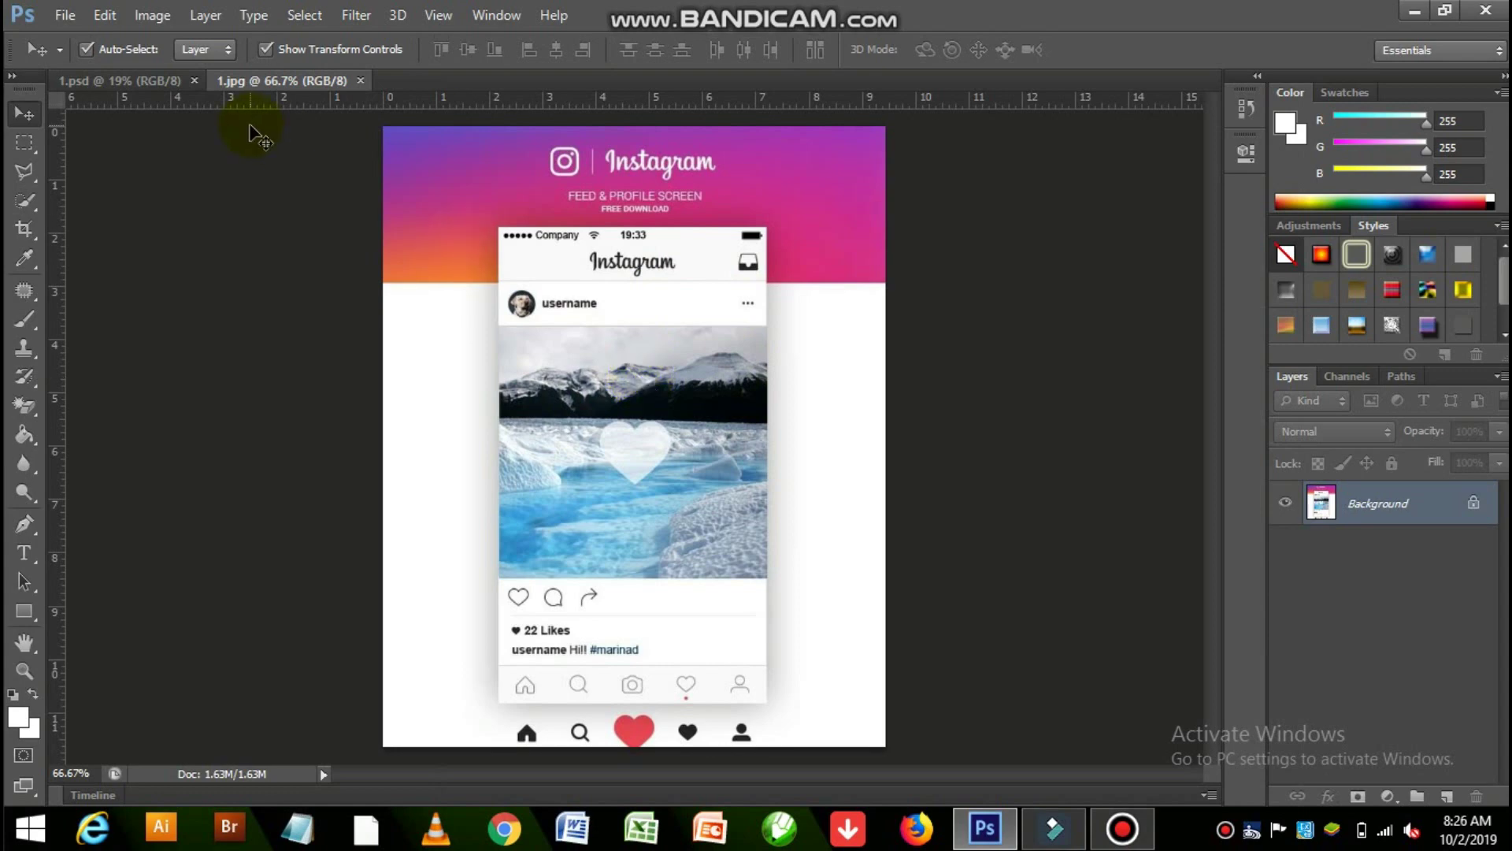
Open the beach sunset, seated man and white x topman photos together
left_click(65, 15)
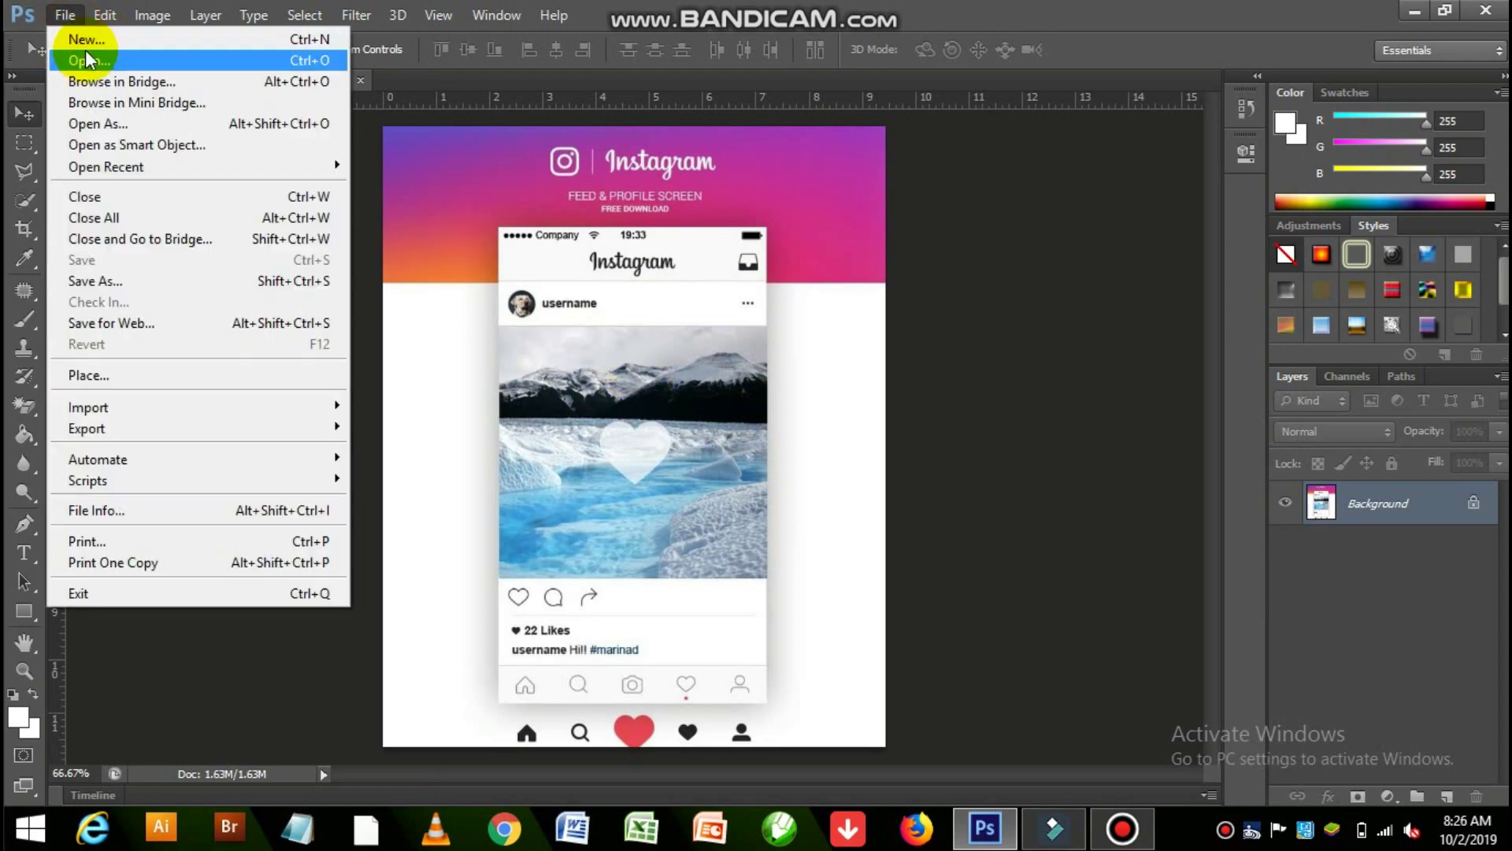
left_click(70, 57)
left_click(861, 248)
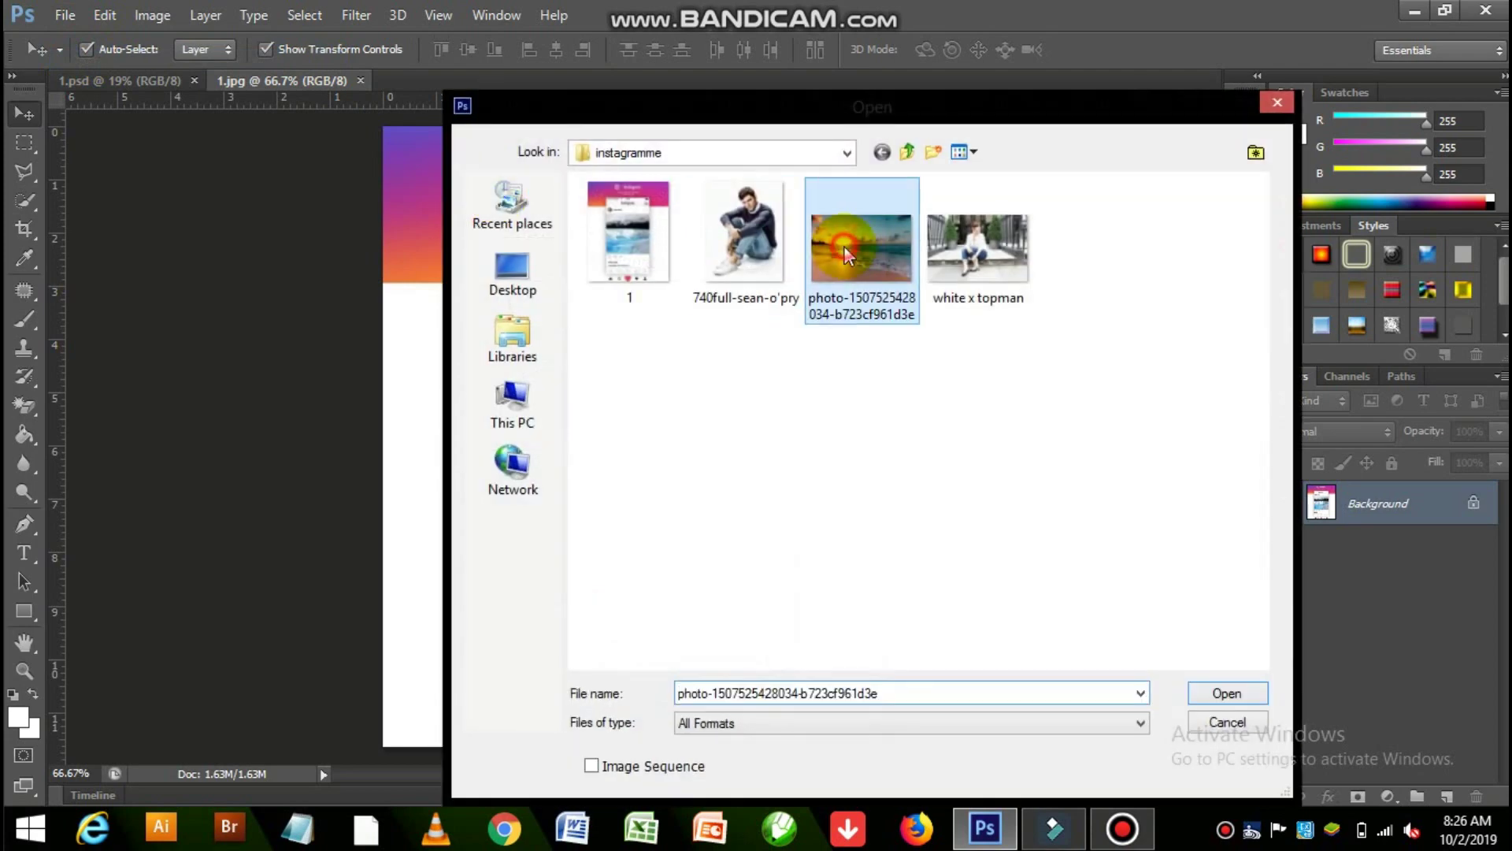
left_click(729, 244, "ctrl")
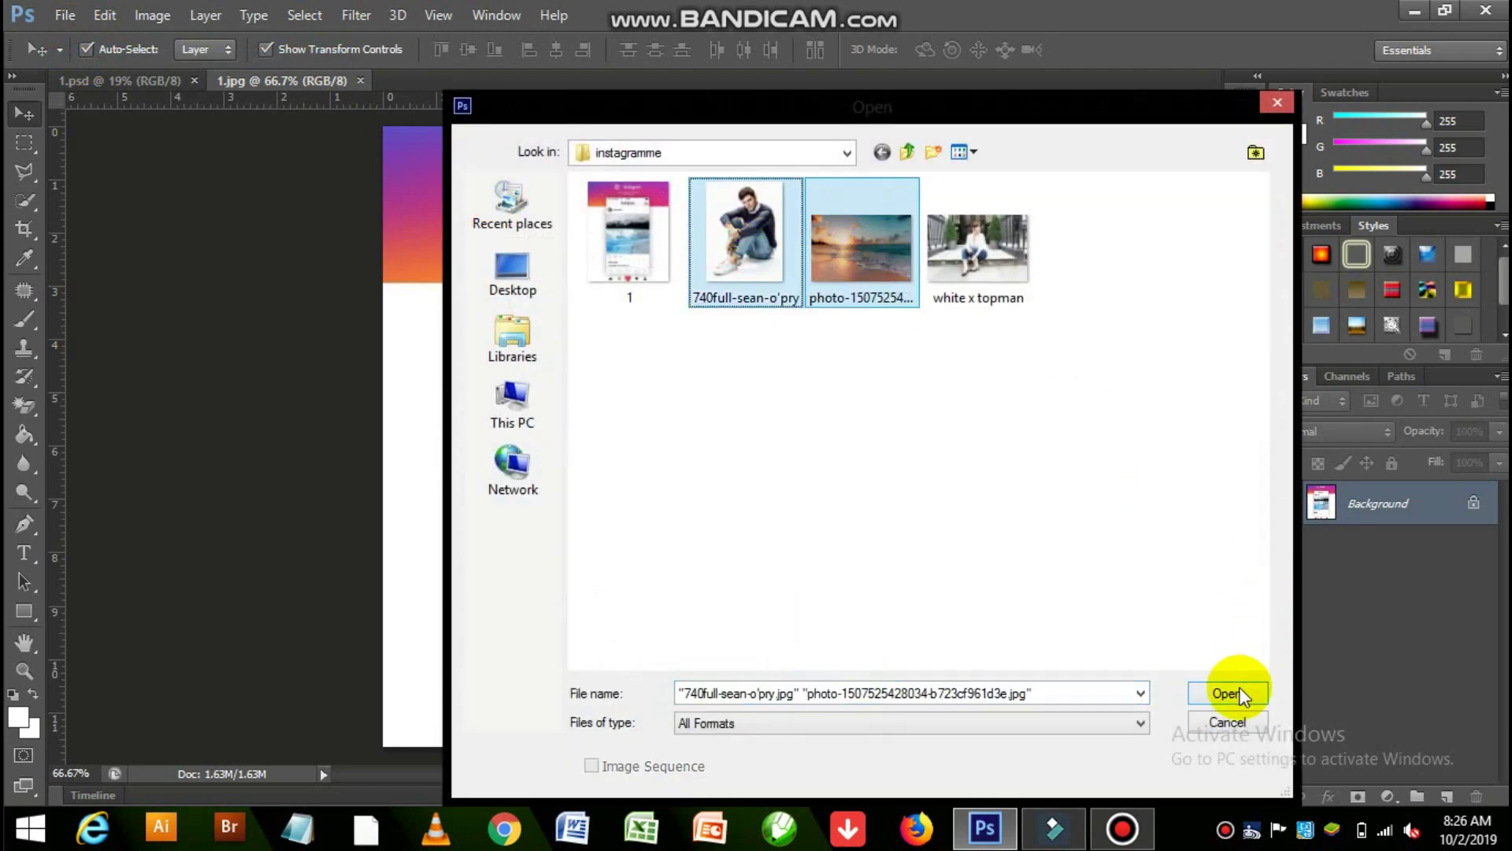
left_click(1016, 272, "ctrl")
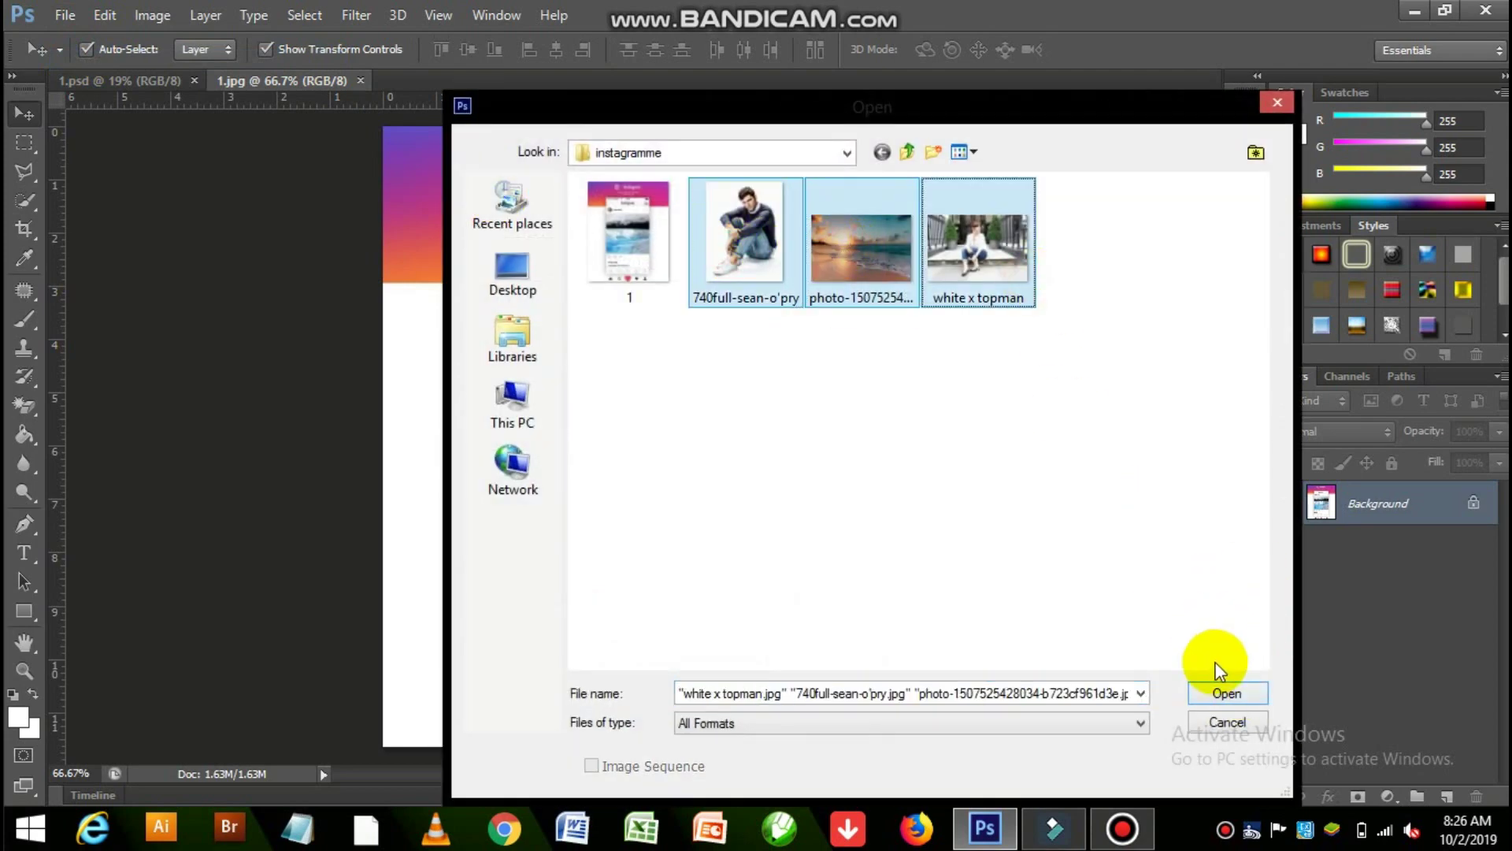
left_click(1226, 694)
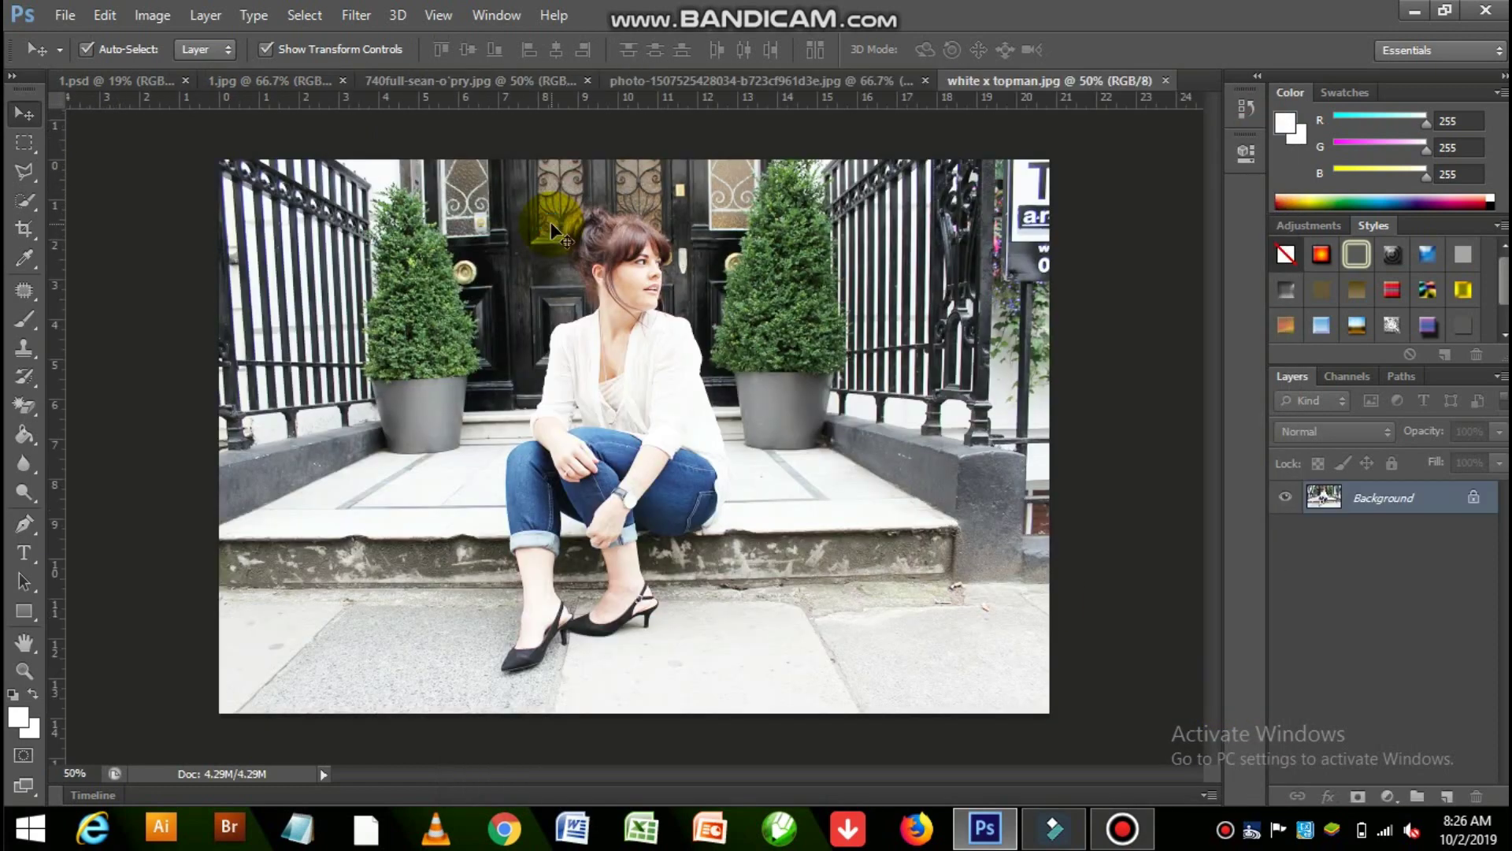
Marquee the left part of the beach sunset photo and drag it into the mockup
left_click(707, 80)
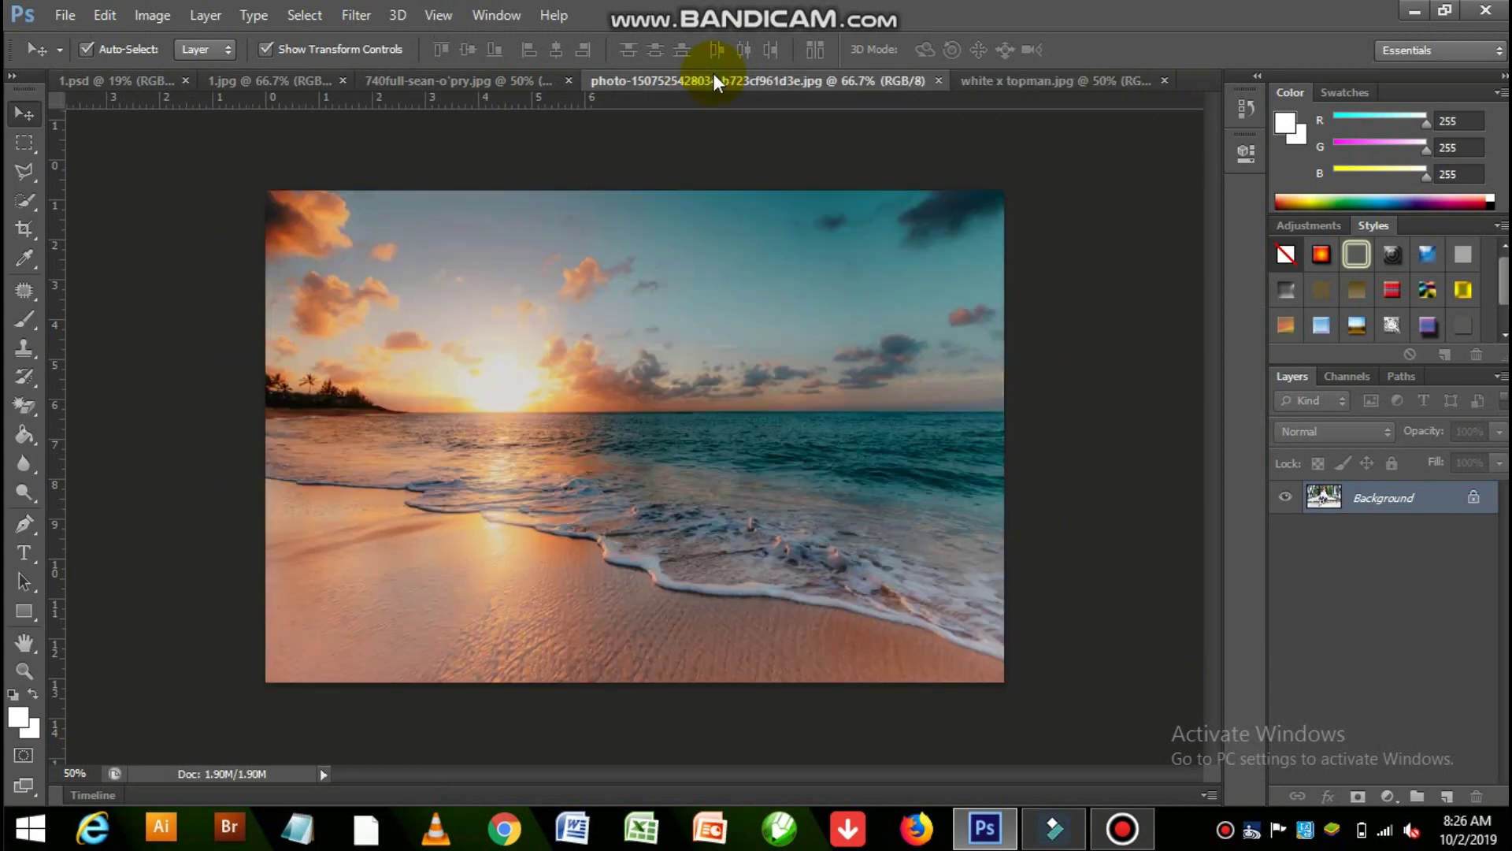
left_click(15, 150)
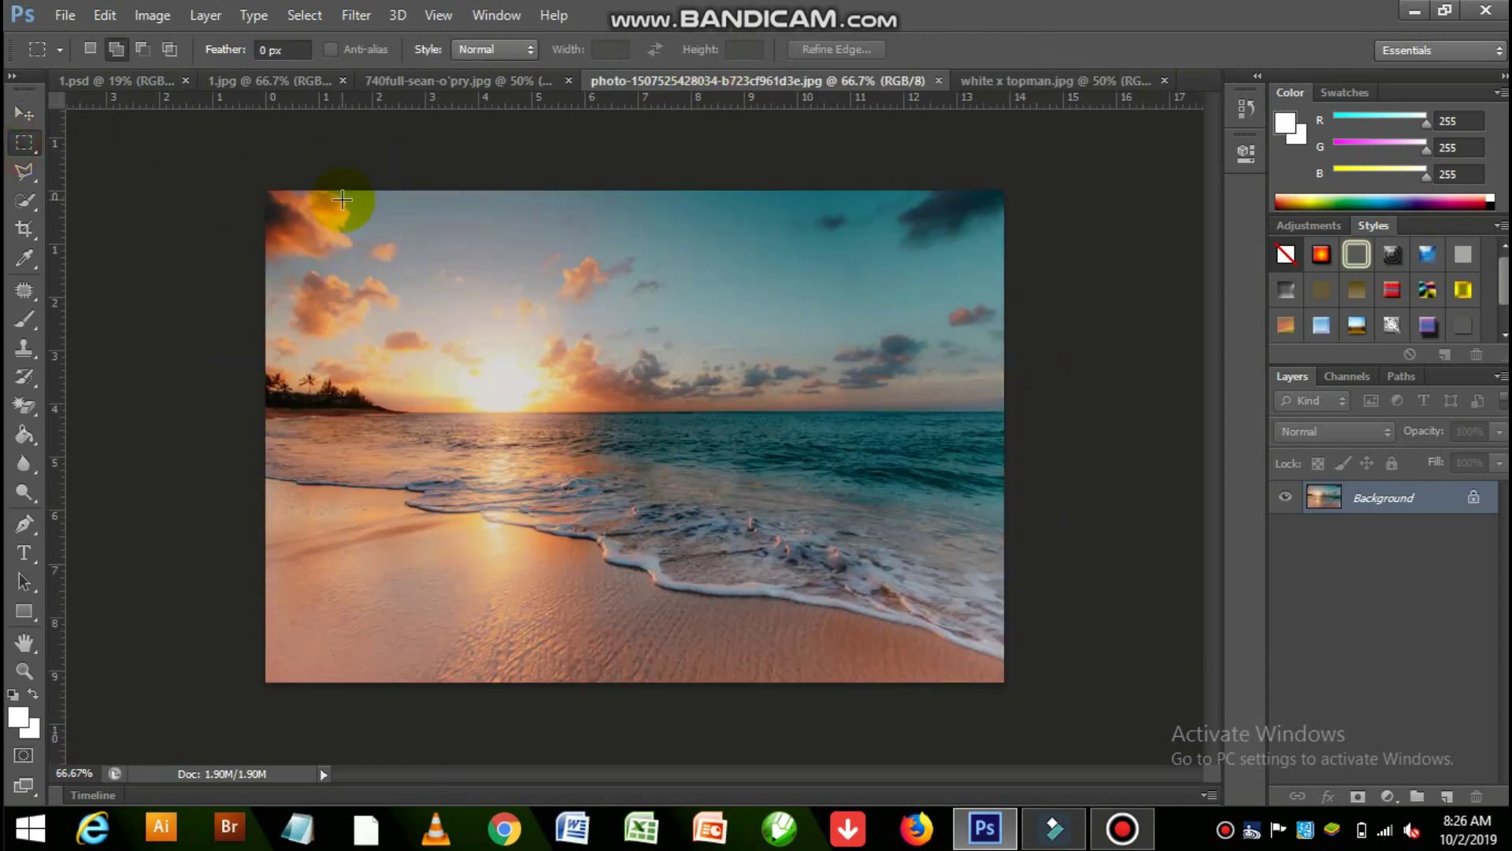
left_click_drag(274, 191, 600, 679)
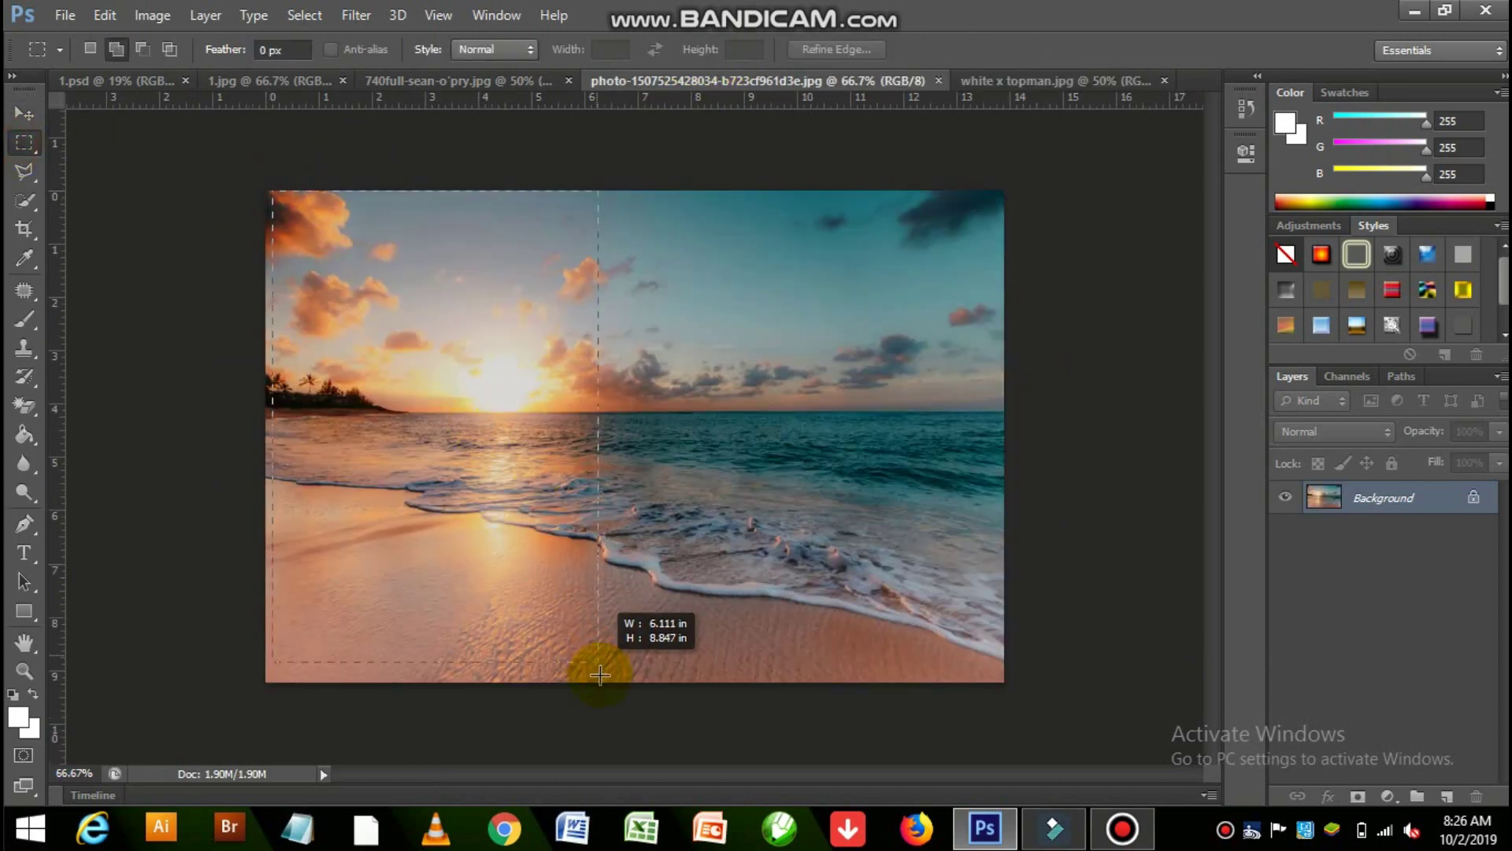
left_click(25, 113)
left_click(449, 296)
left_click_drag(415, 282, 229, 77)
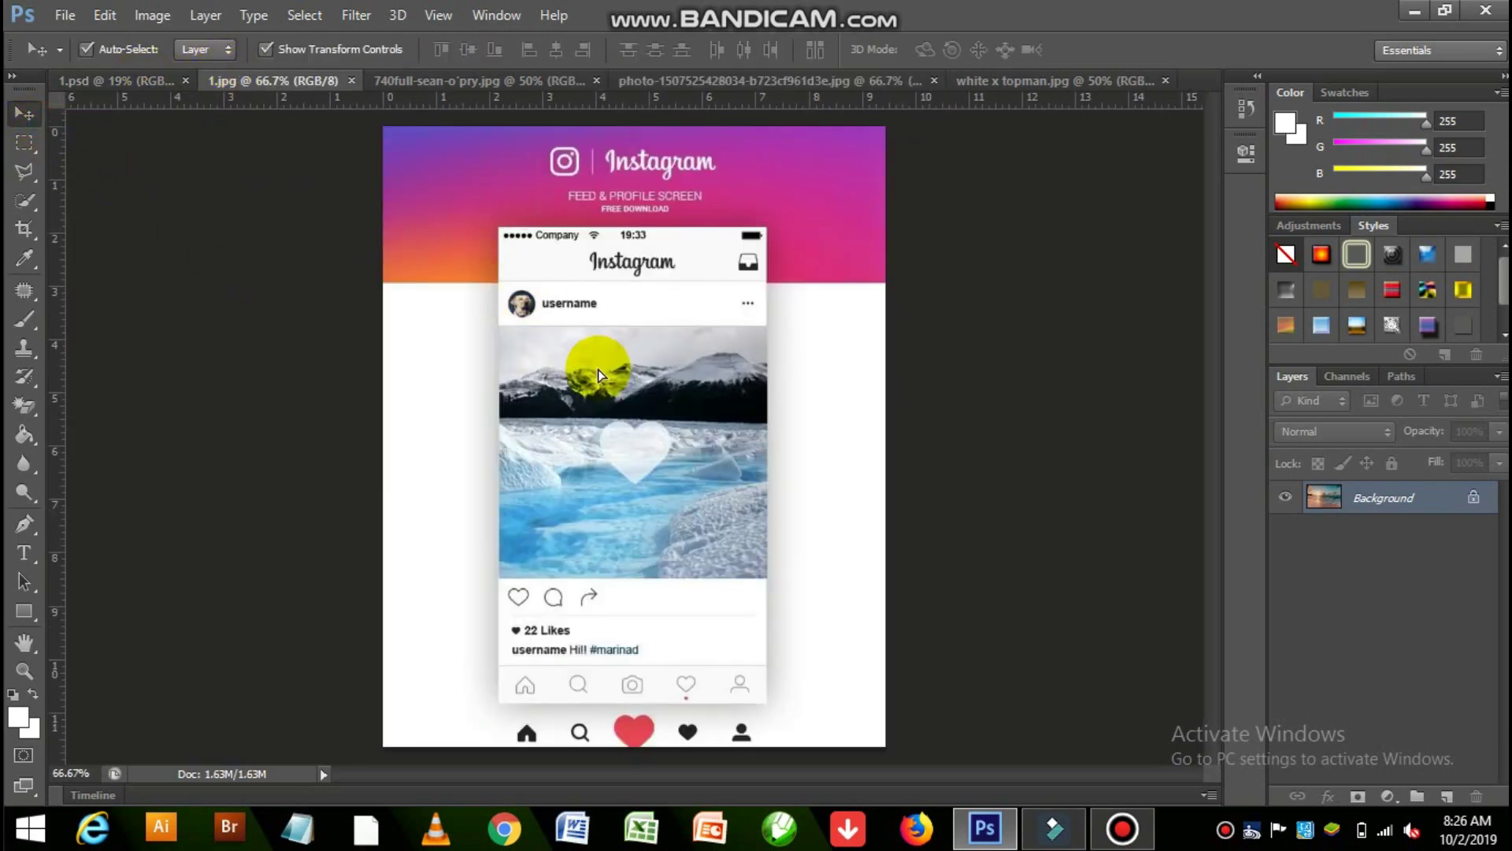
left_click_drag(228, 77, 603, 370)
Scale the beach layer to fill the Instagram post photo area
mouse_move(758, 272)
left_mouse_down()
mouse_move(583, 549)
mouse_move(635, 360)
left_mouse_up()
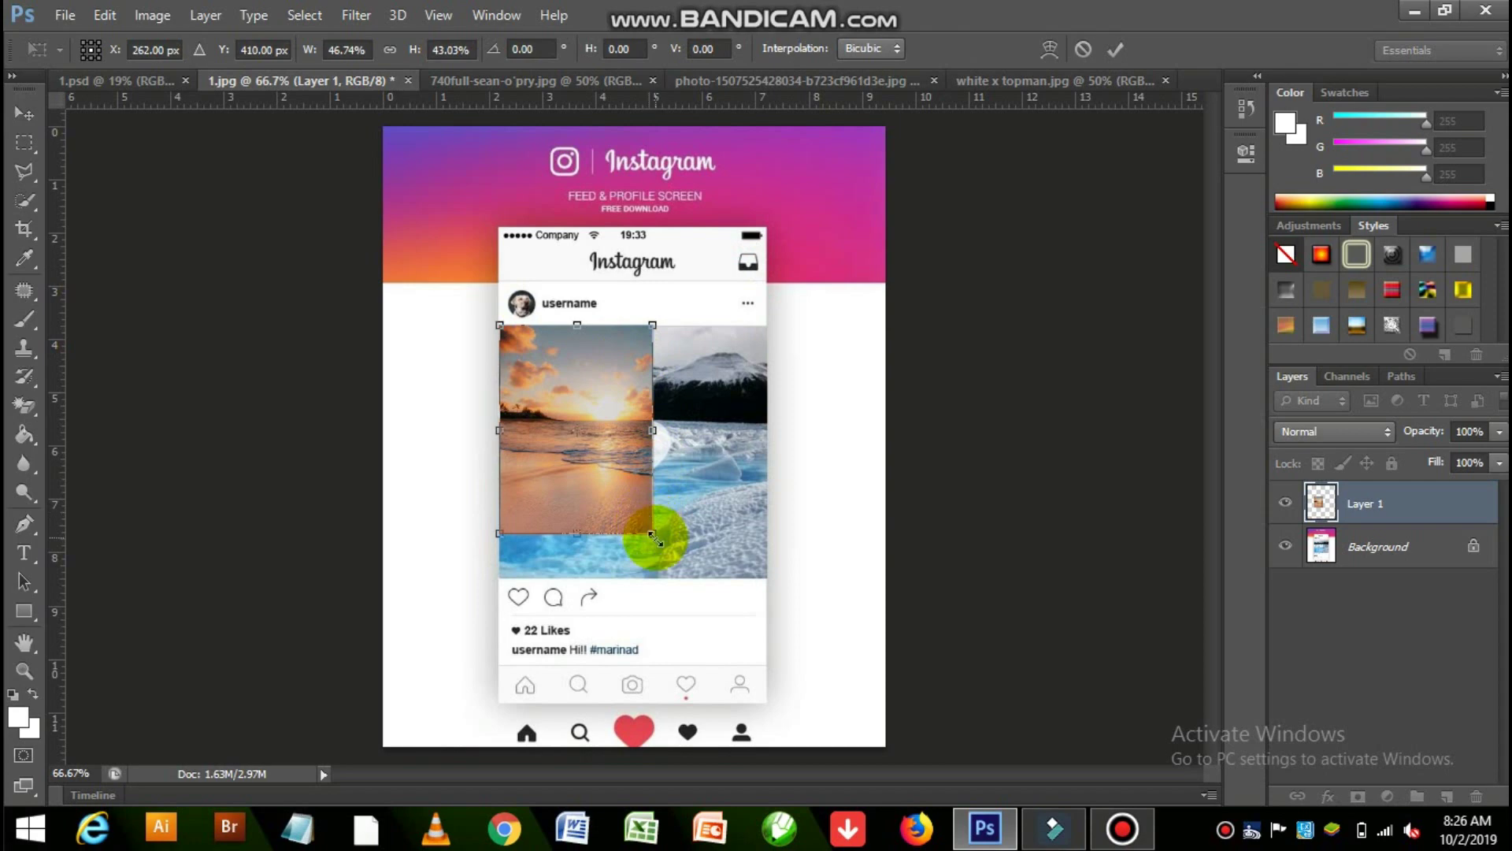
left_click_drag(653, 537, 769, 579)
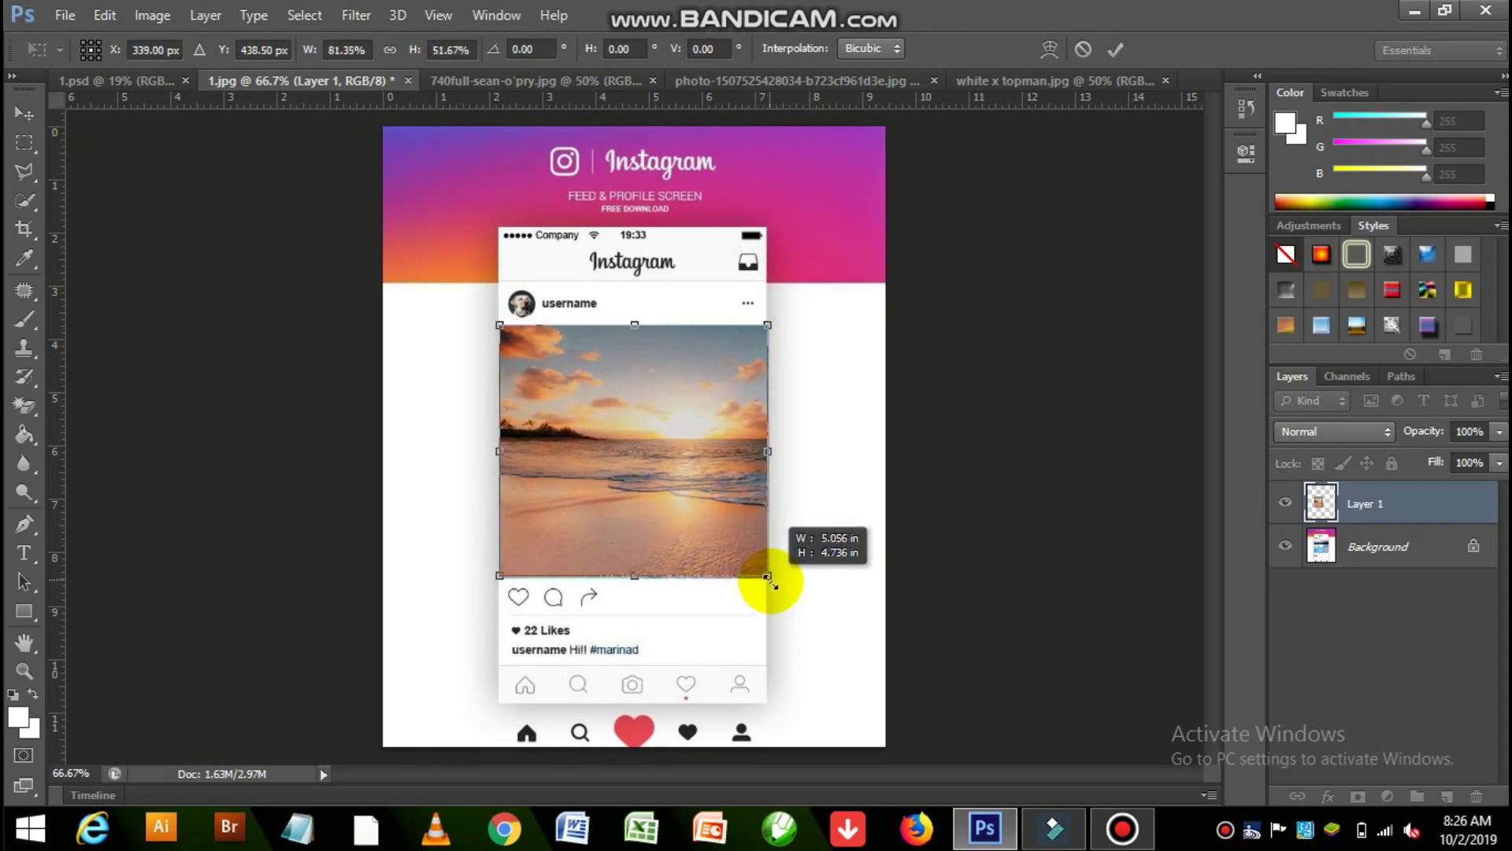
left_click_drag(768, 579, 769, 585)
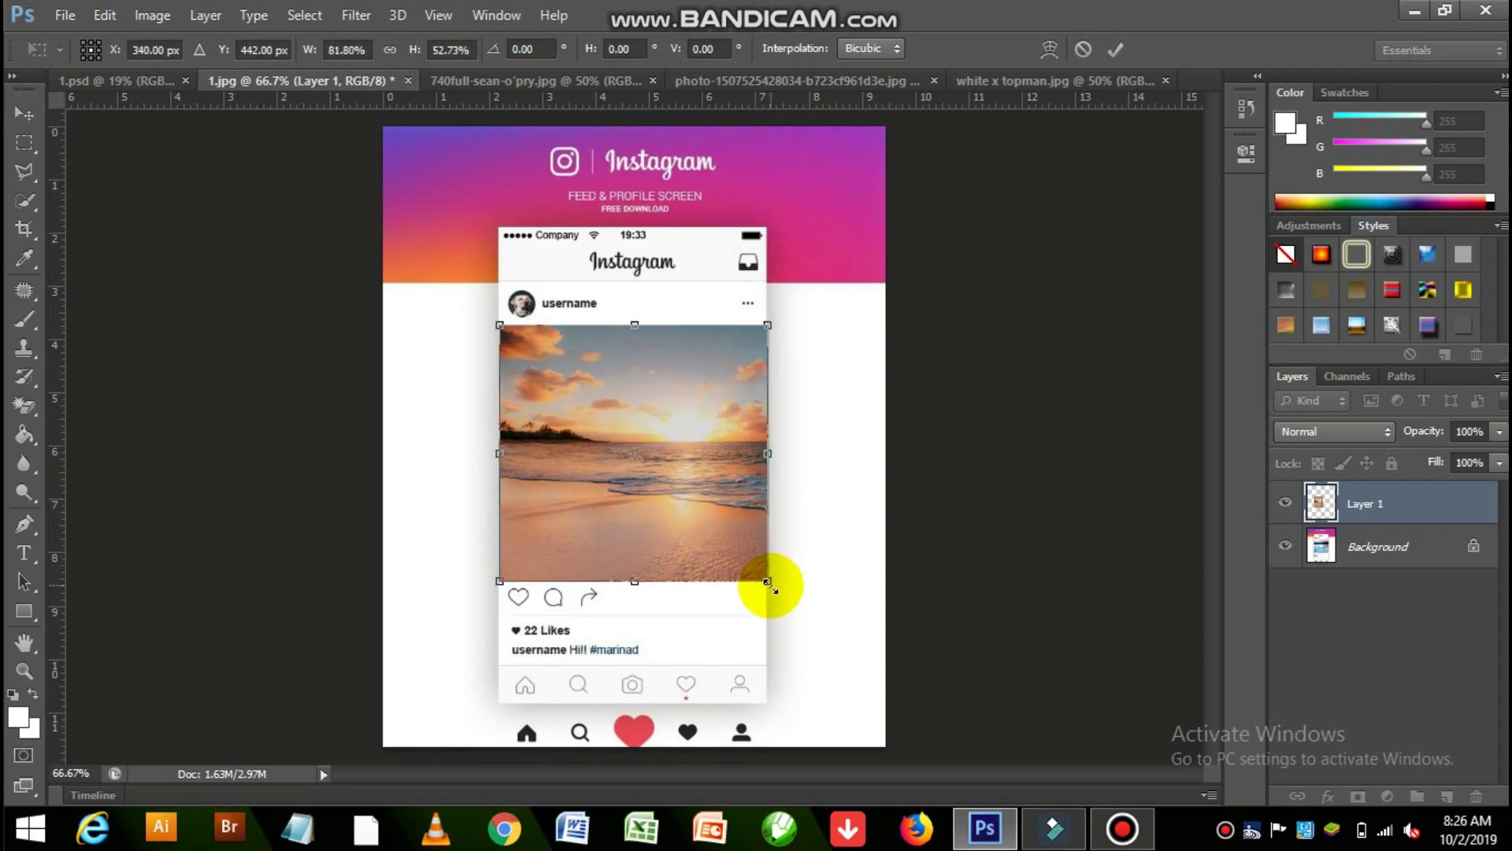
key("Return")
left_click(1010, 469)
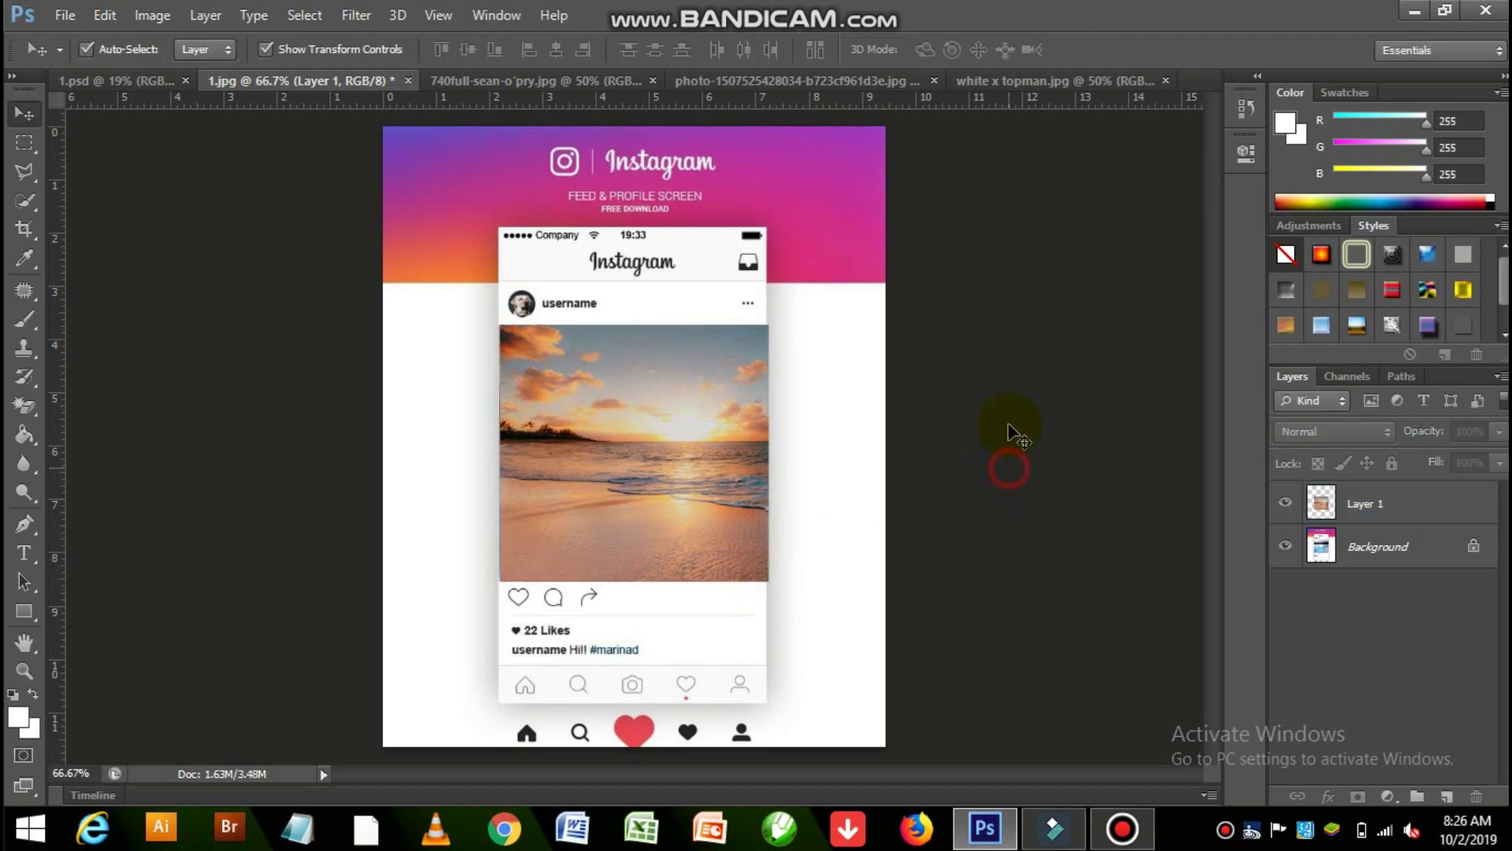
Close the beach sunset and seated man photos, returning to the 1.psd composite
left_click(1032, 82)
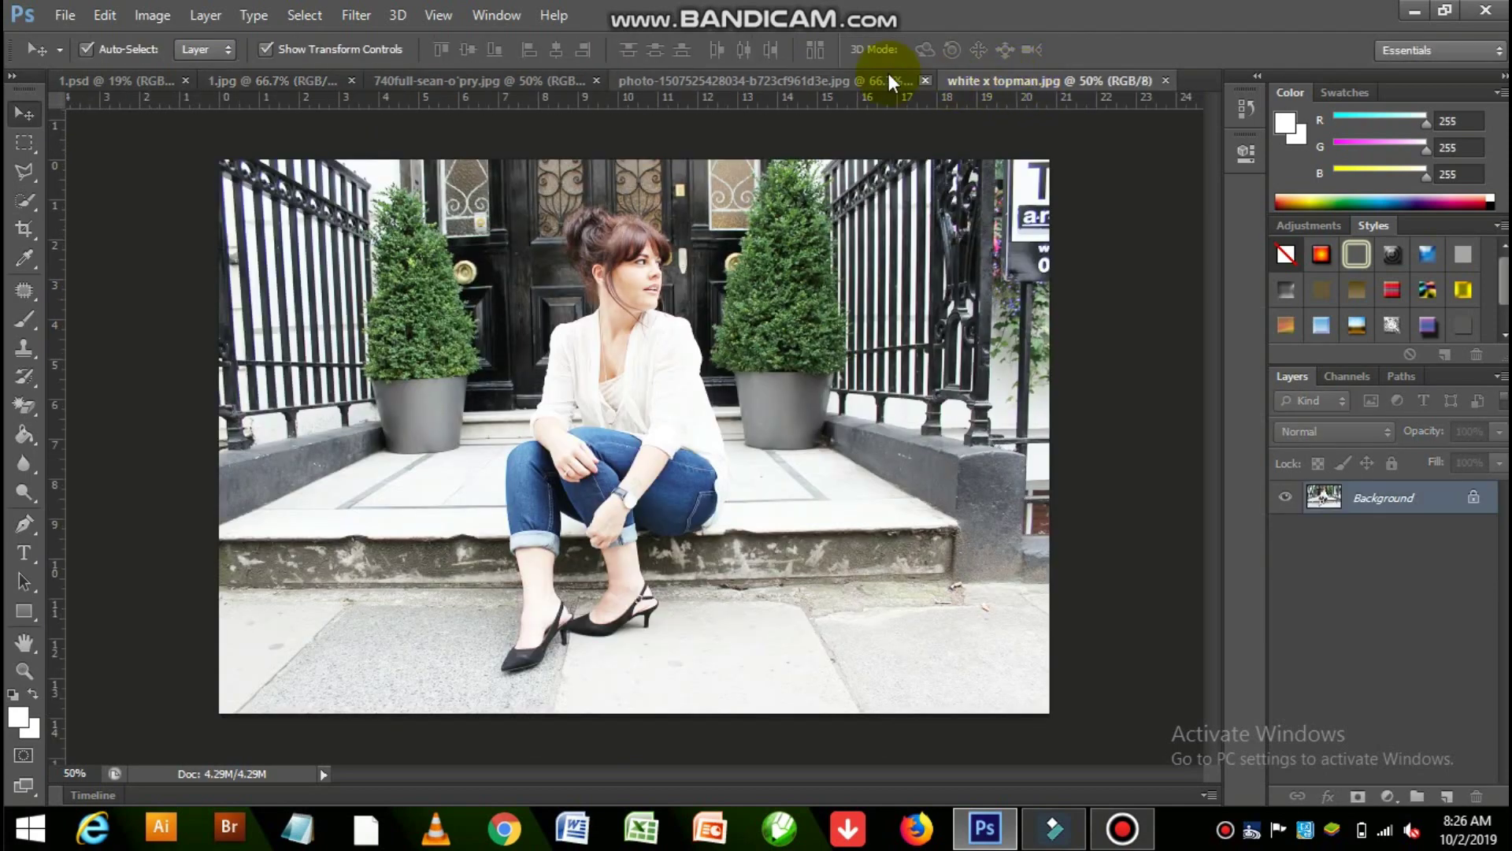
left_click(921, 82)
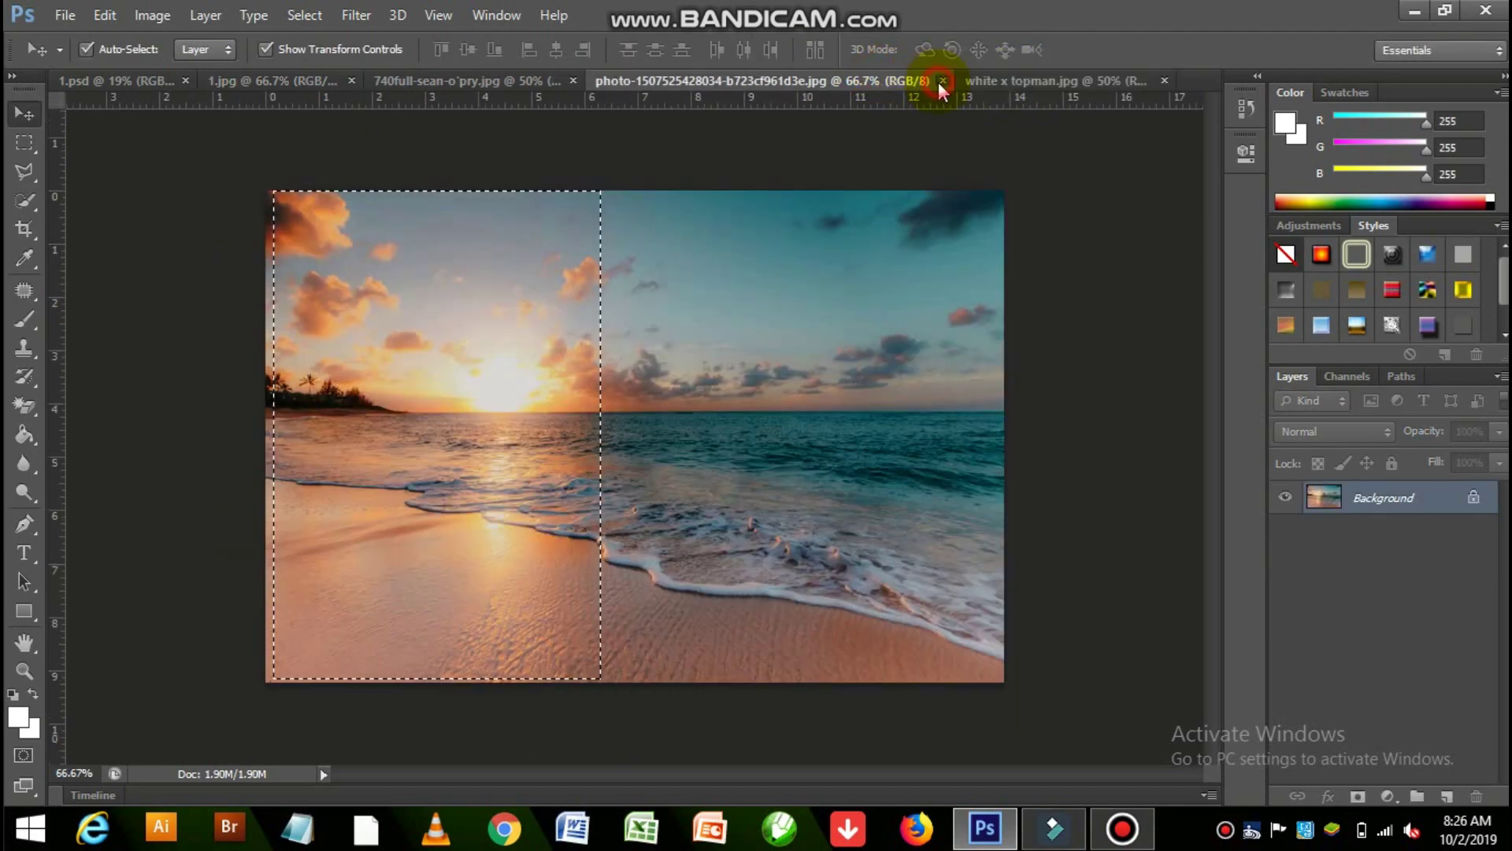
left_click(942, 80)
left_click(506, 80)
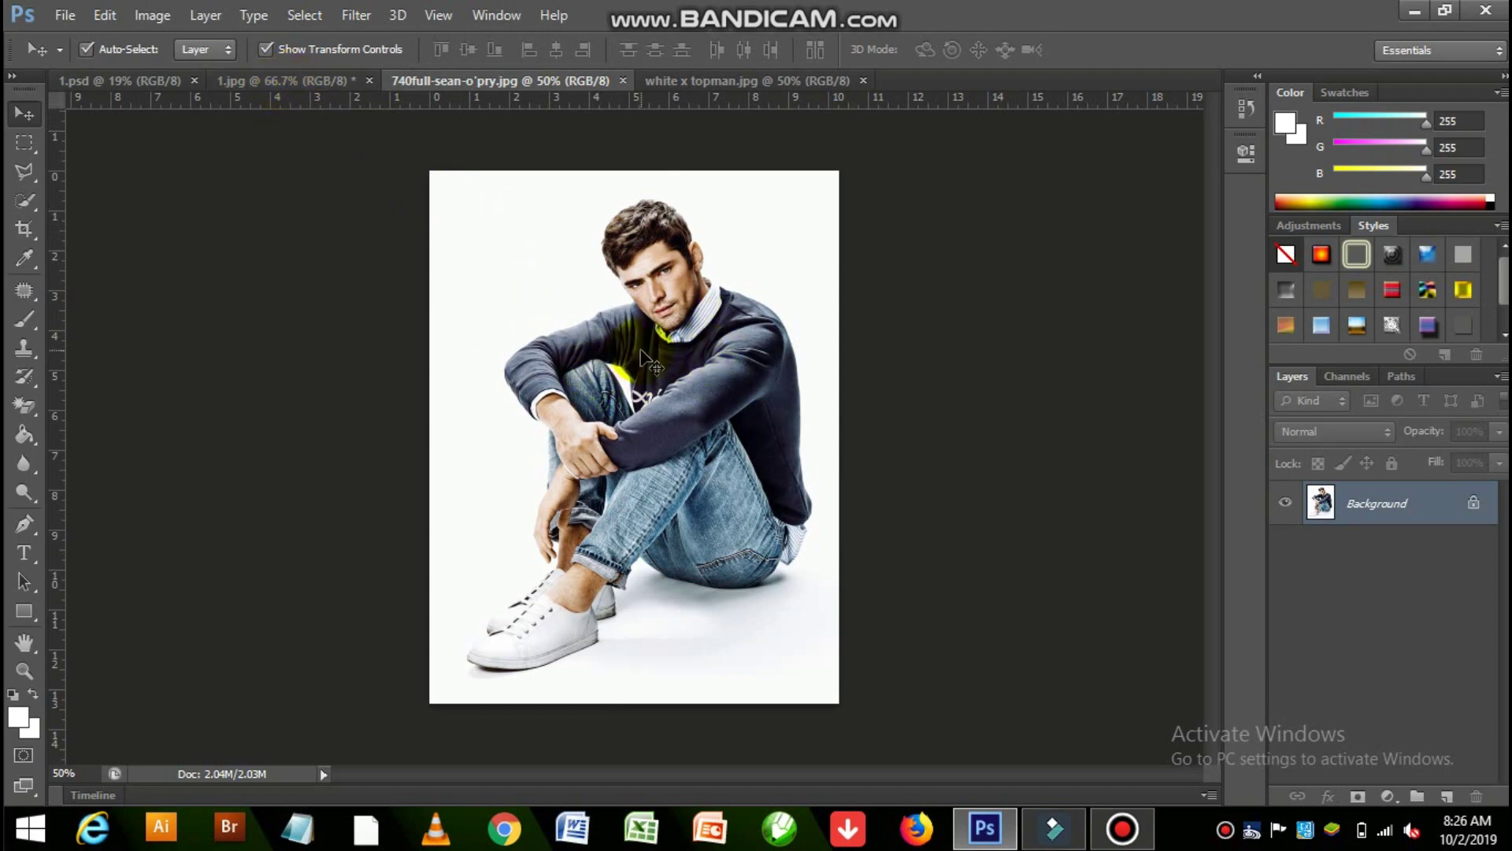
left_click(623, 81)
left_click(157, 80)
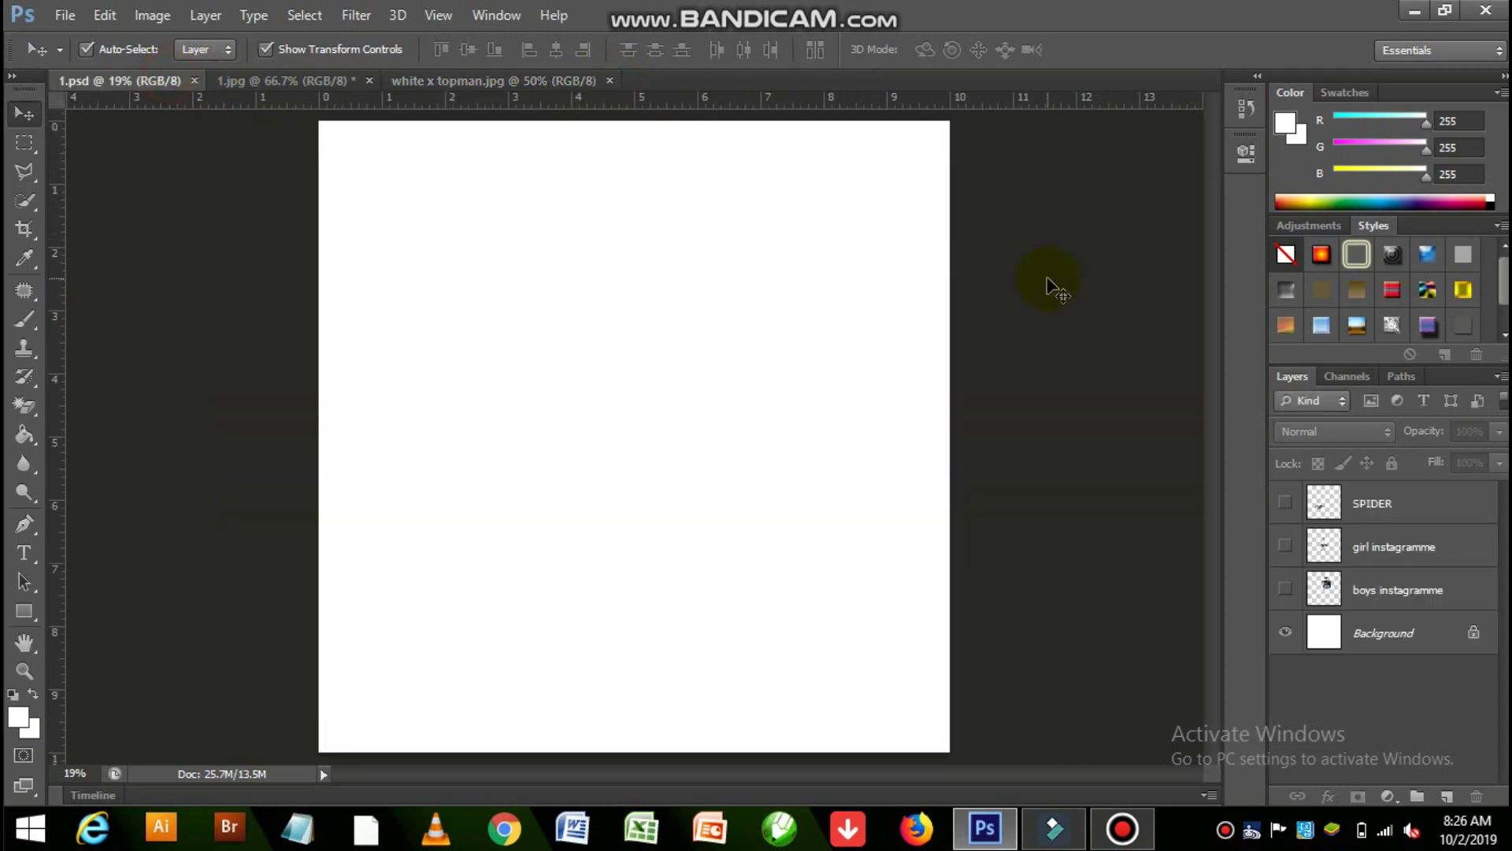
Show the boys instagramme layer and drag the cut-out man into the mockup
left_click(1286, 591)
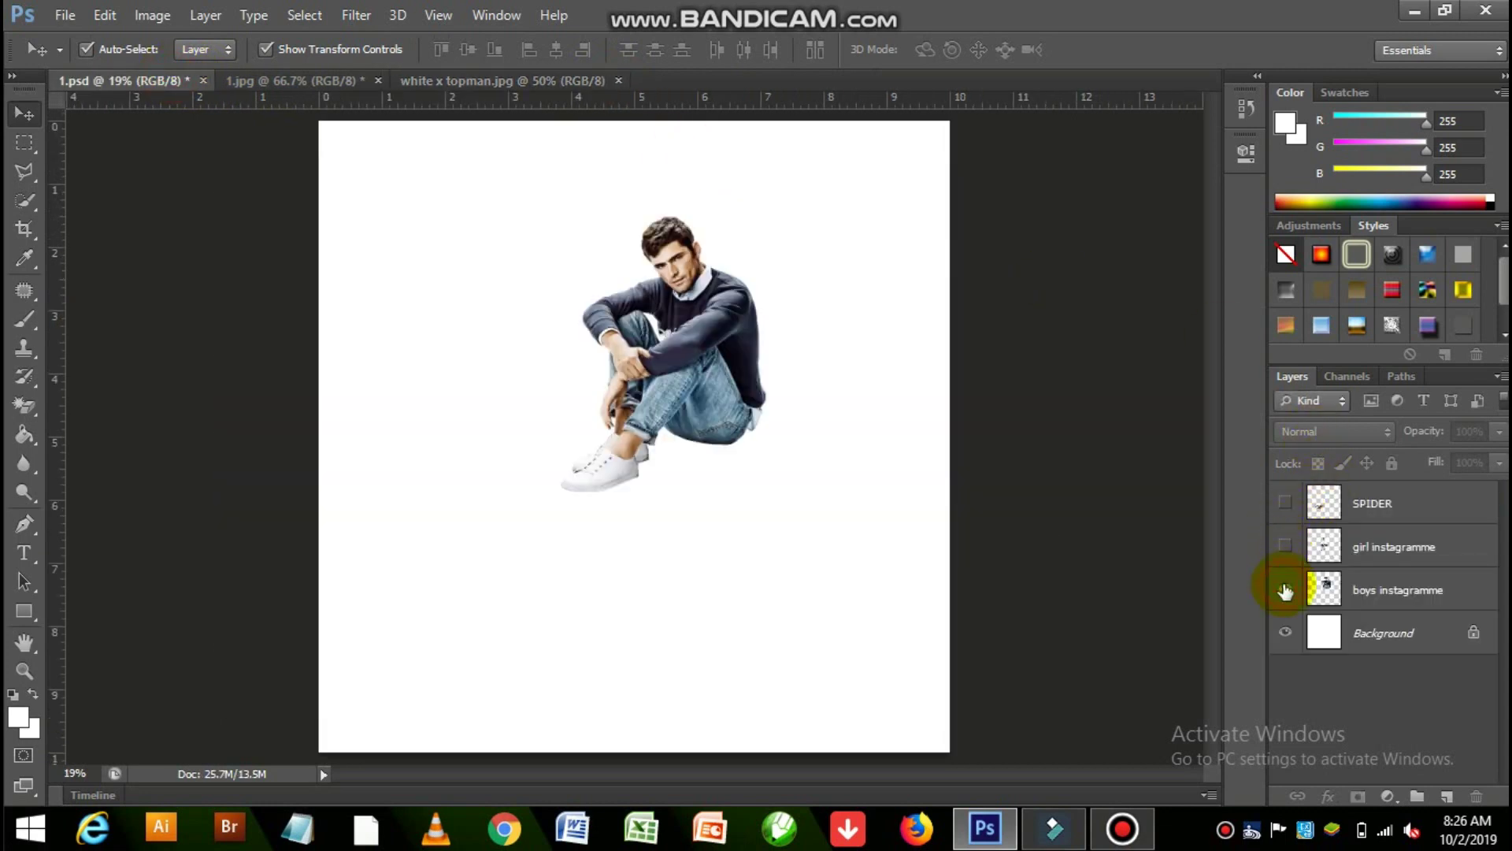
left_click(736, 315)
mouse_move(737, 315)
left_mouse_down()
mouse_move(692, 309)
mouse_move(439, 88)
mouse_move(611, 327)
left_mouse_up()
left_click_drag(601, 418, 791, 324)
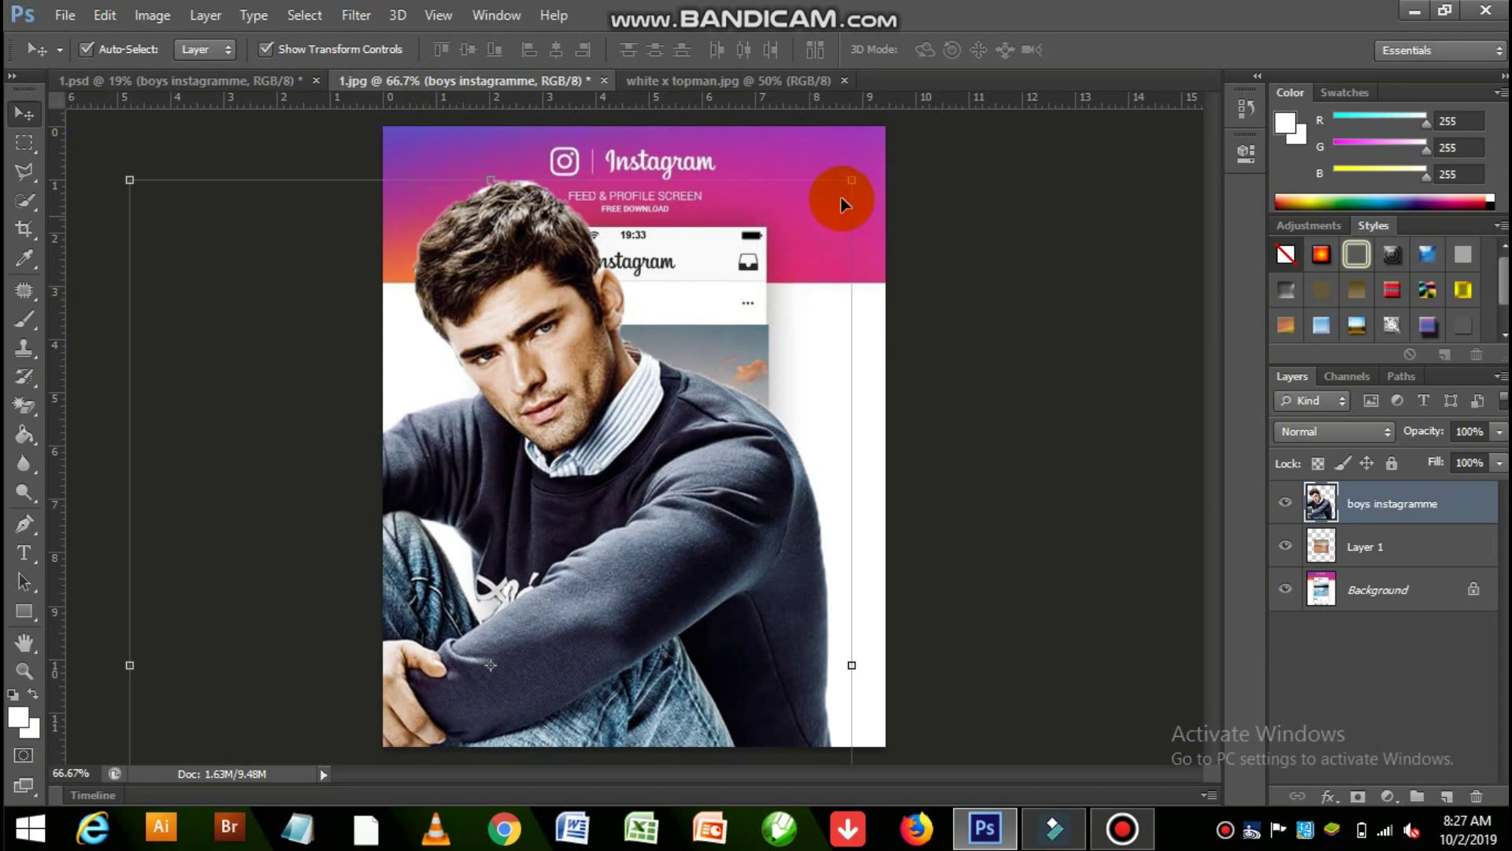
Scale the man down onto the post's bottom, nudge him right and down
mouse_move(851, 179)
left_mouse_down()
mouse_move(694, 348)
mouse_move(685, 416)
left_mouse_up()
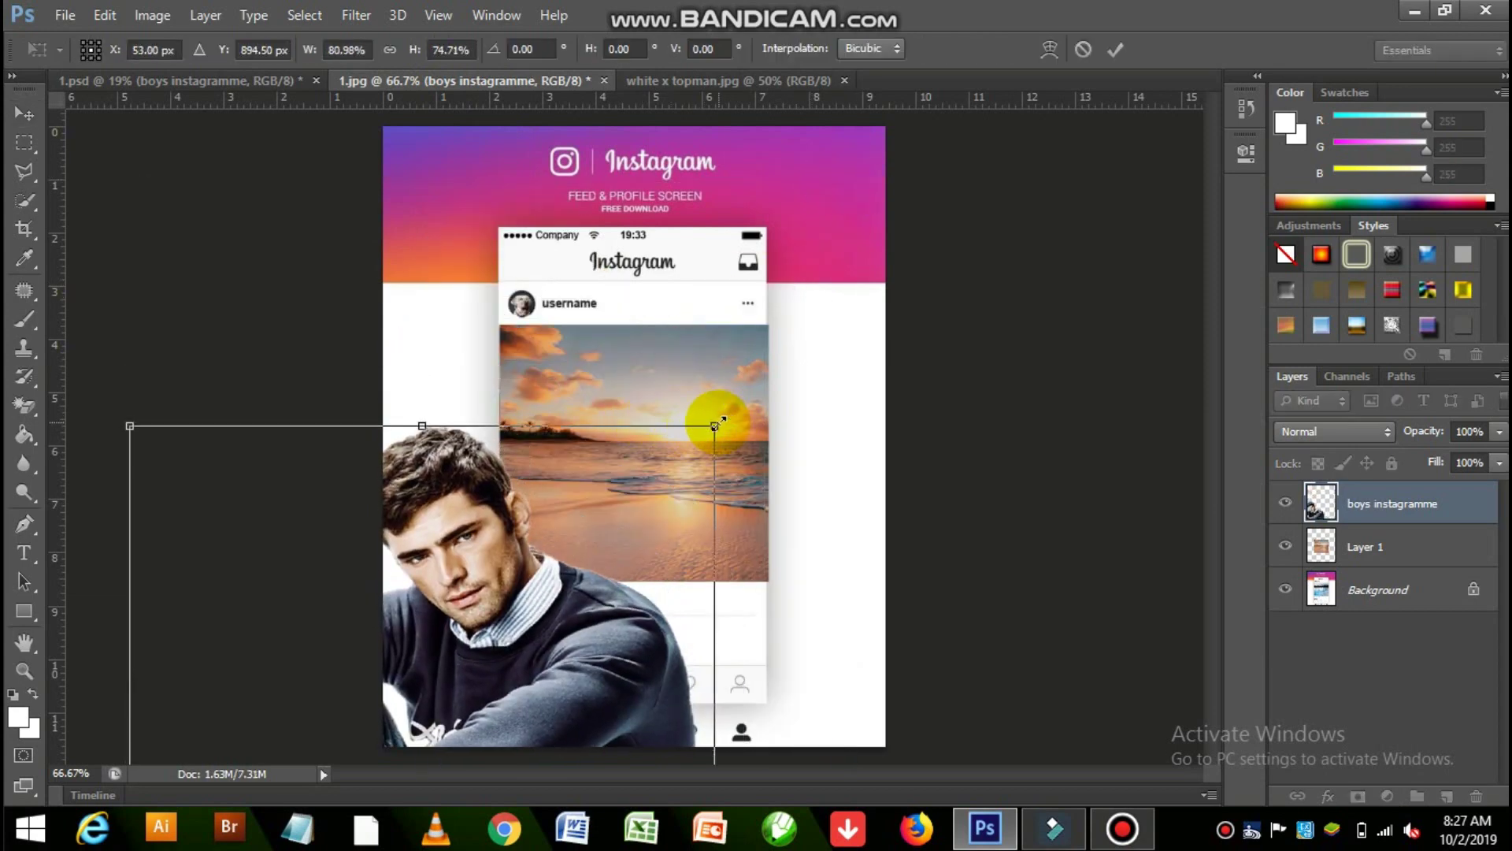
mouse_move(714, 425)
left_mouse_down()
mouse_move(465, 639)
mouse_move(717, 315)
mouse_move(827, 229)
mouse_move(679, 445)
mouse_move(733, 398)
mouse_move(741, 413)
left_mouse_up()
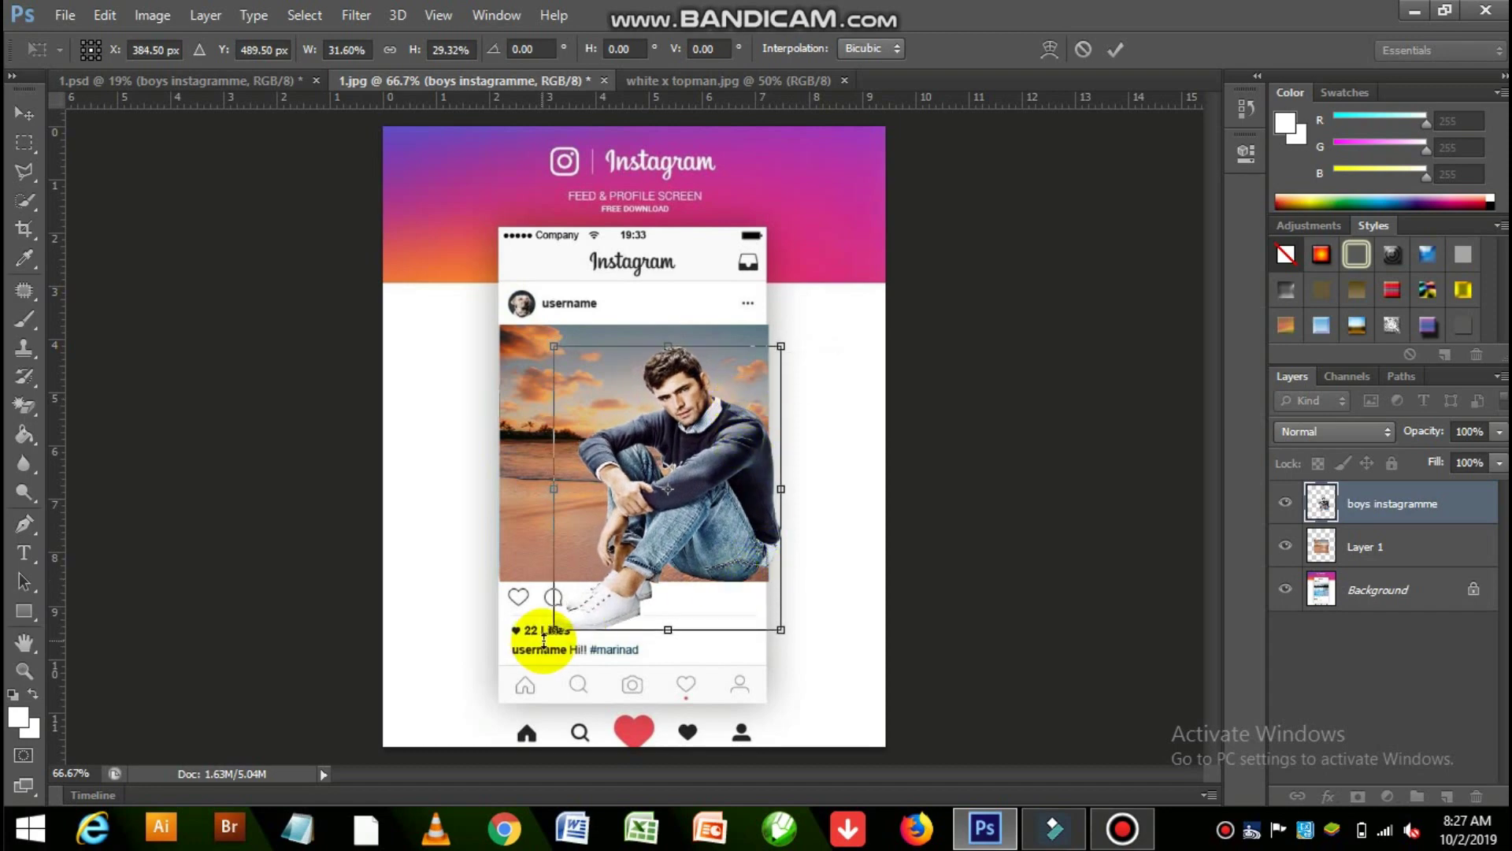
left_click_drag(554, 630, 567, 620)
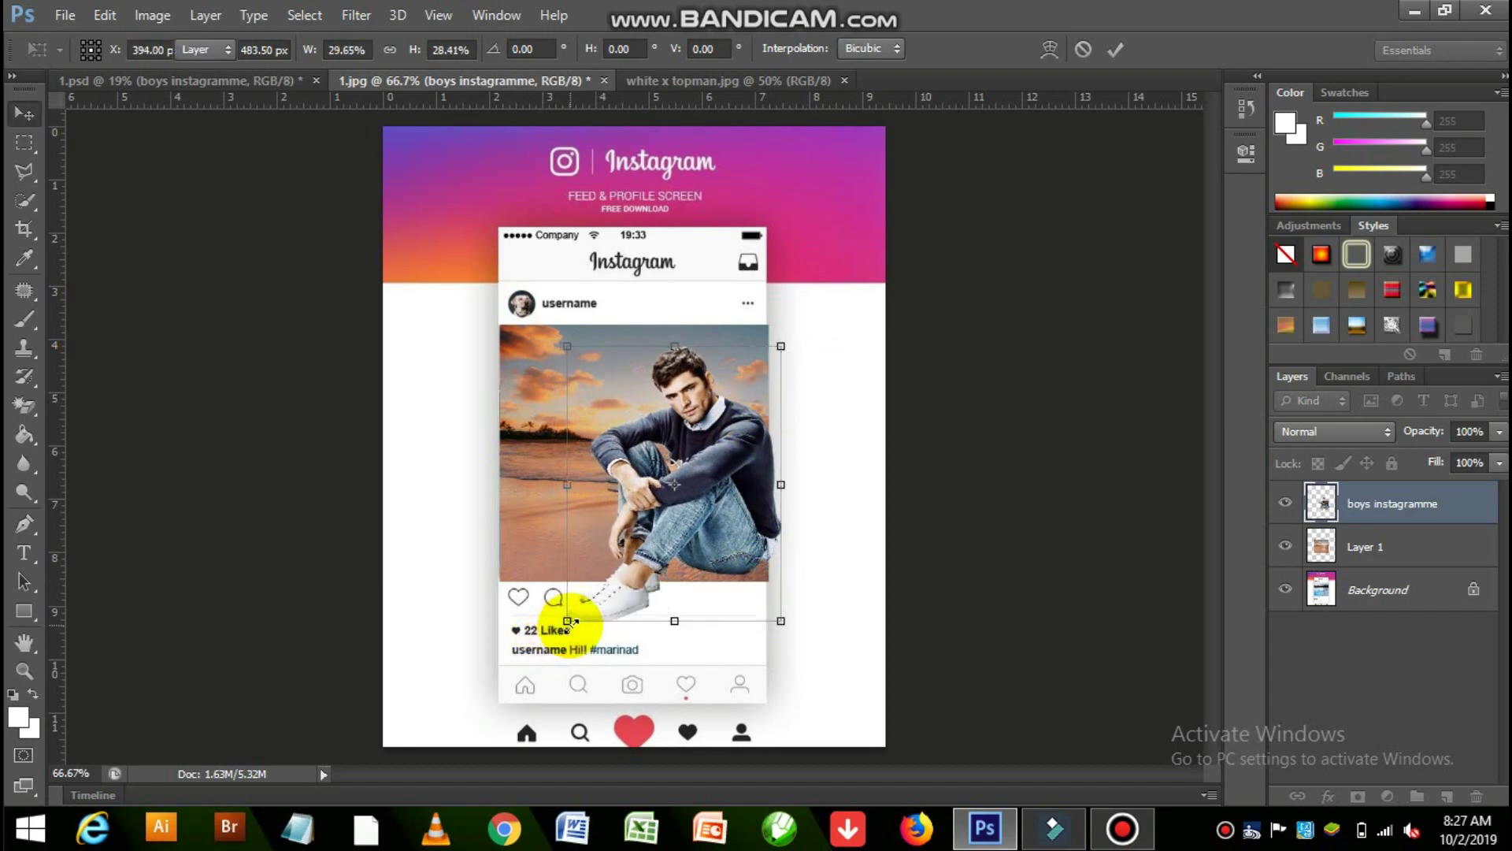
double_click(712, 524)
left_click_drag(711, 523, 717, 535)
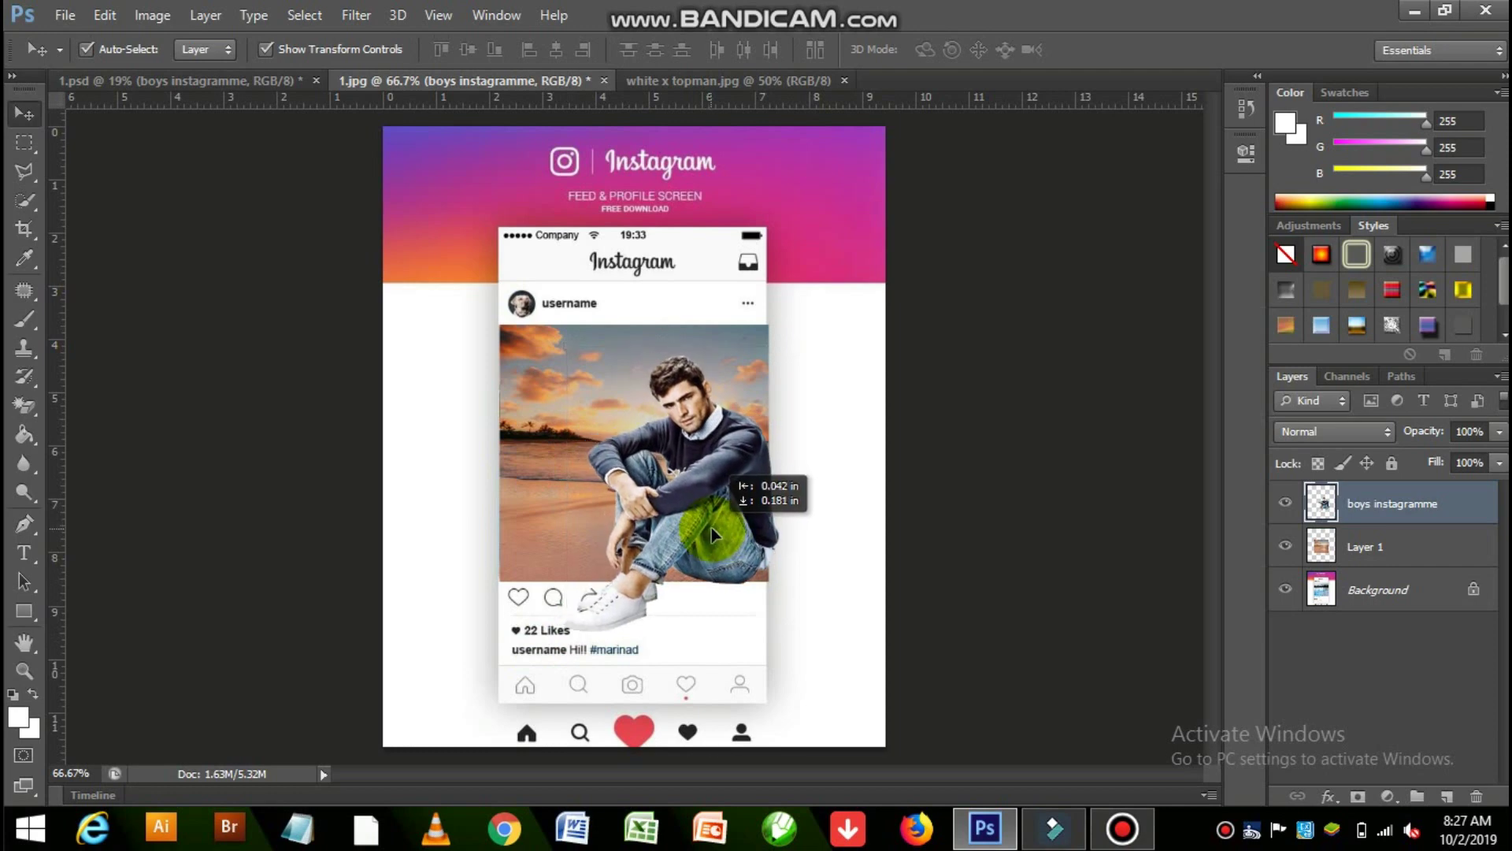
left_click(964, 500)
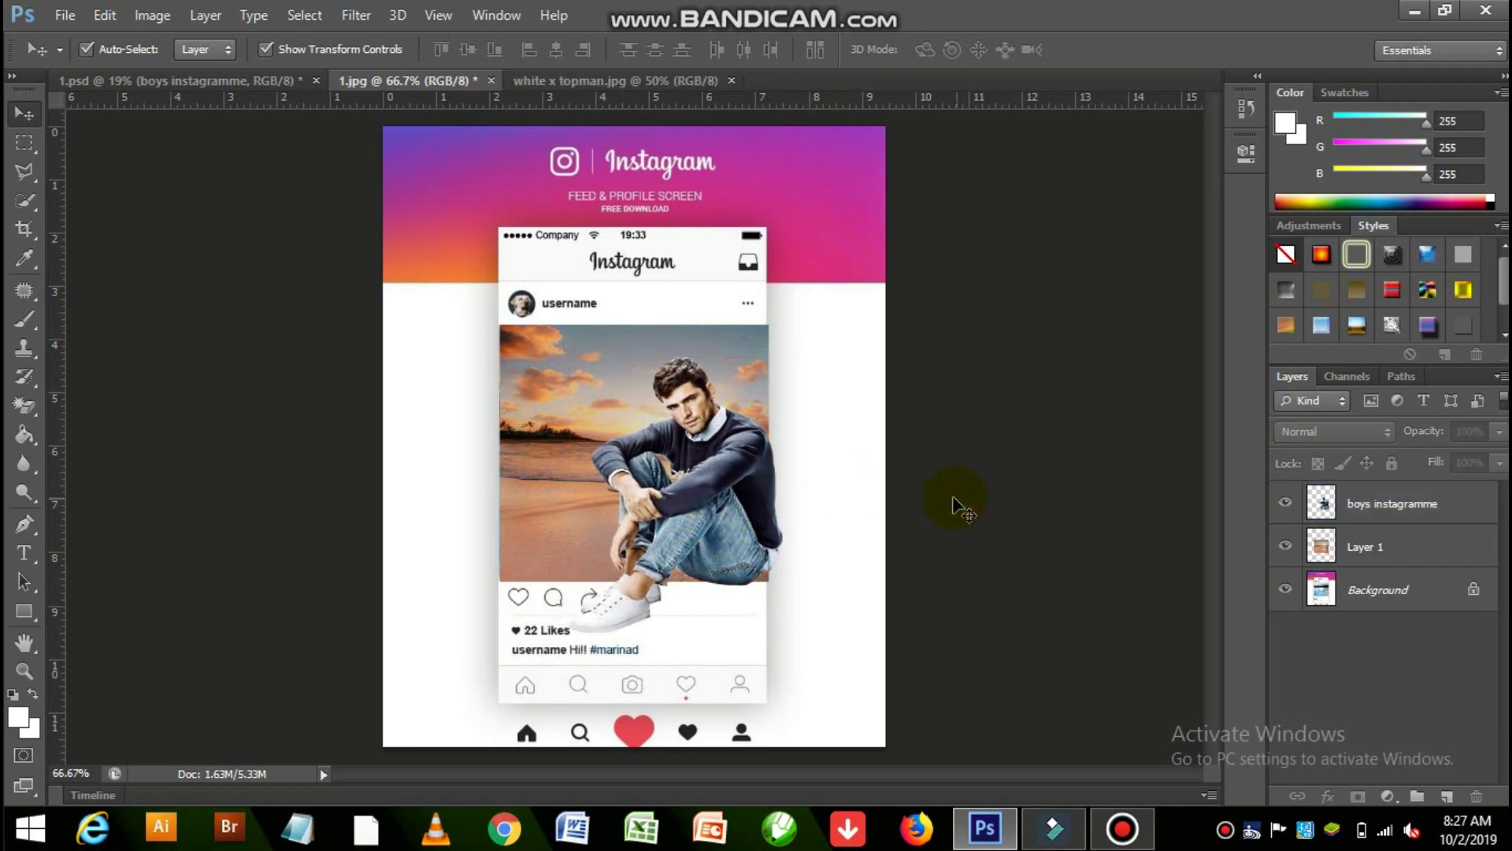
left_click(763, 476)
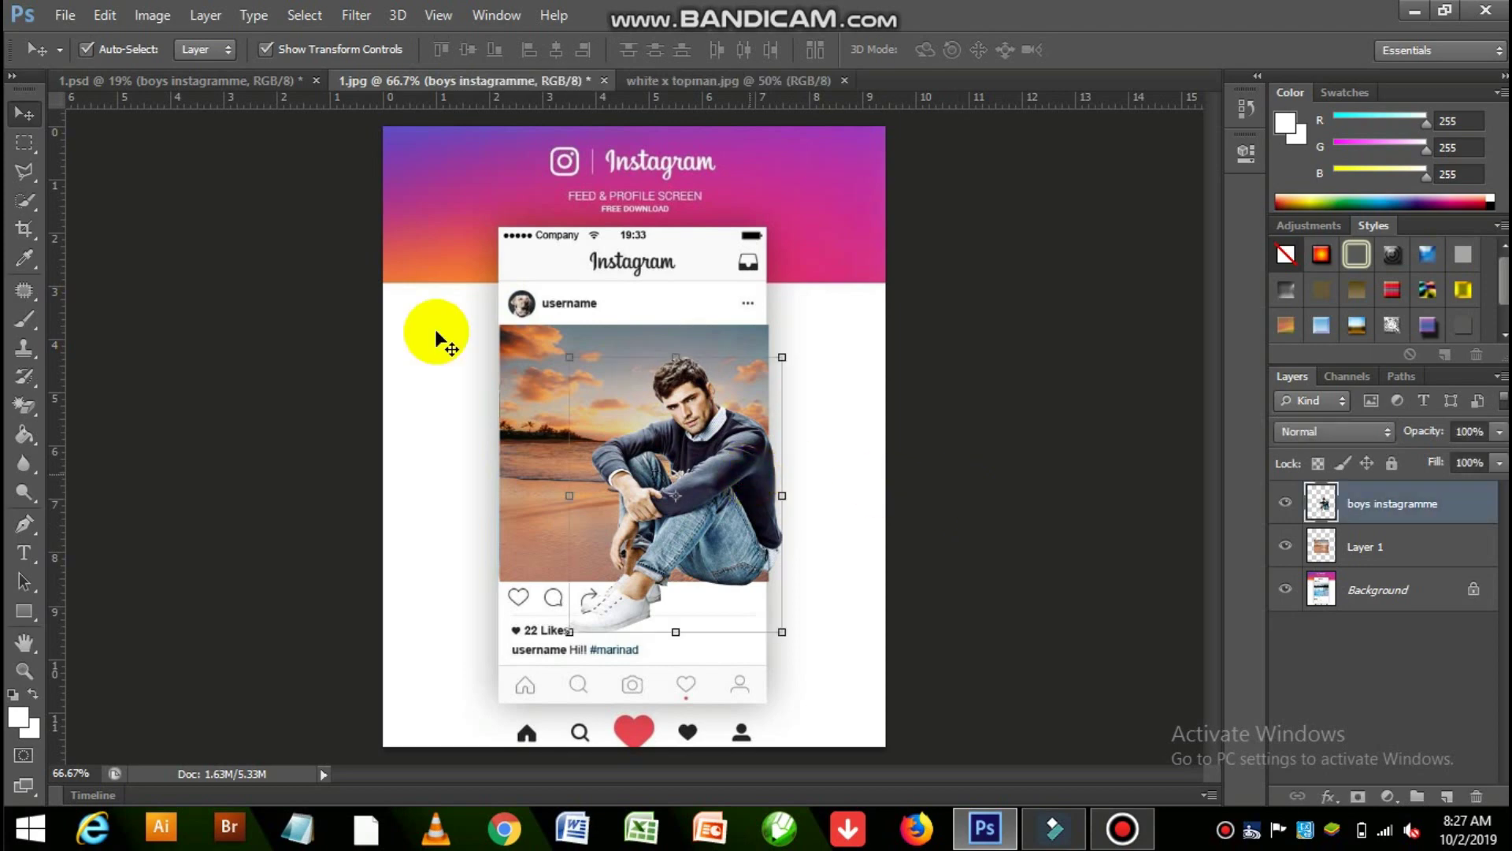
left_click(30, 146)
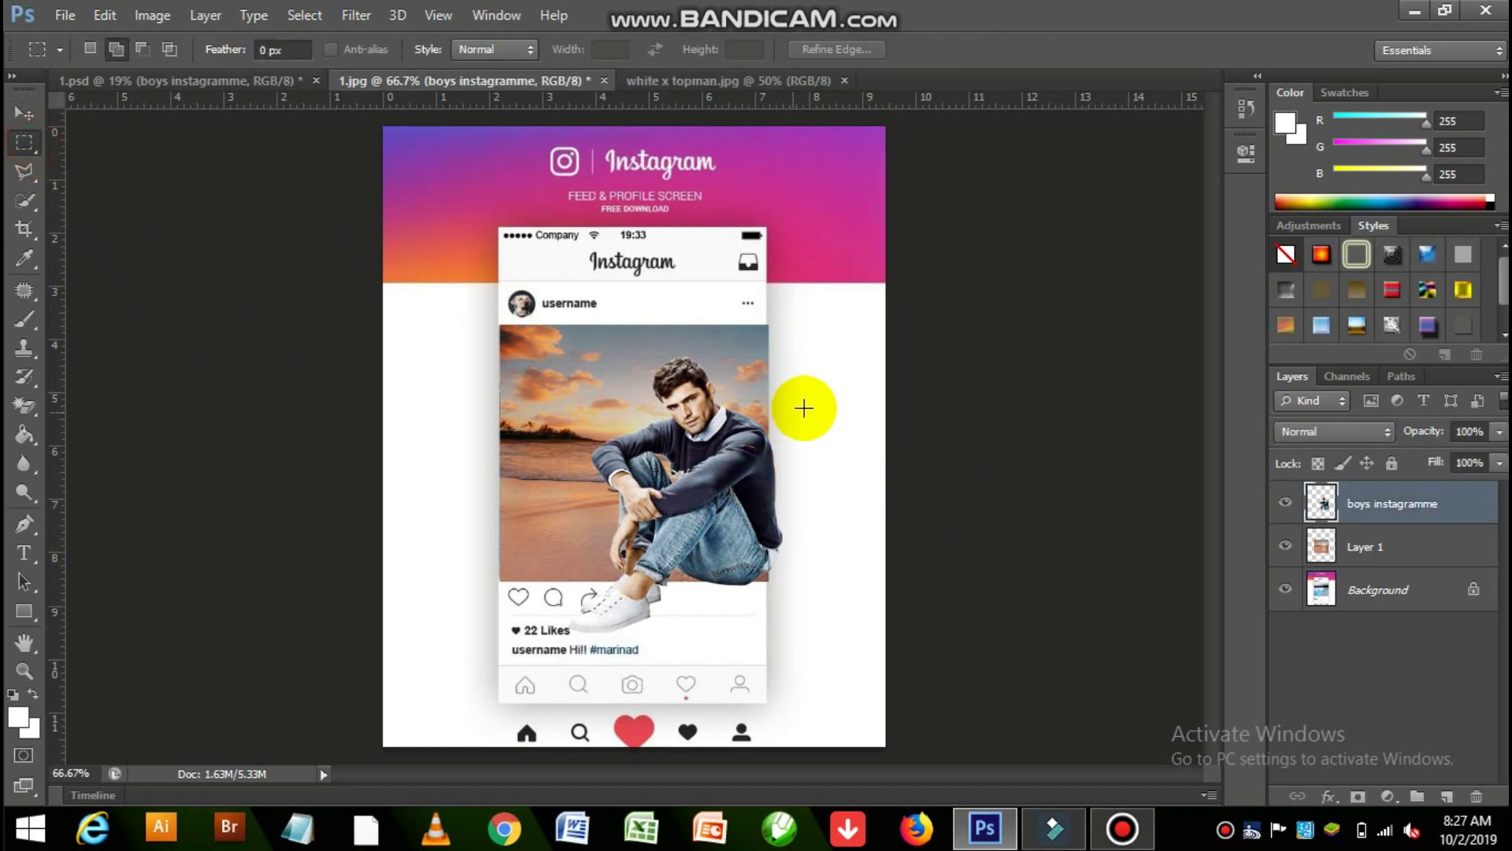
left_click_drag(805, 404, 770, 612)
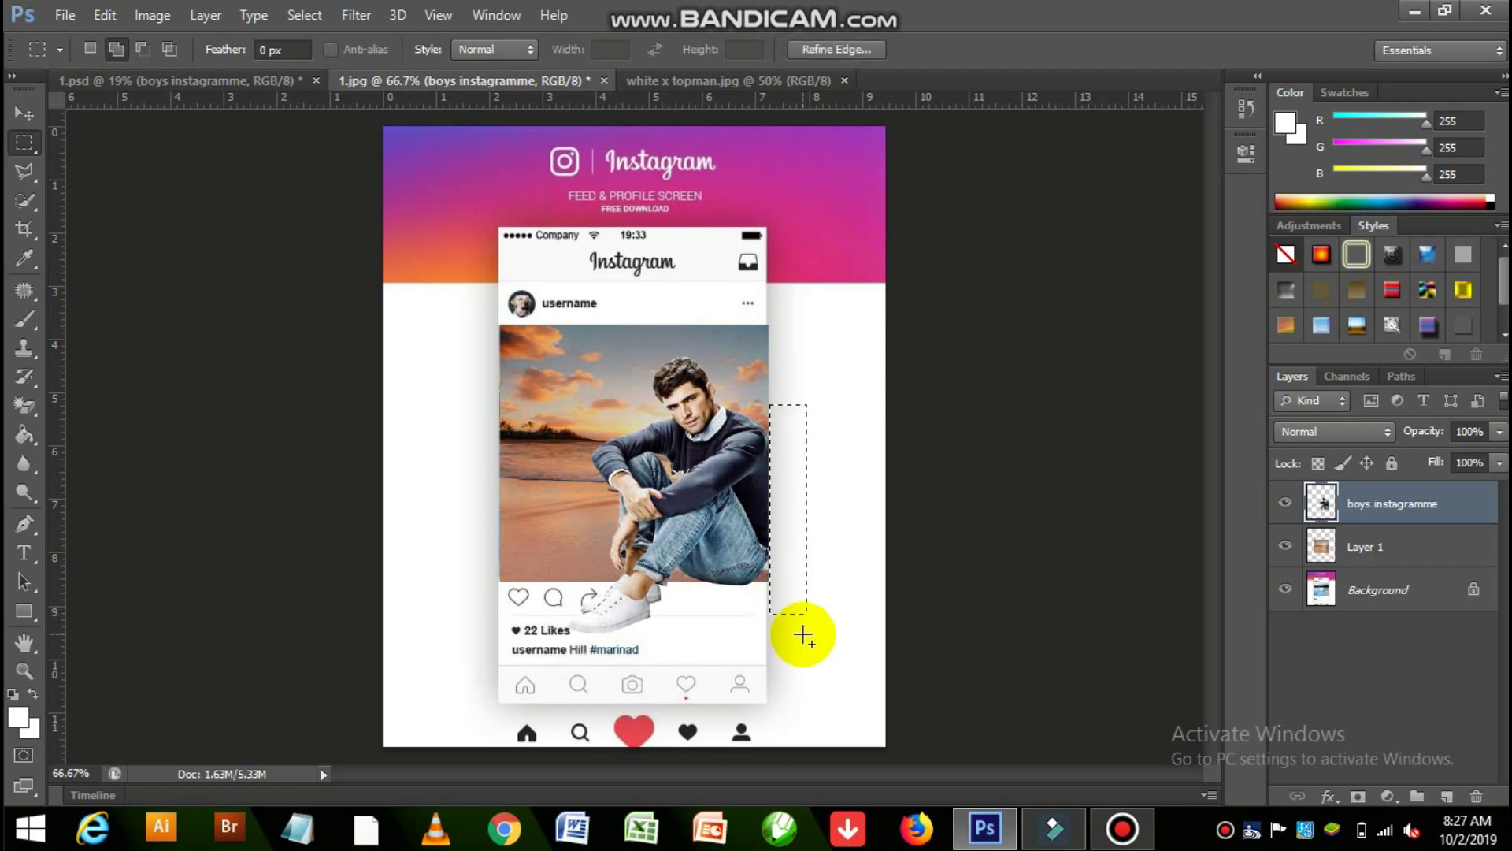
left_click_drag(802, 628, 676, 581)
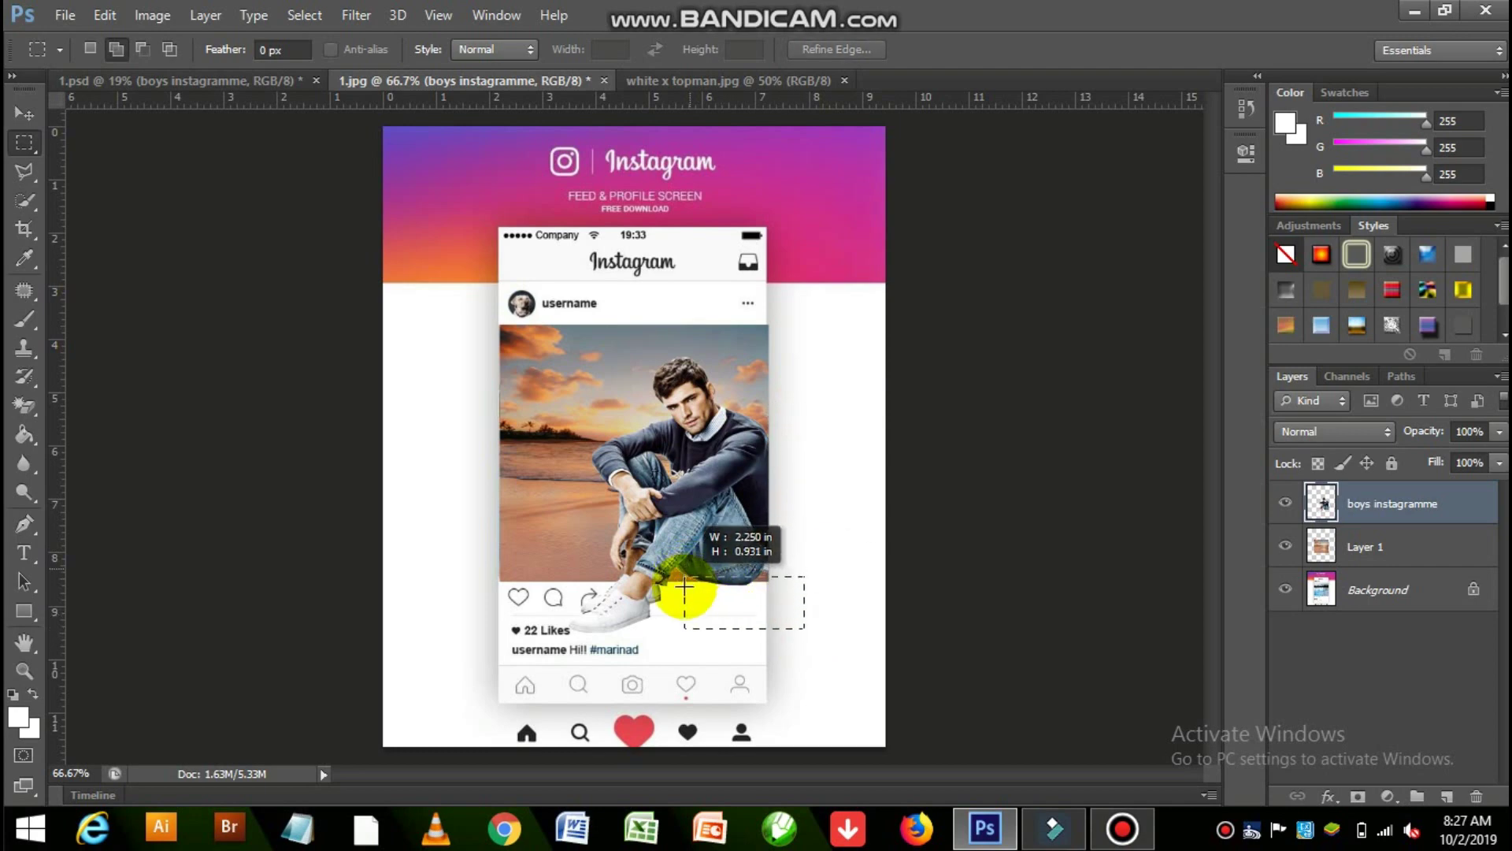
left_click(678, 584)
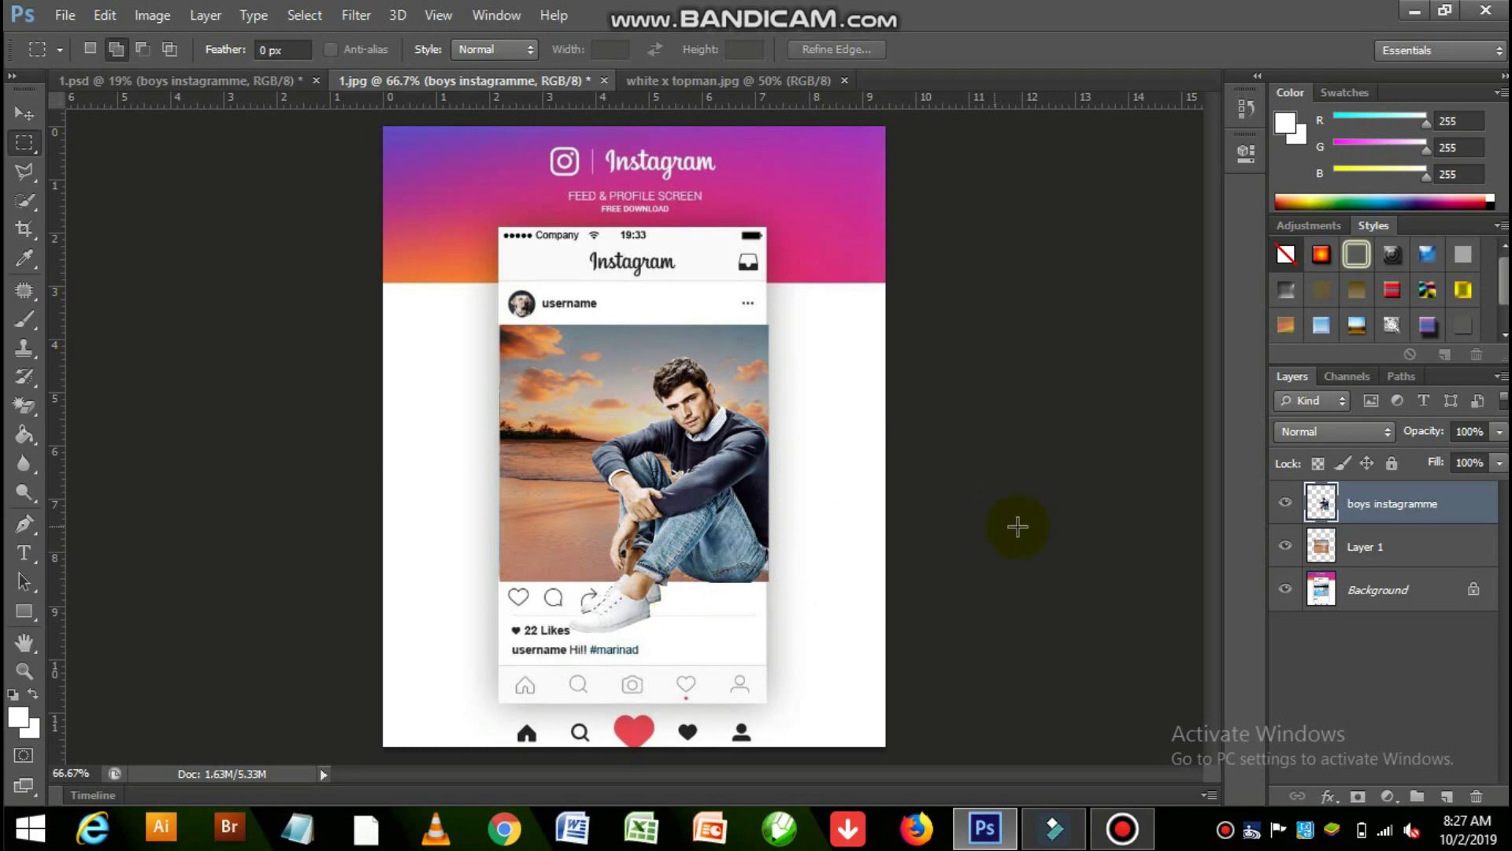
left_click(24, 116)
left_click(236, 281)
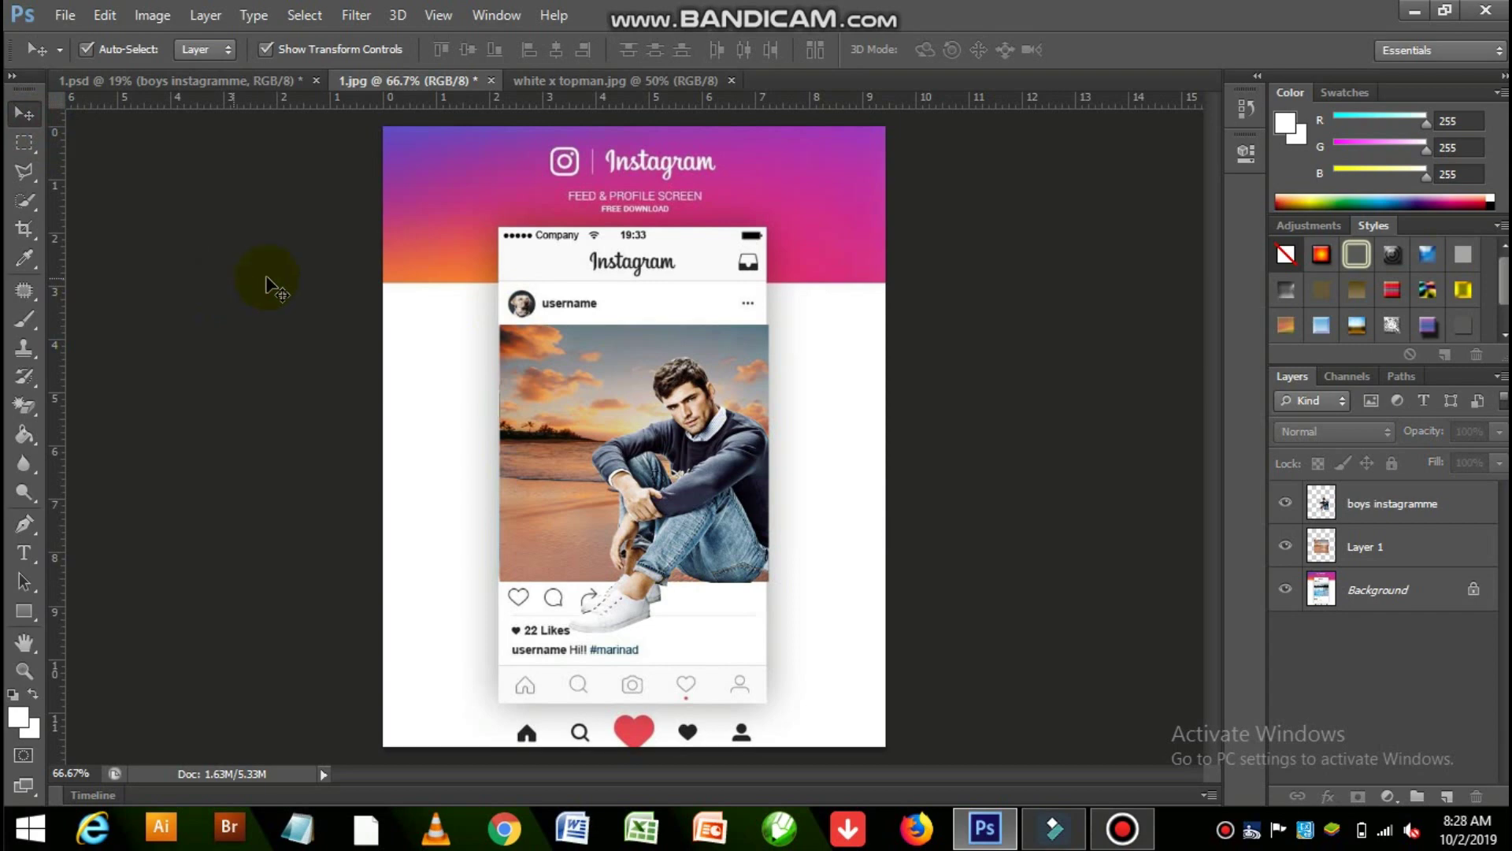
Delete the man and beach sunset layers from the mockup
left_click(705, 505)
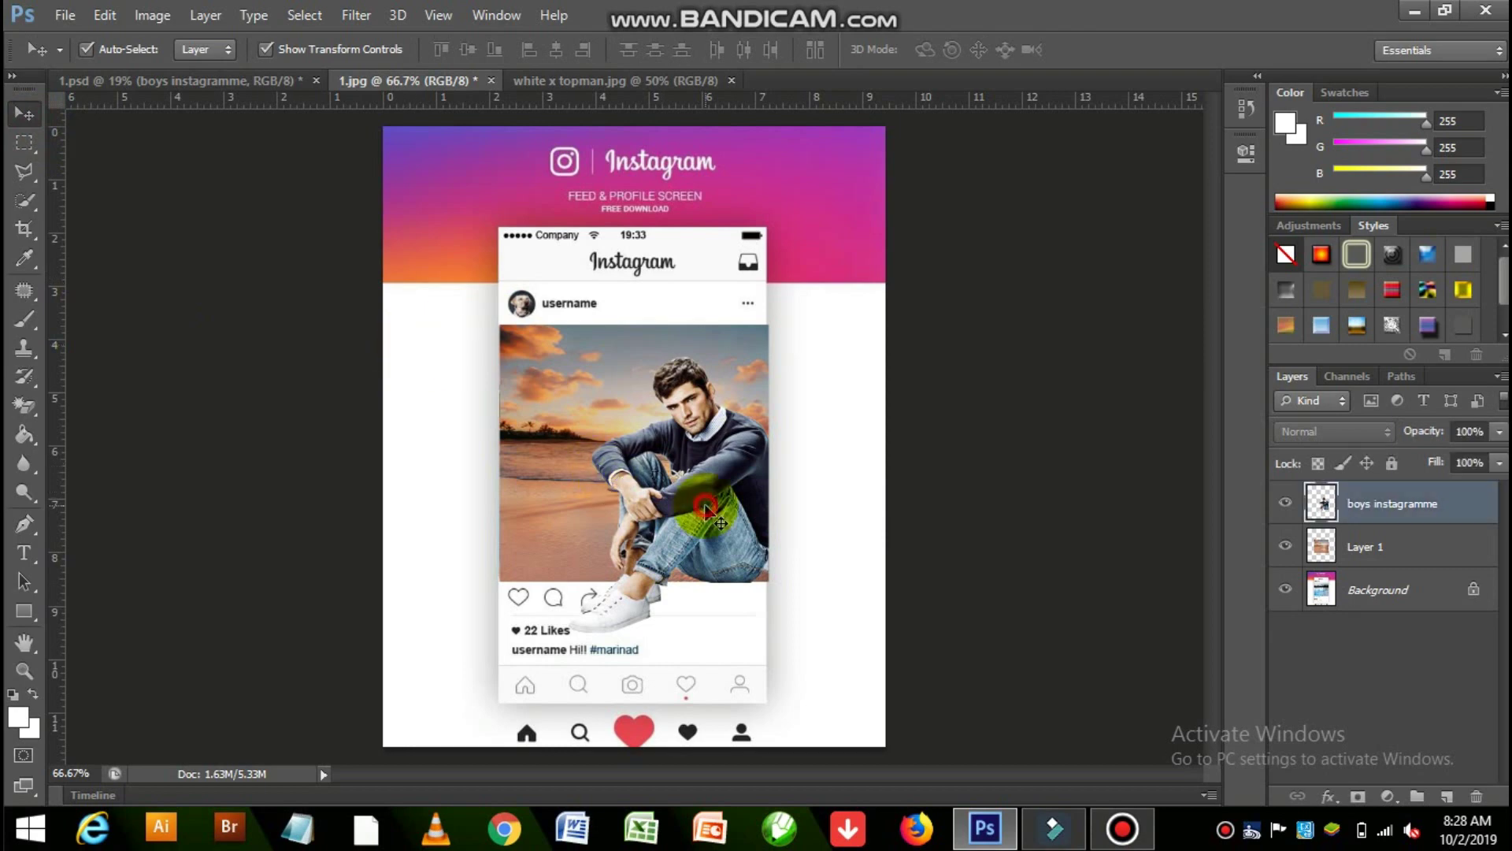
key("Delete")
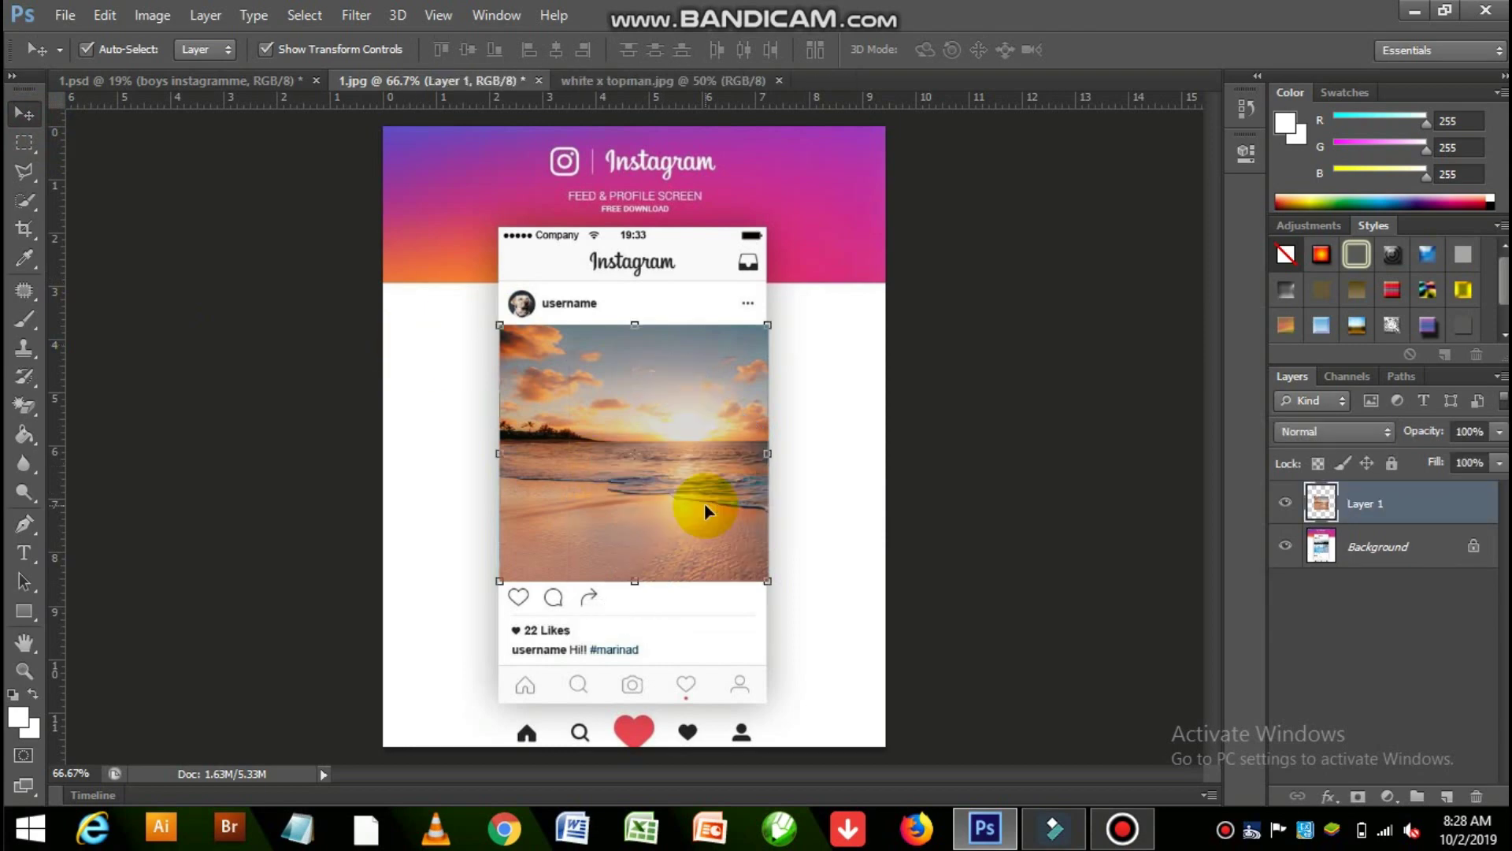
key("Delete")
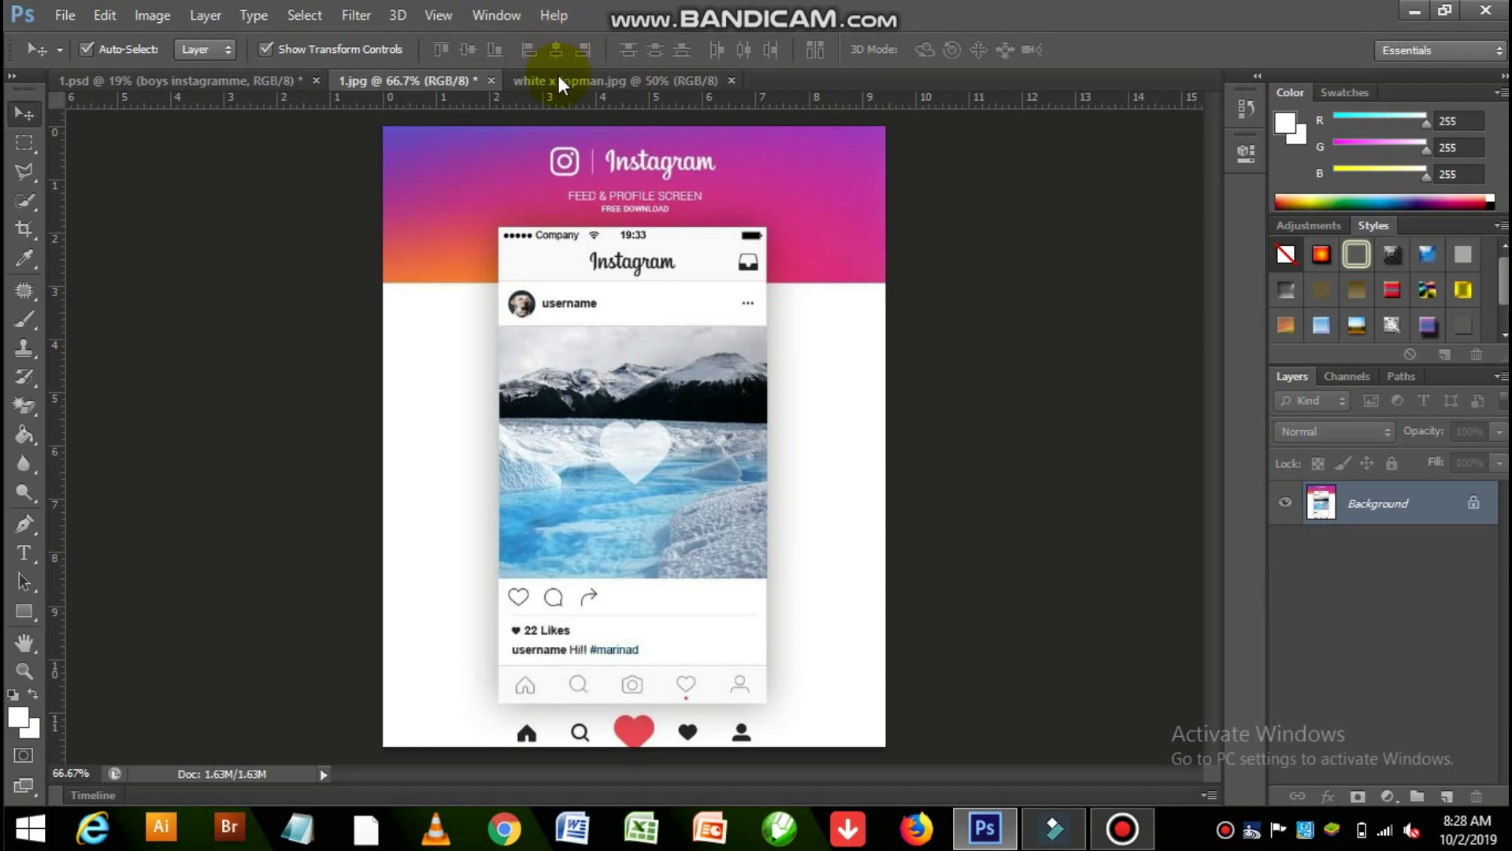
Marquee the railing and tree area of white x topman.jpg and drag it into 1.jpg
left_click(562, 81)
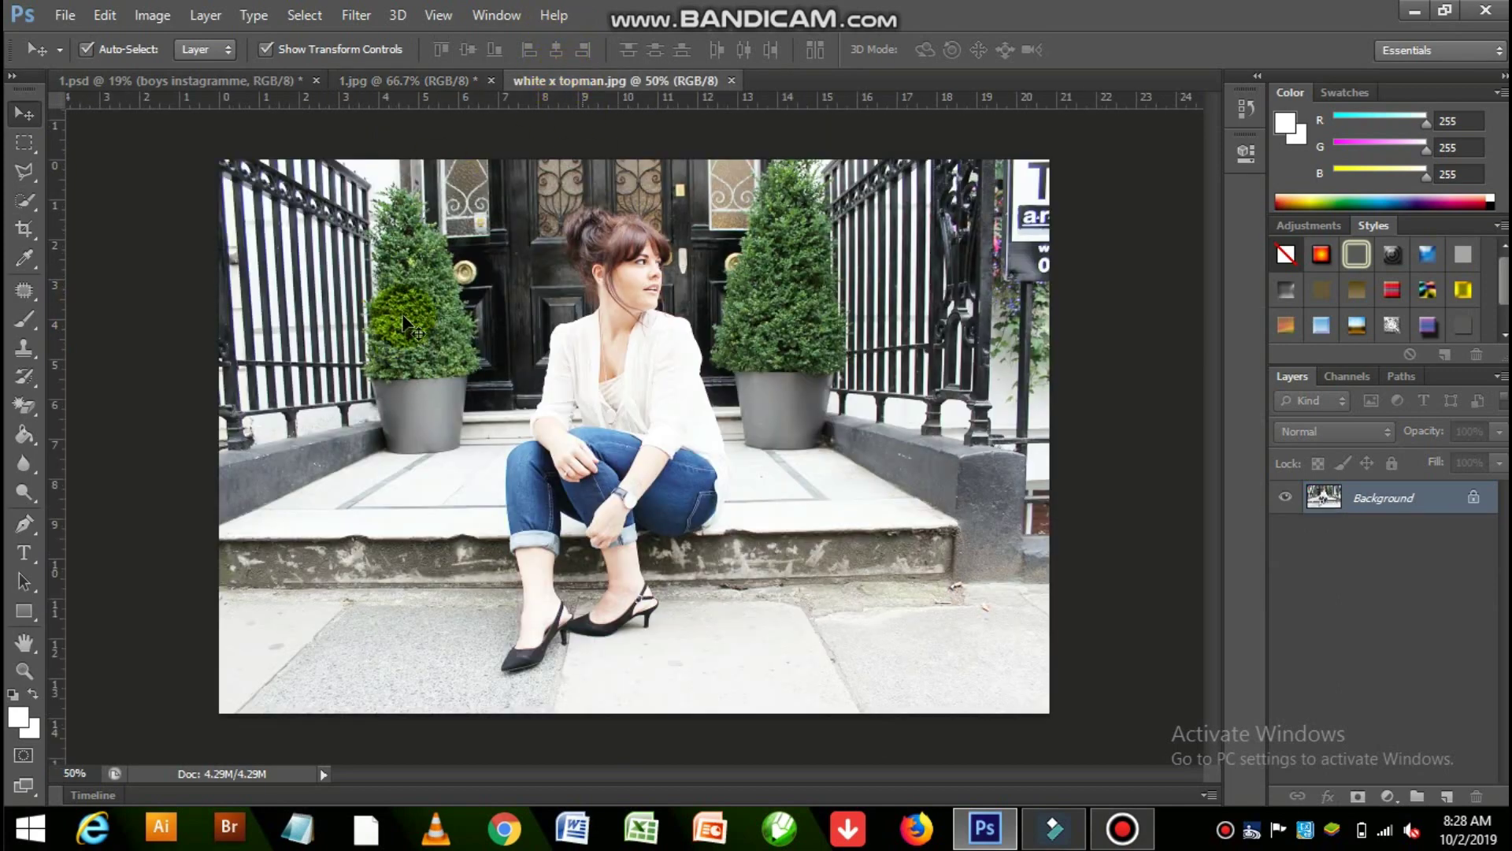
left_click(28, 145)
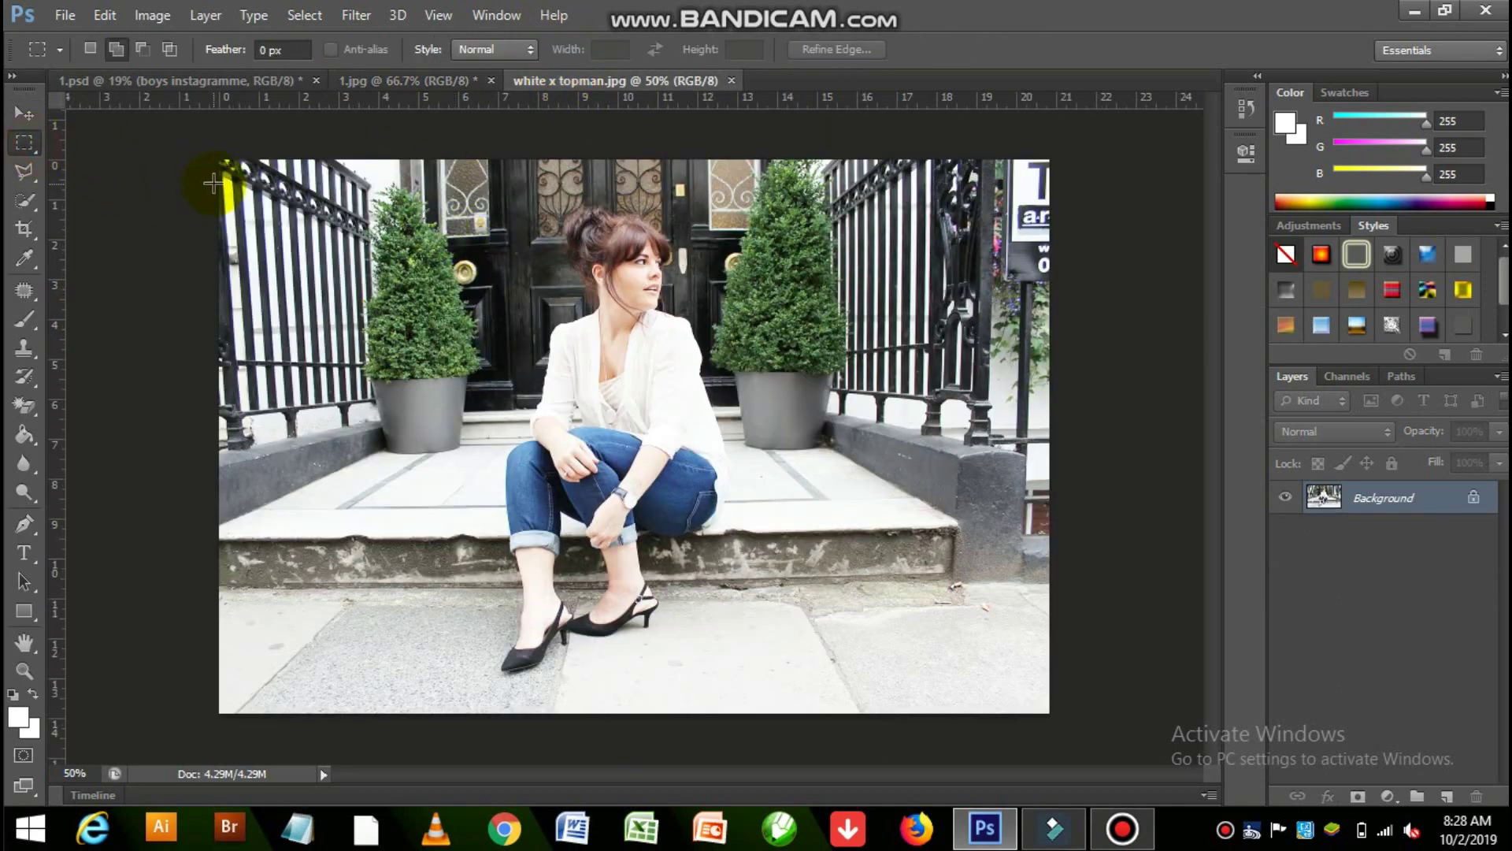
left_click_drag(217, 168, 470, 667)
left_click_drag(469, 668, 219, 167)
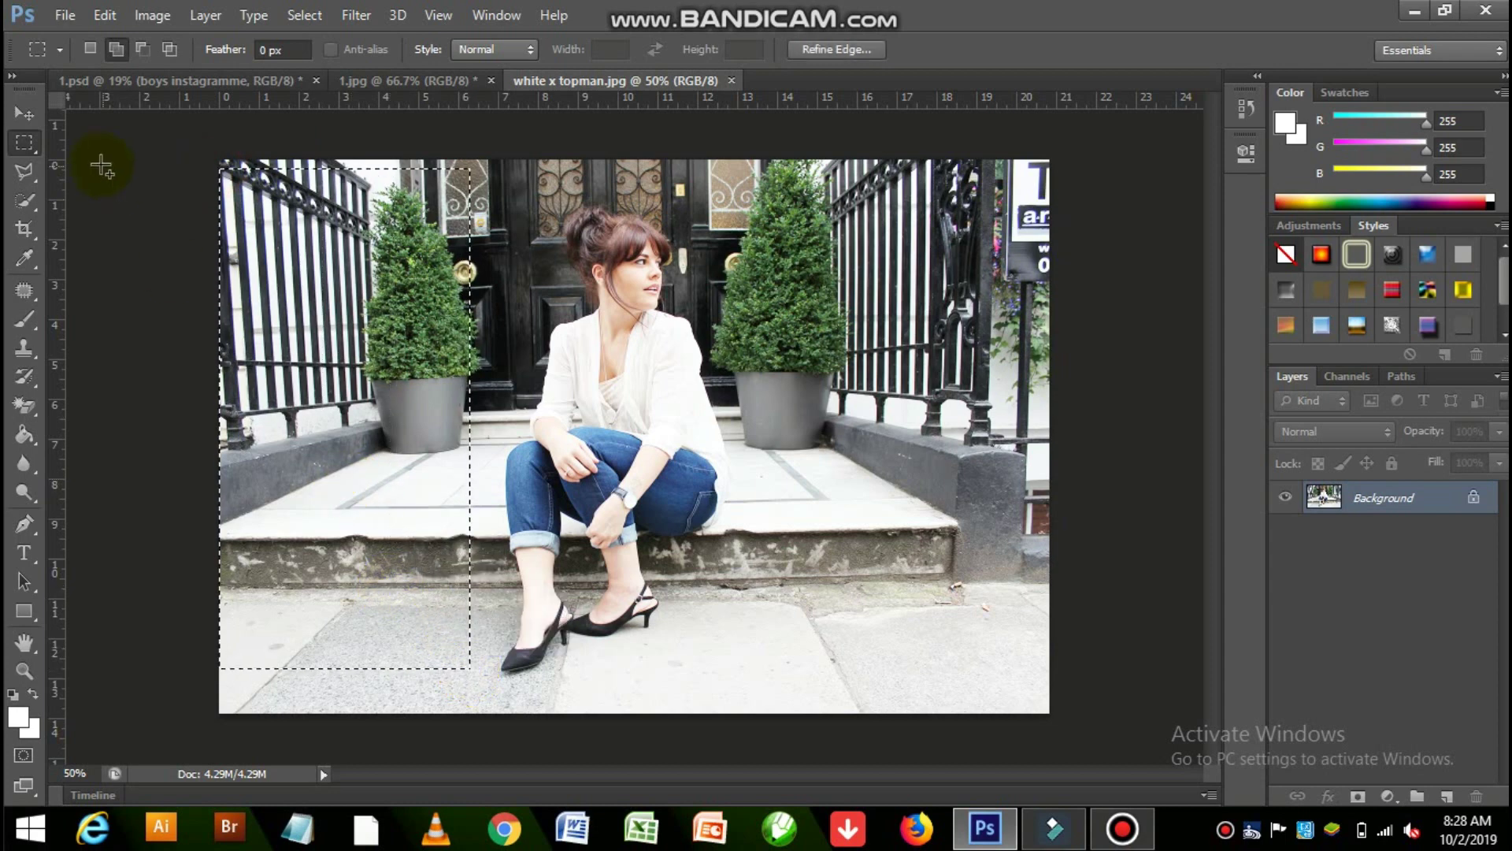
left_click(24, 113)
left_click_drag(398, 310, 578, 348)
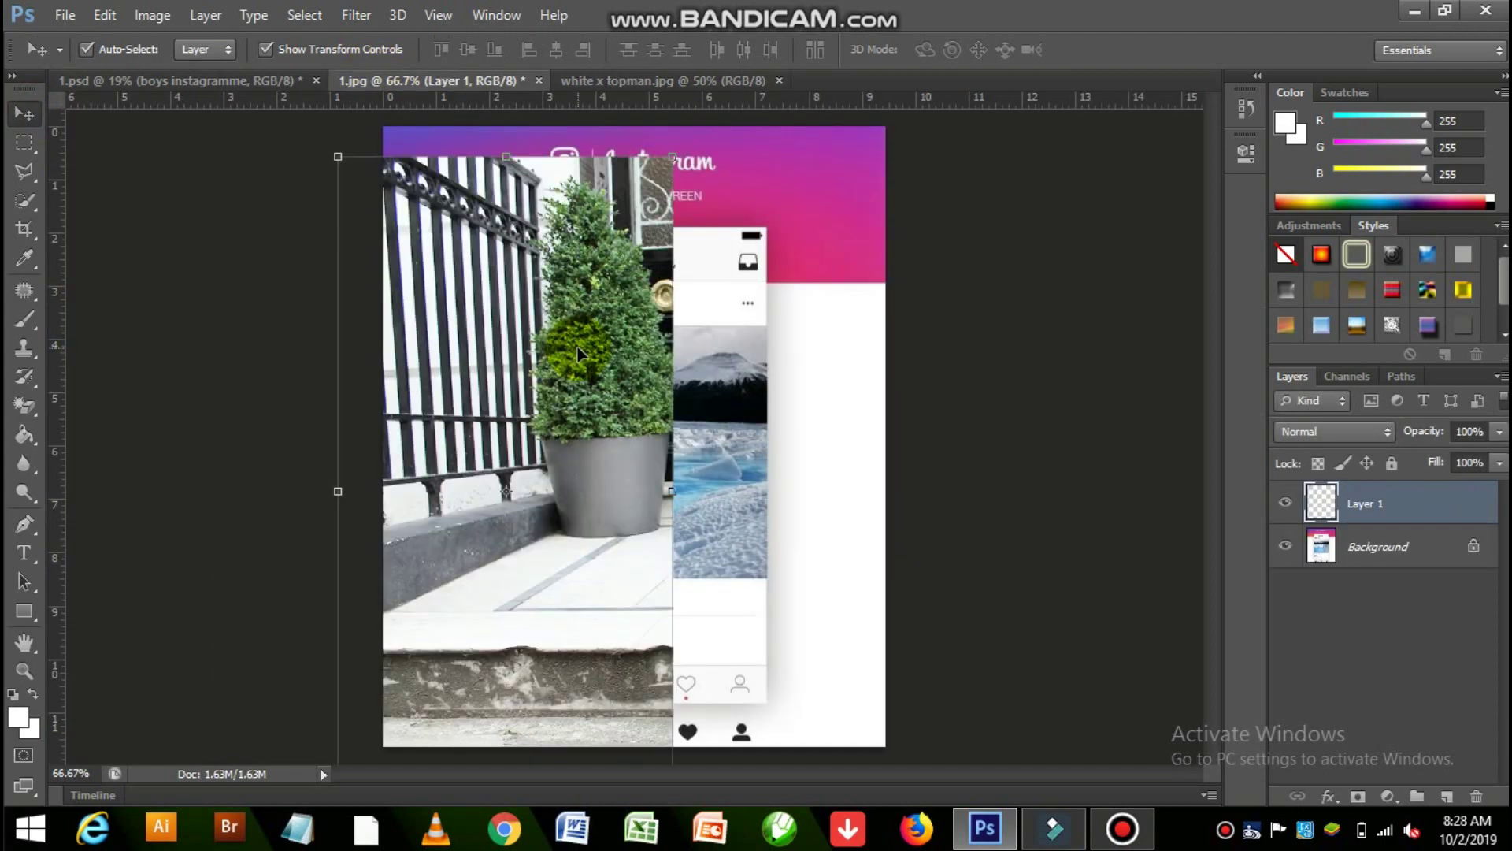
Free Transform the street photo to fit the post frame
key("ctrl+t")
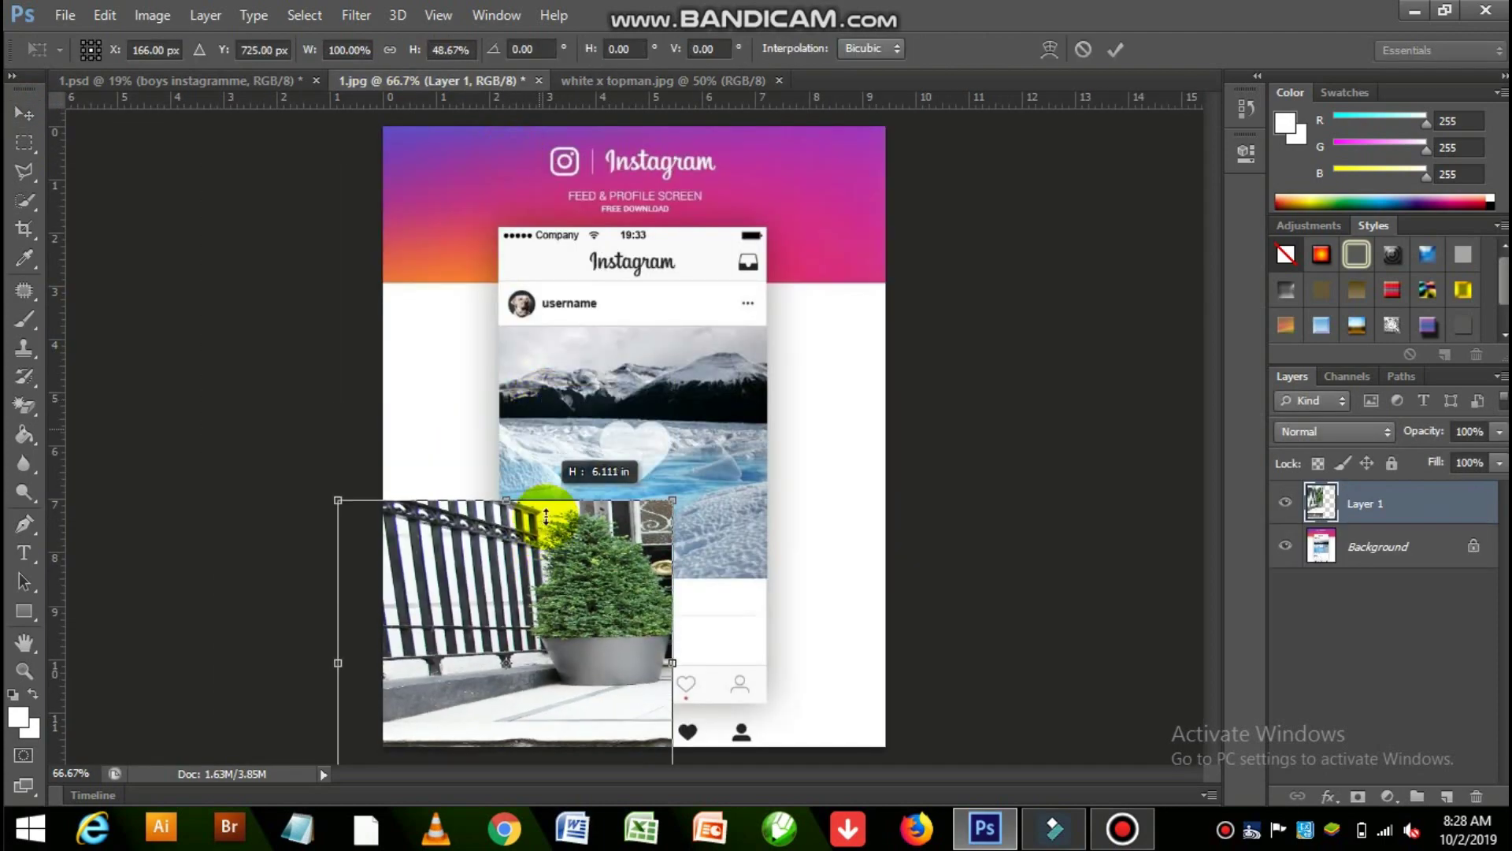
mouse_move(541, 400)
left_mouse_down()
mouse_move(541, 546)
mouse_move(714, 350)
left_mouse_up()
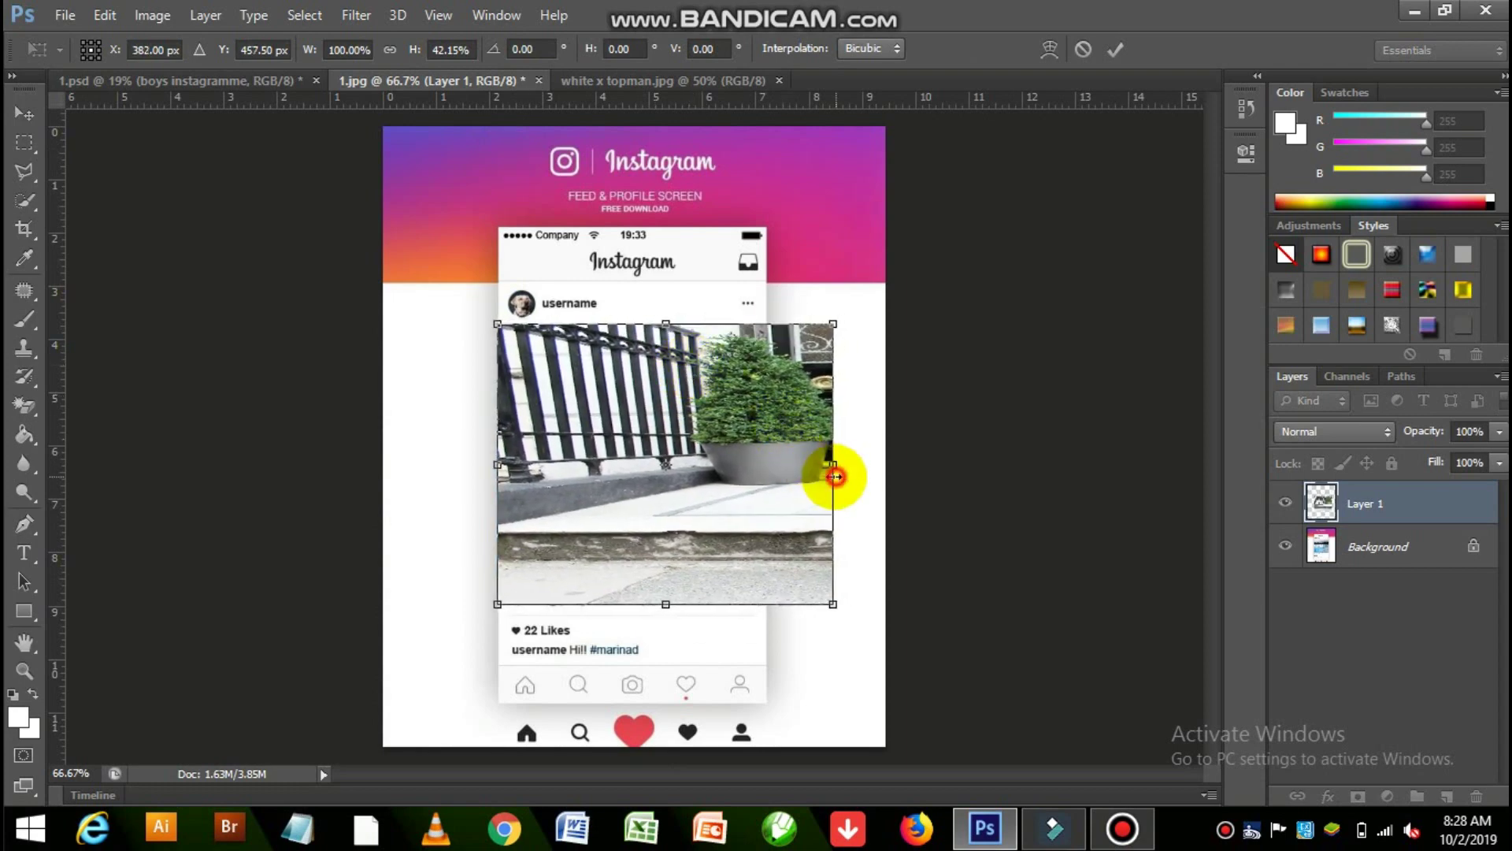
left_click_drag(832, 464, 770, 465)
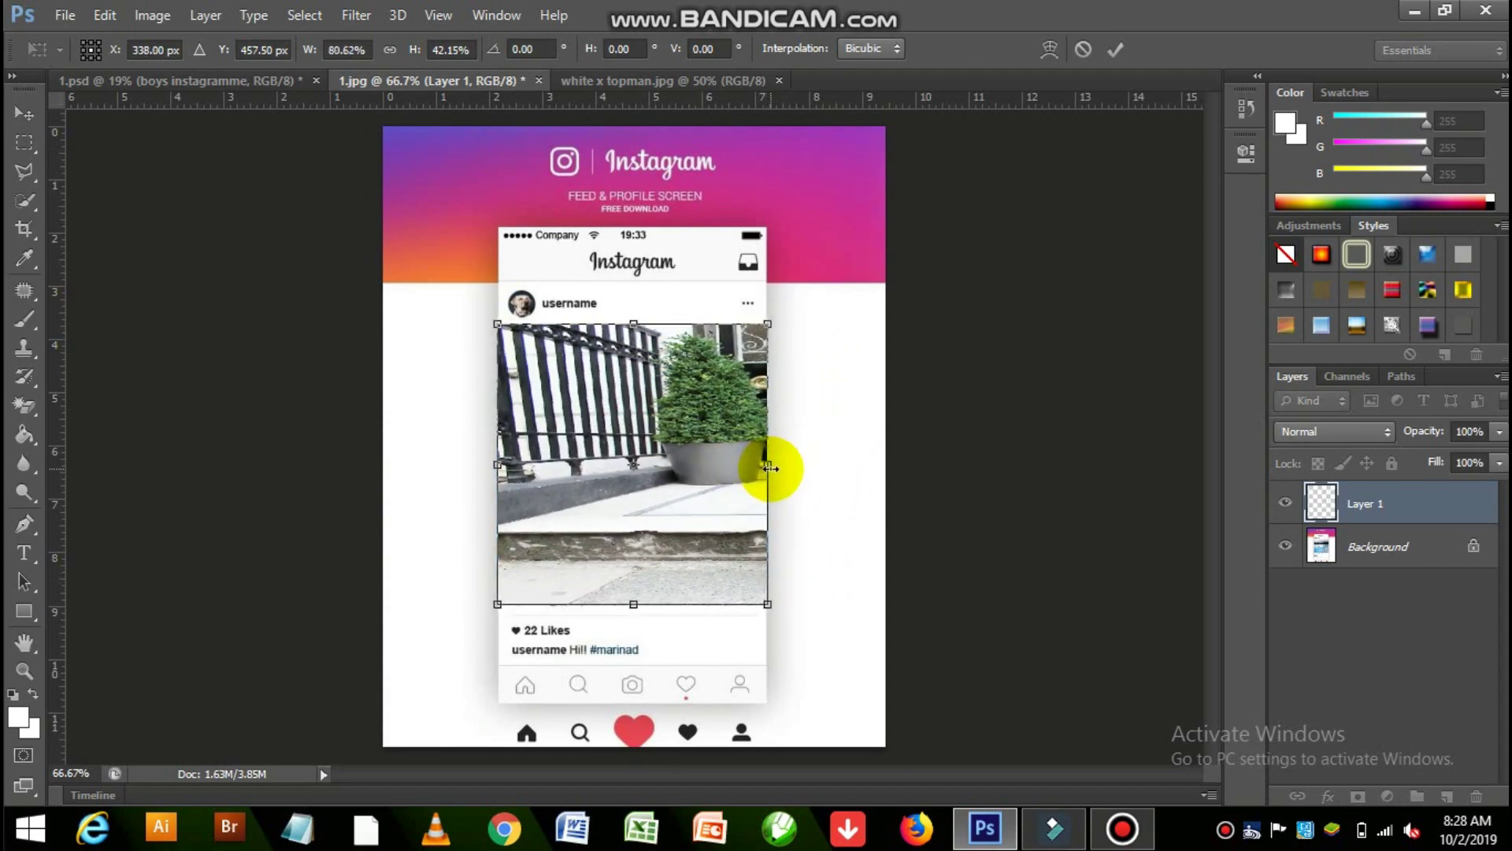
left_click_drag(633, 604, 647, 578)
key("Return")
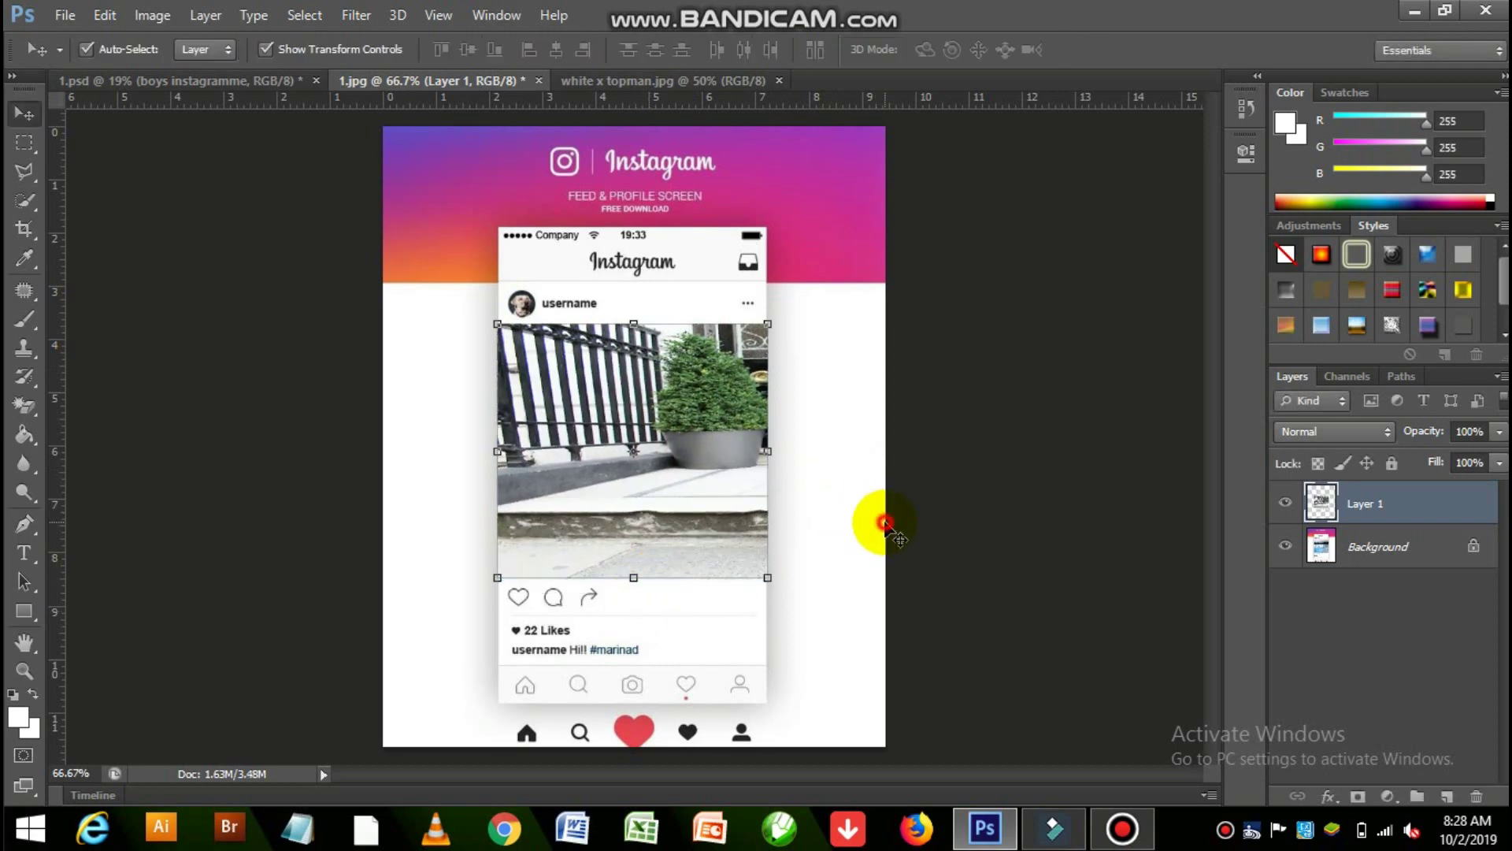
left_click(884, 524)
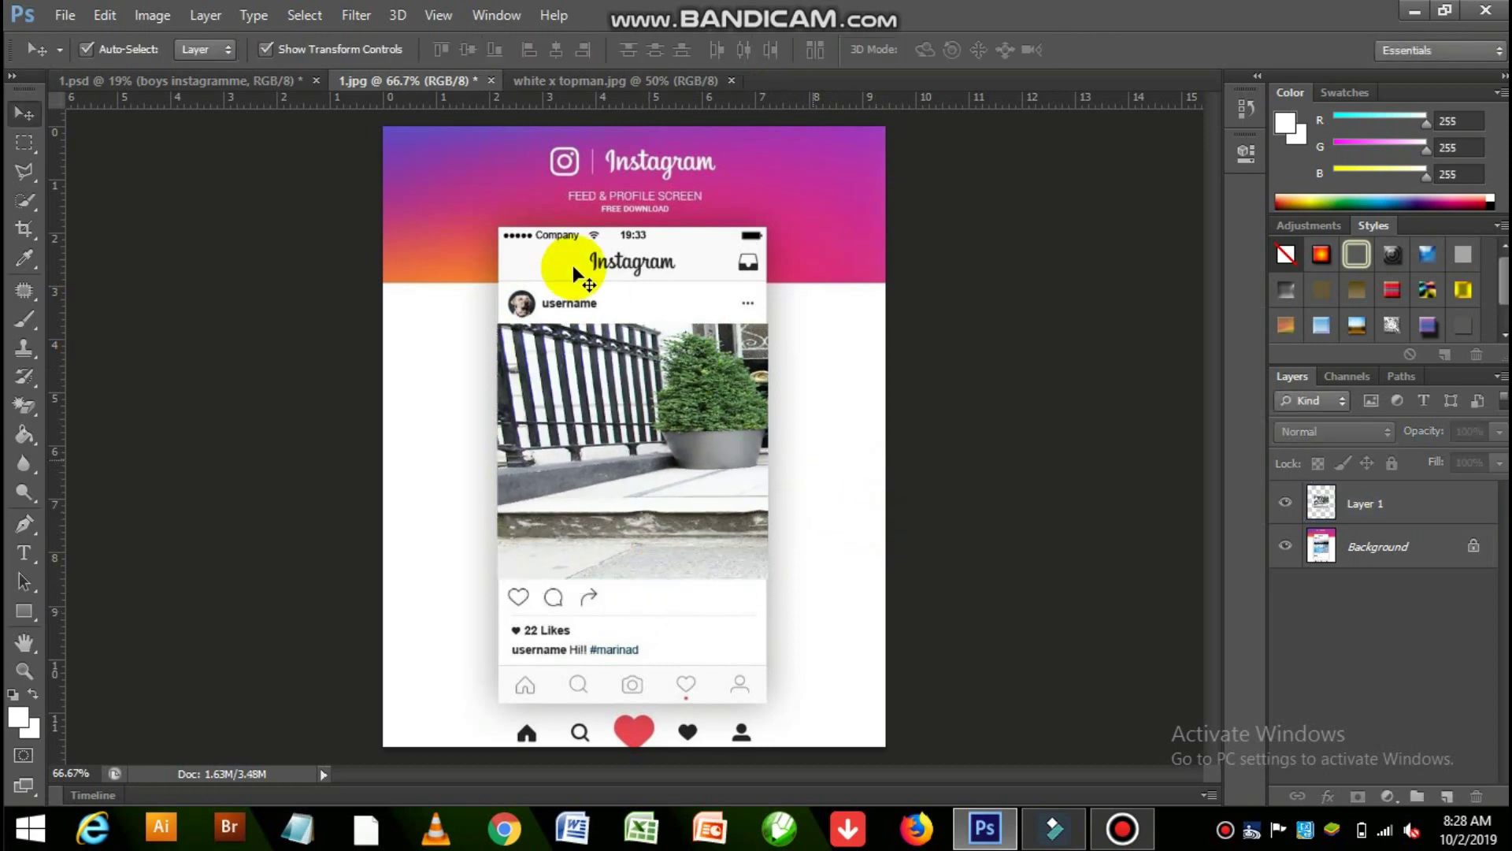
Delete the man layer in 1.psd and drag the girl instagramme cutout into 1.jpg
left_click(276, 79)
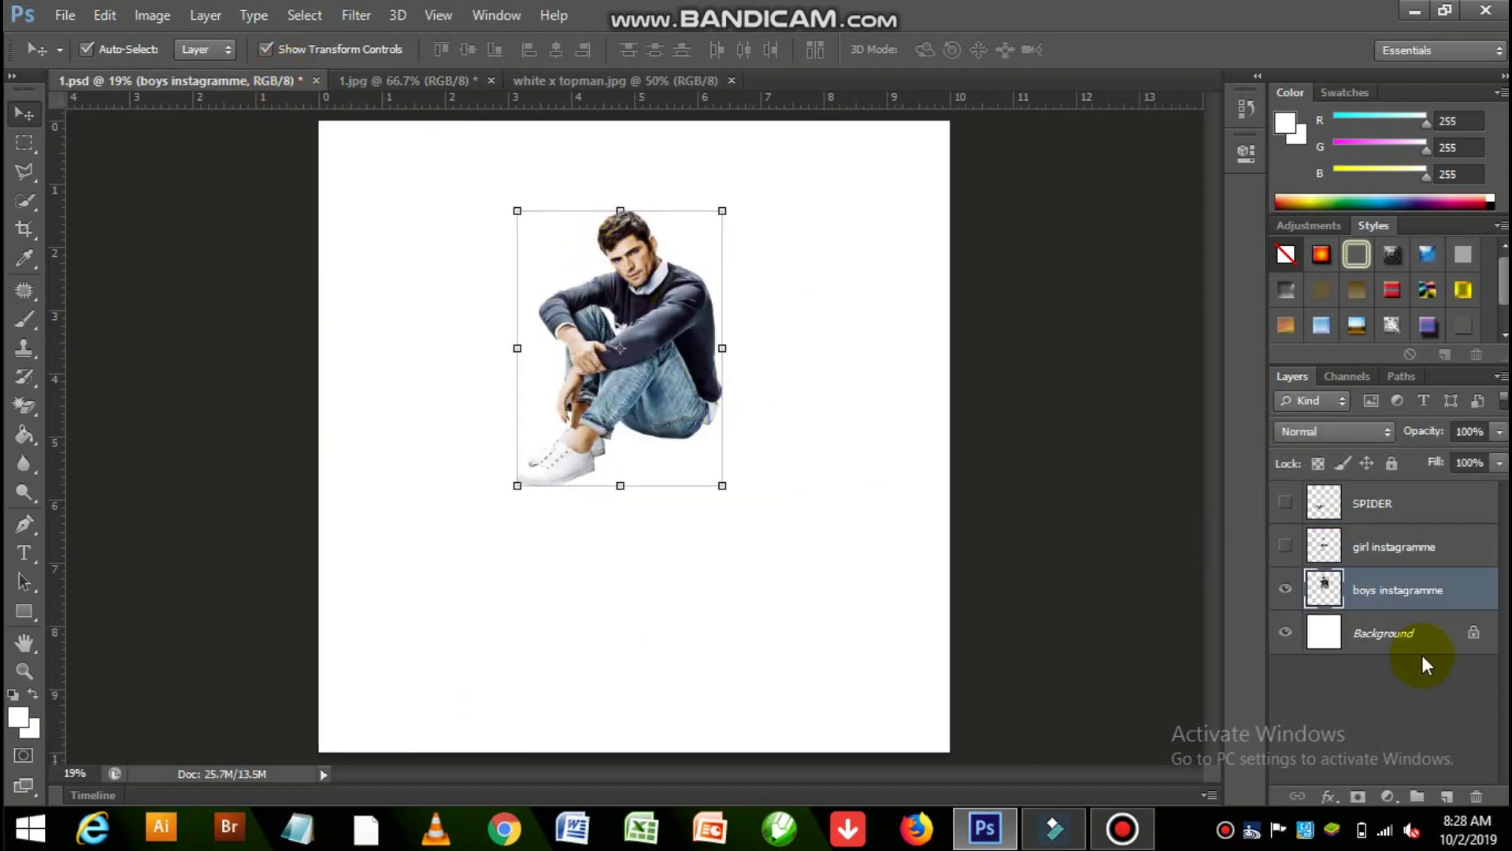
key("Delete")
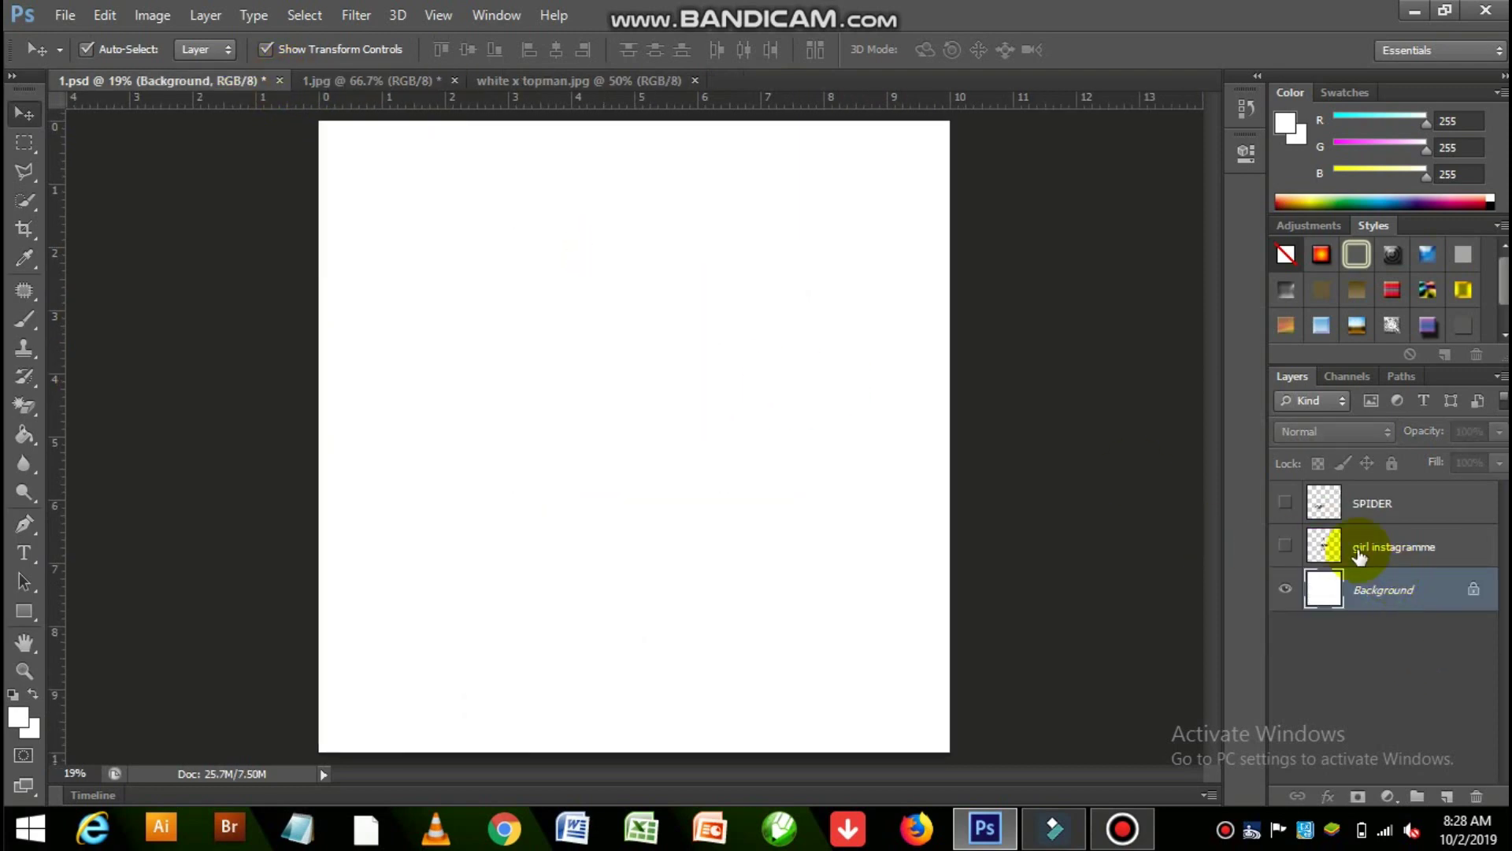
left_click(1287, 546)
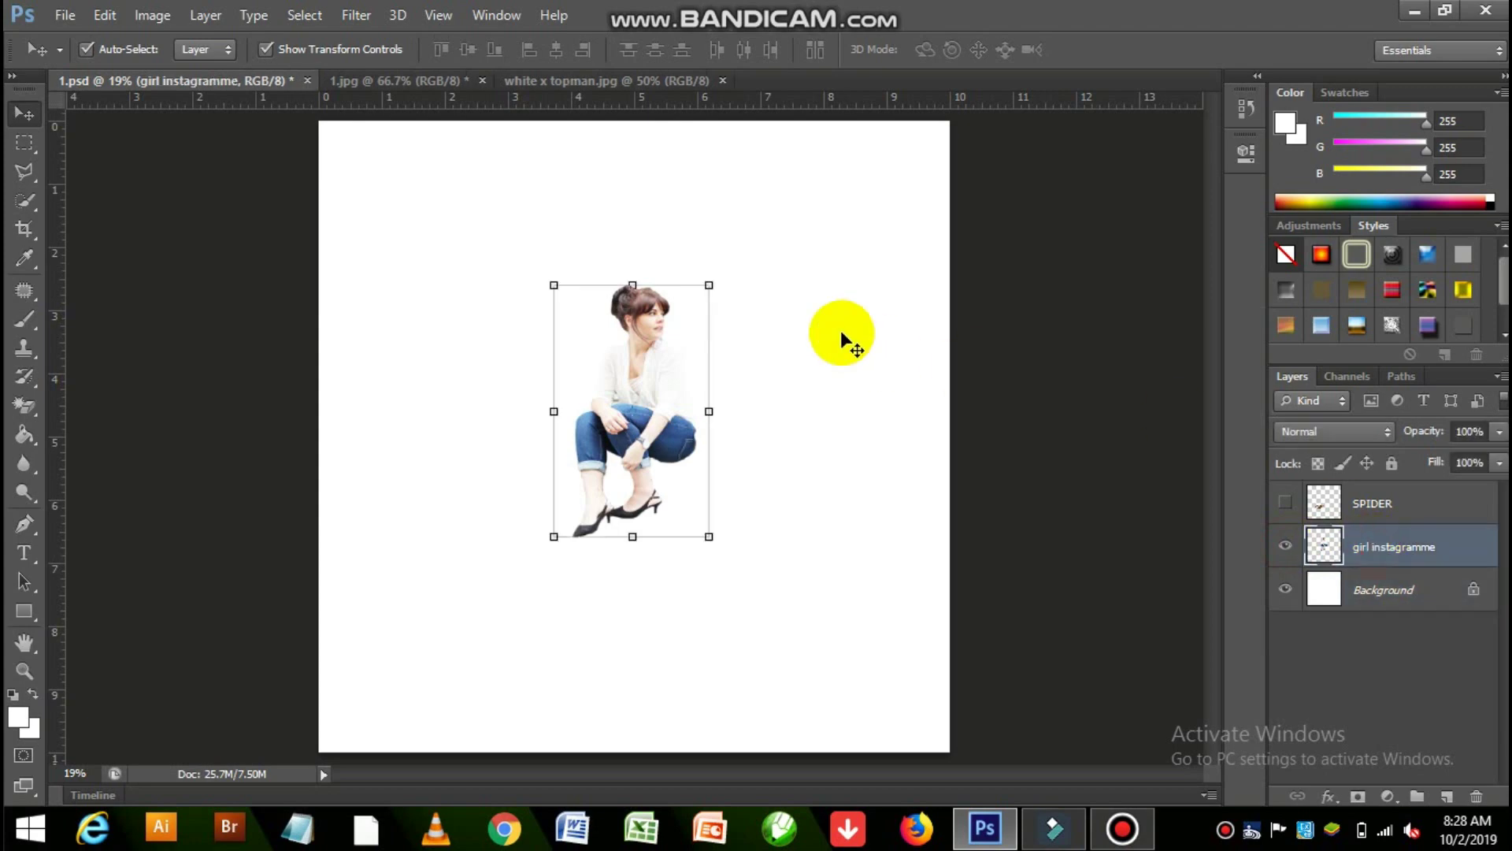
left_click_drag(675, 337, 446, 84)
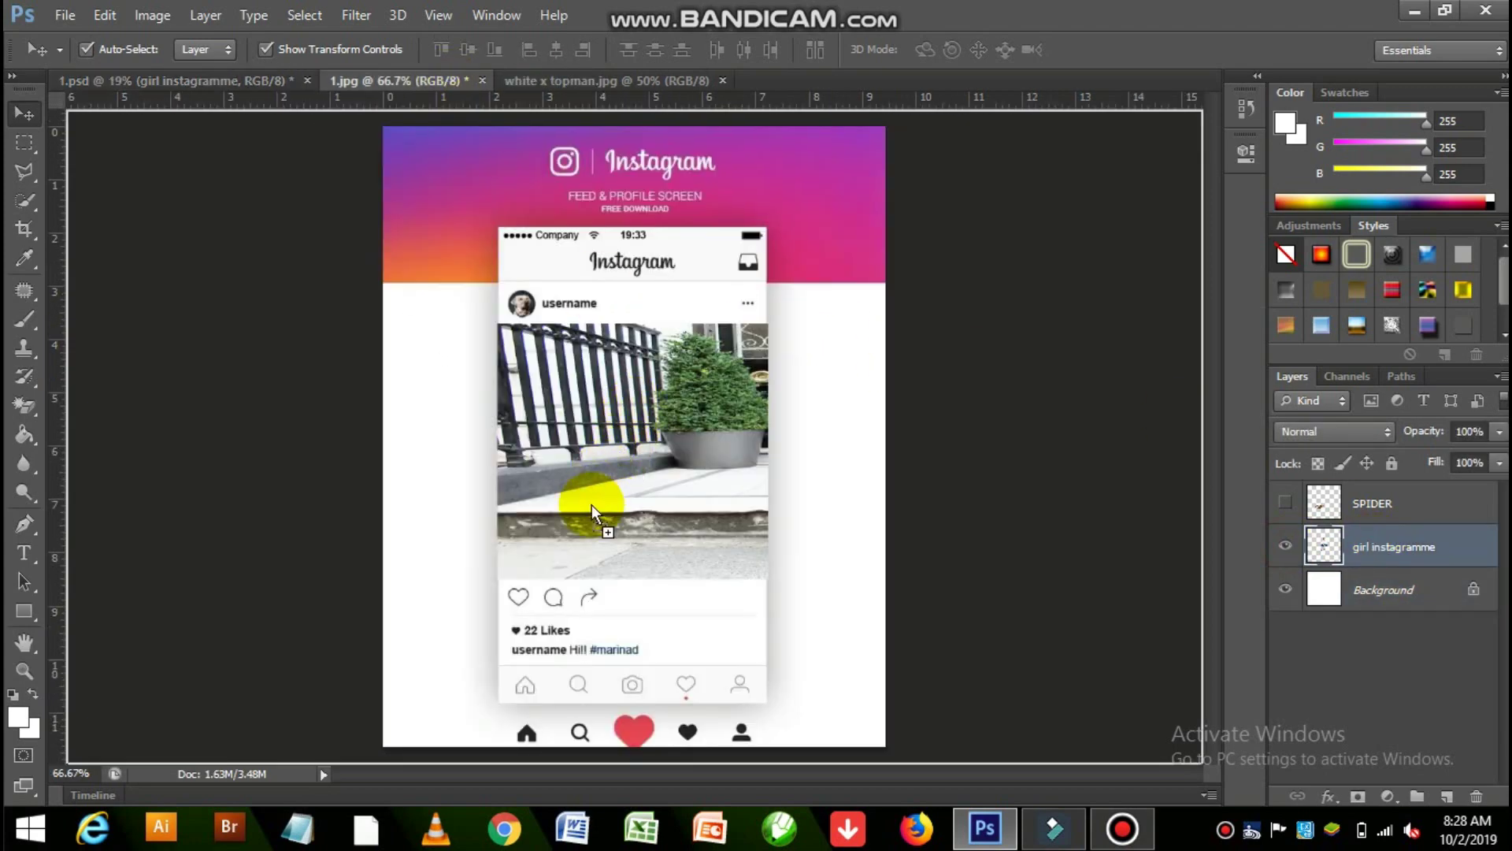
left_click_drag(446, 84, 589, 500)
Shrink the woman and place her over the phone's street post
left_click_drag(750, 302, 499, 610)
mouse_move(419, 583)
left_mouse_down()
mouse_move(699, 273)
mouse_move(724, 182)
left_mouse_up()
left_click_drag(835, 211, 714, 490)
left_click_drag(646, 549, 653, 425)
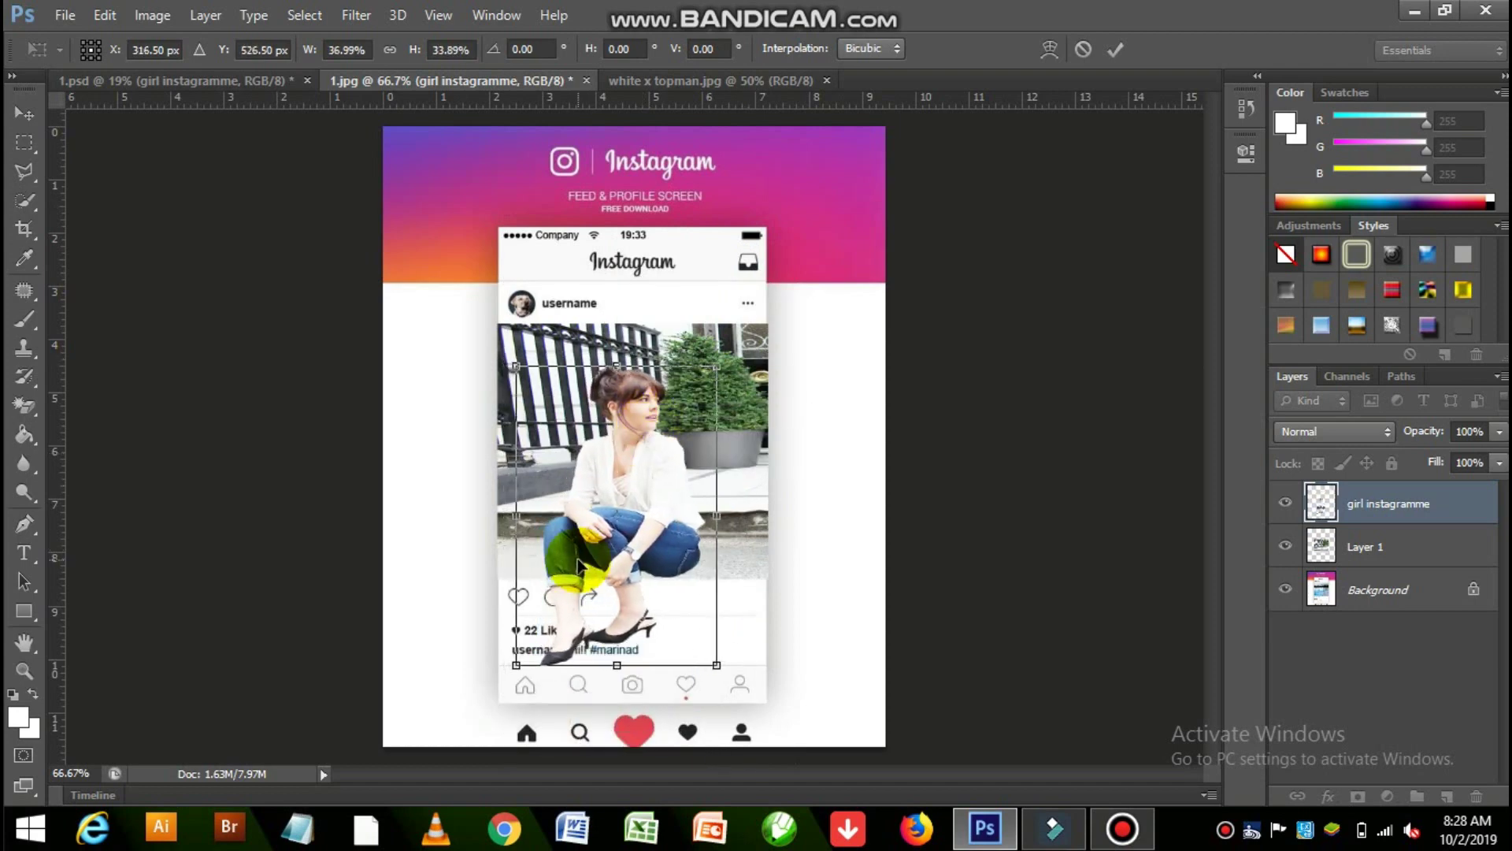
left_click_drag(508, 670, 533, 666)
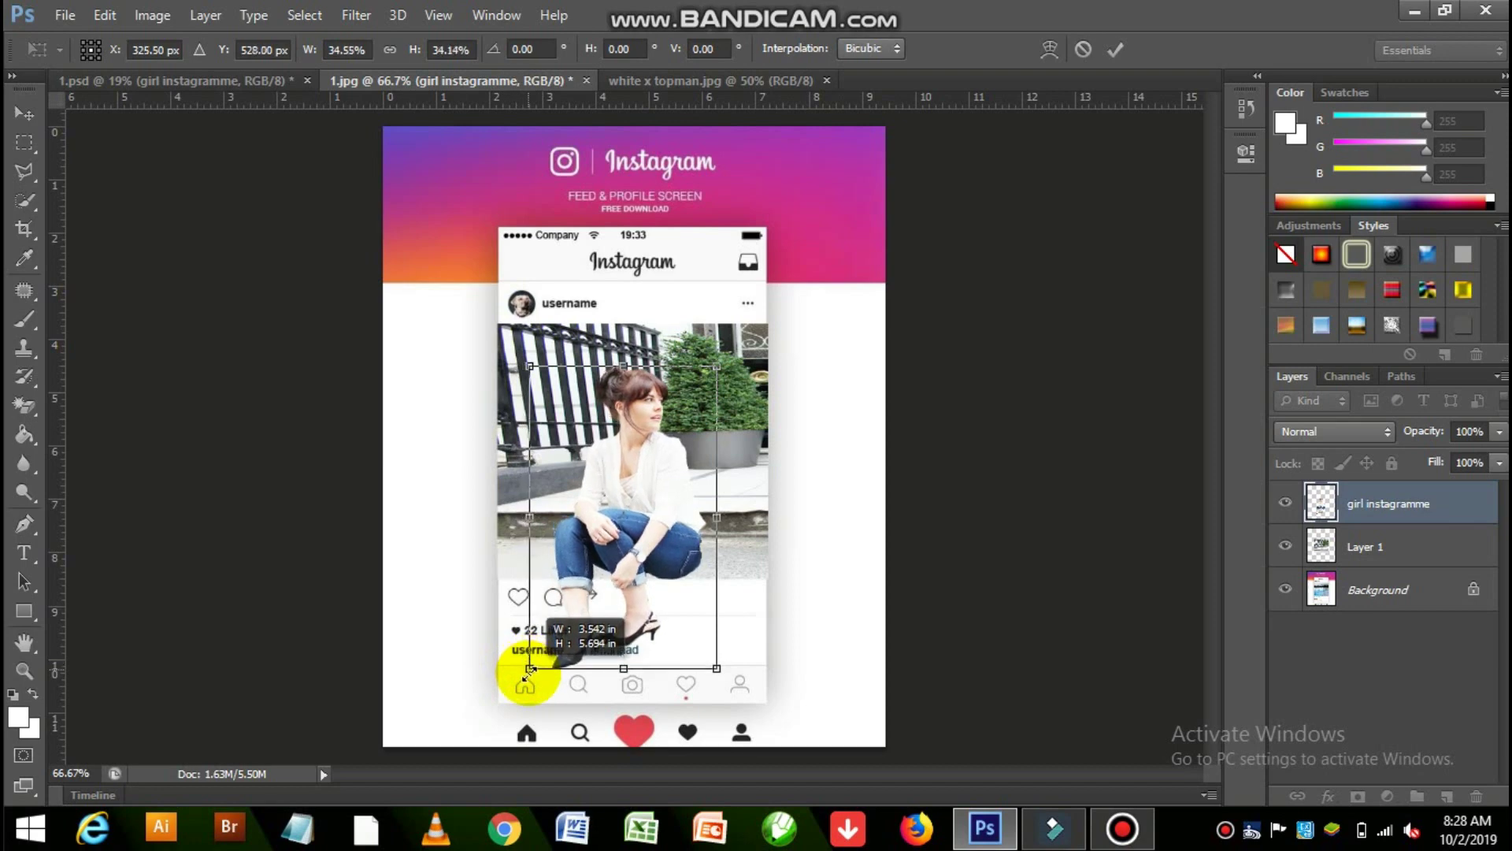
Fine-tune the woman's size and position so her heels overlap the frame
left_click_drag(722, 358, 770, 281)
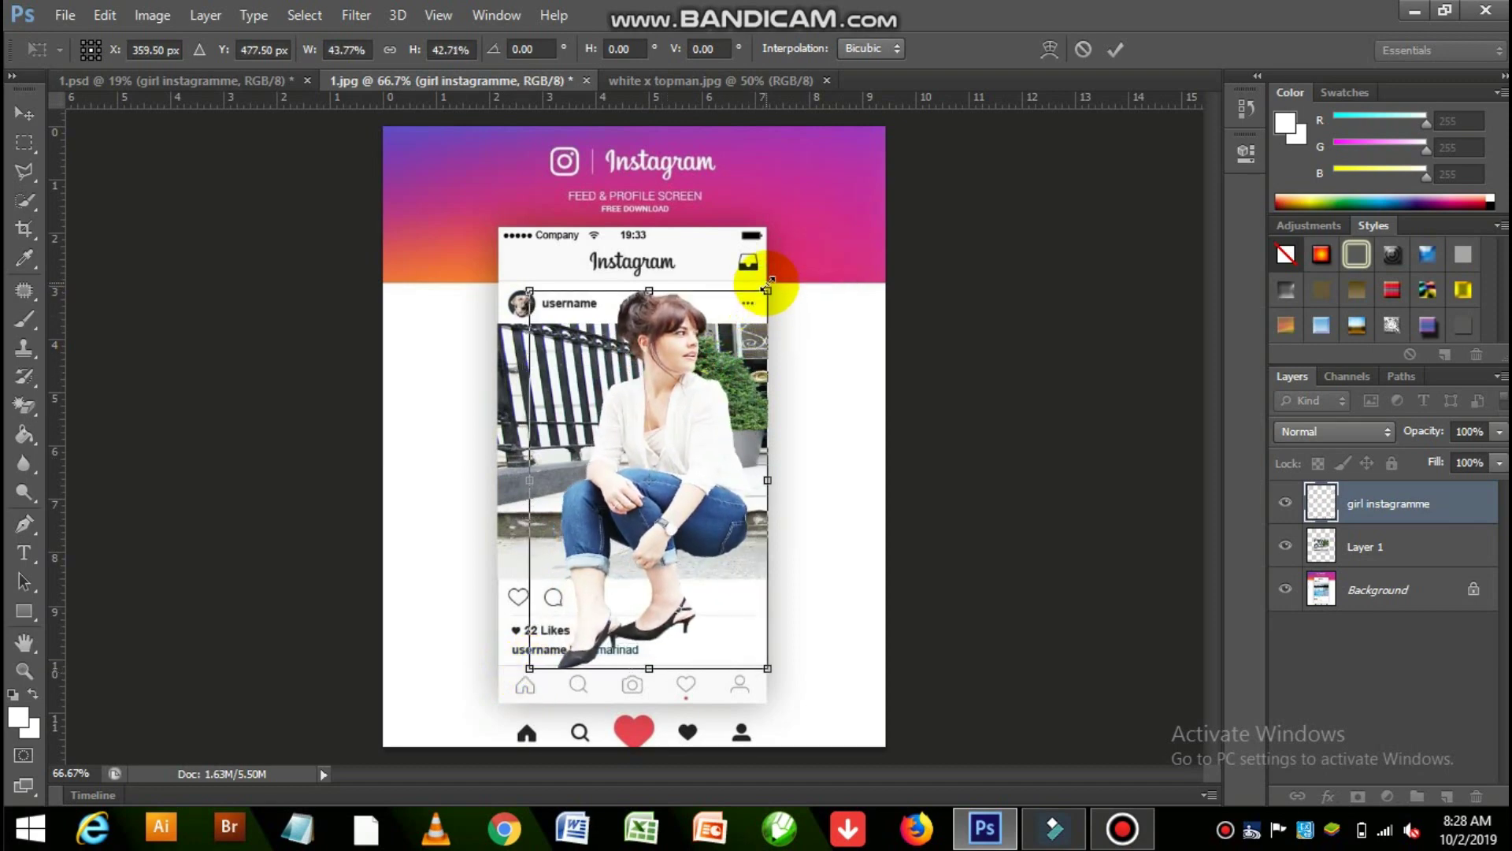
left_click_drag(683, 435, 676, 399)
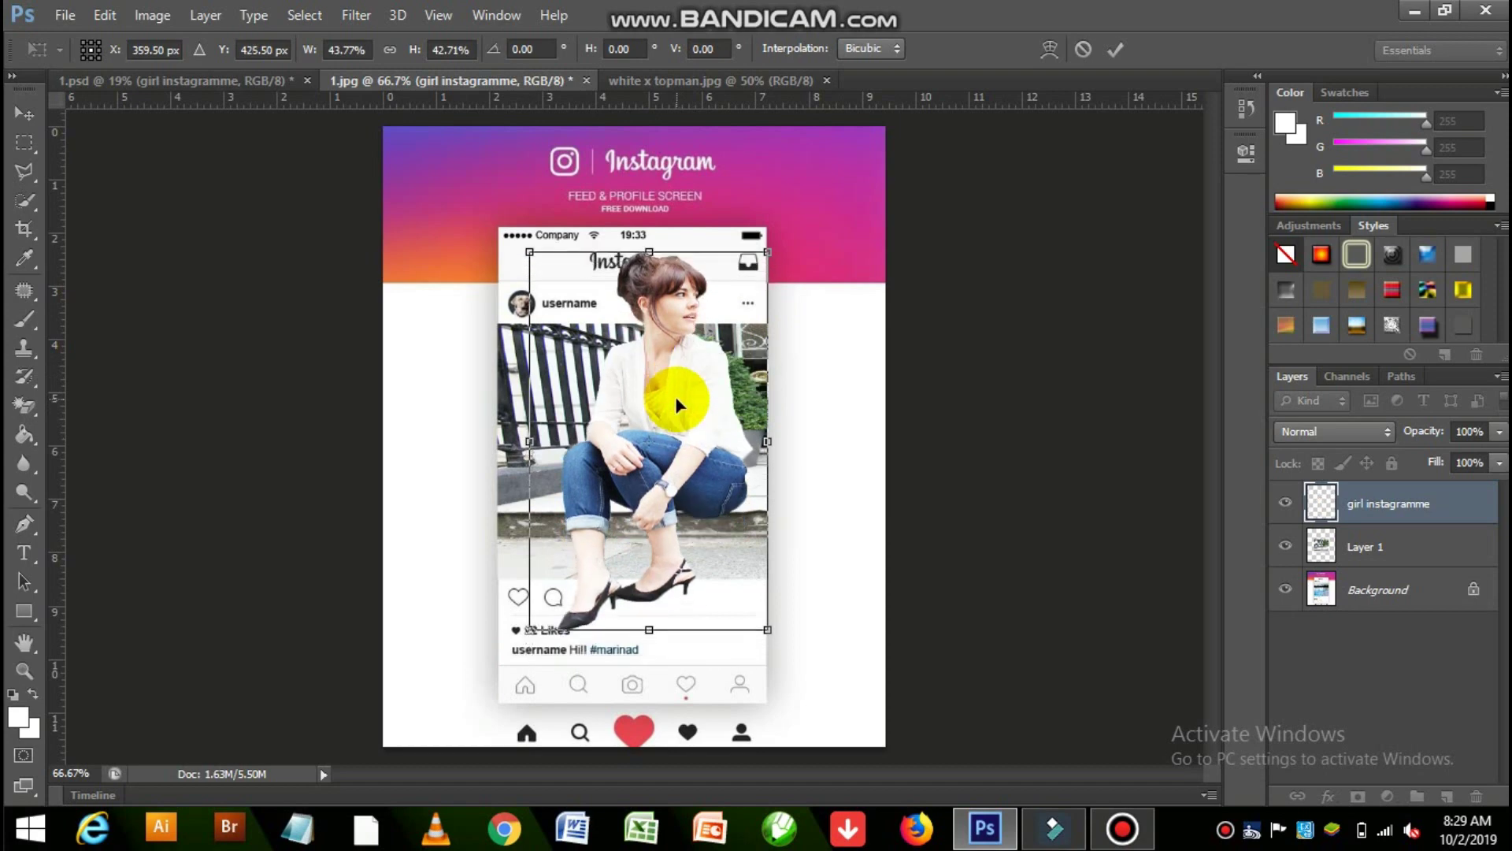
left_click(772, 255)
left_click_drag(769, 254, 758, 274)
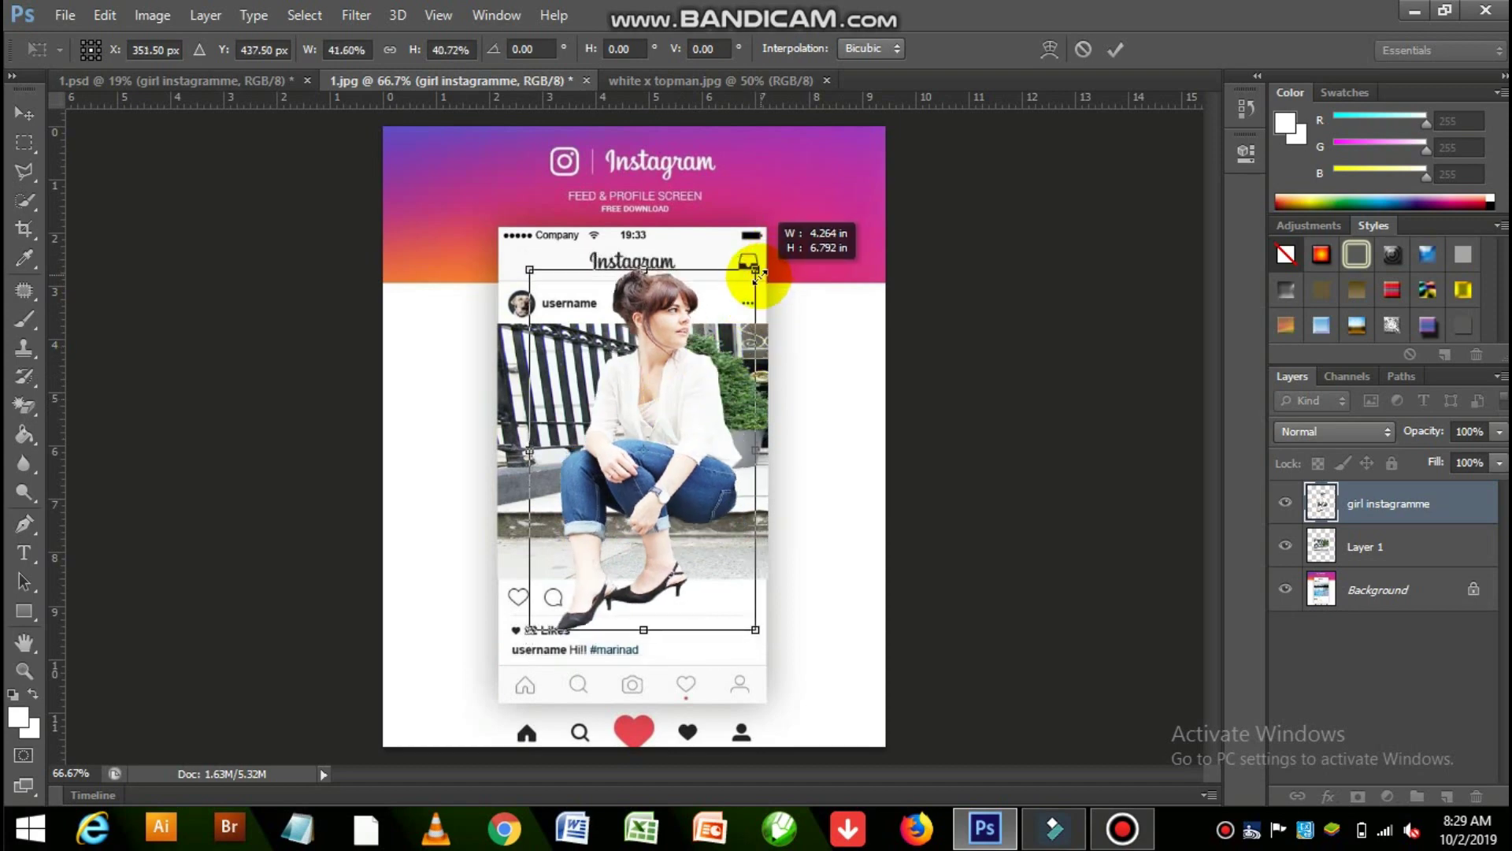
key("Return")
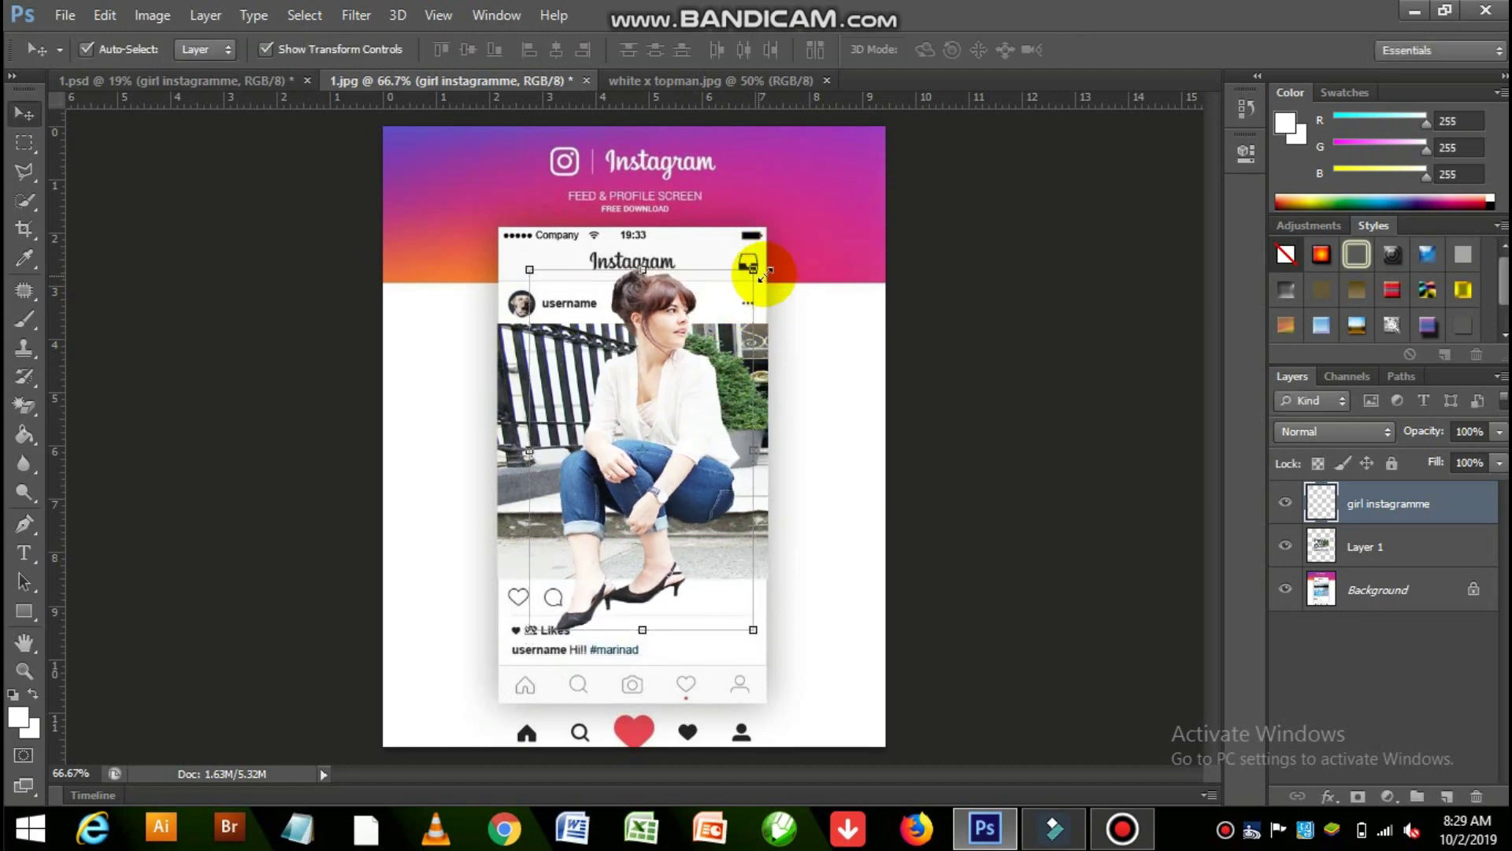
left_click(1048, 356)
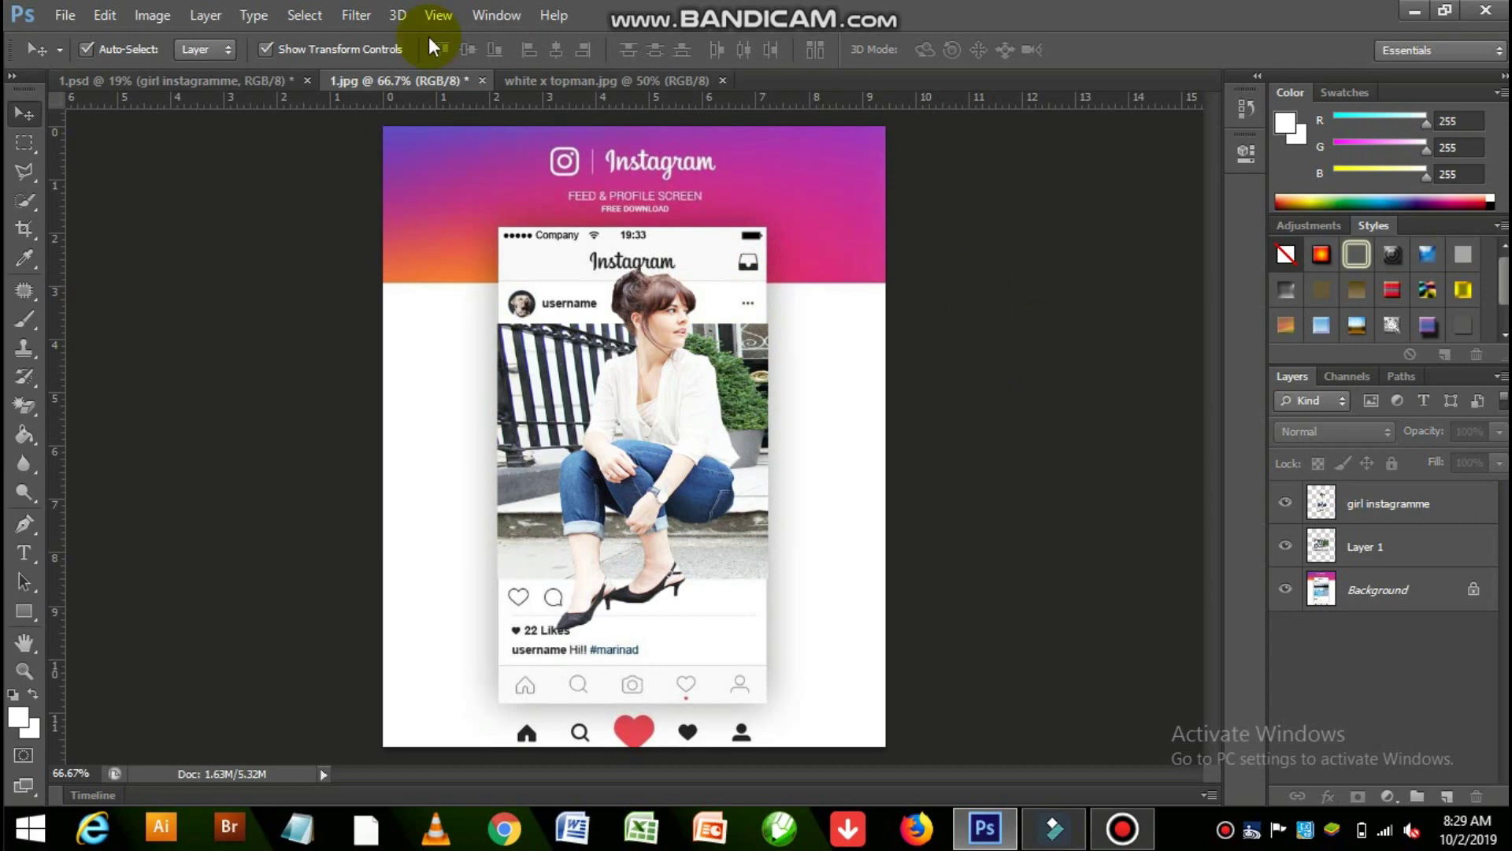
Close 1.jpg without saving and close white x topman.jpg
left_click(482, 81)
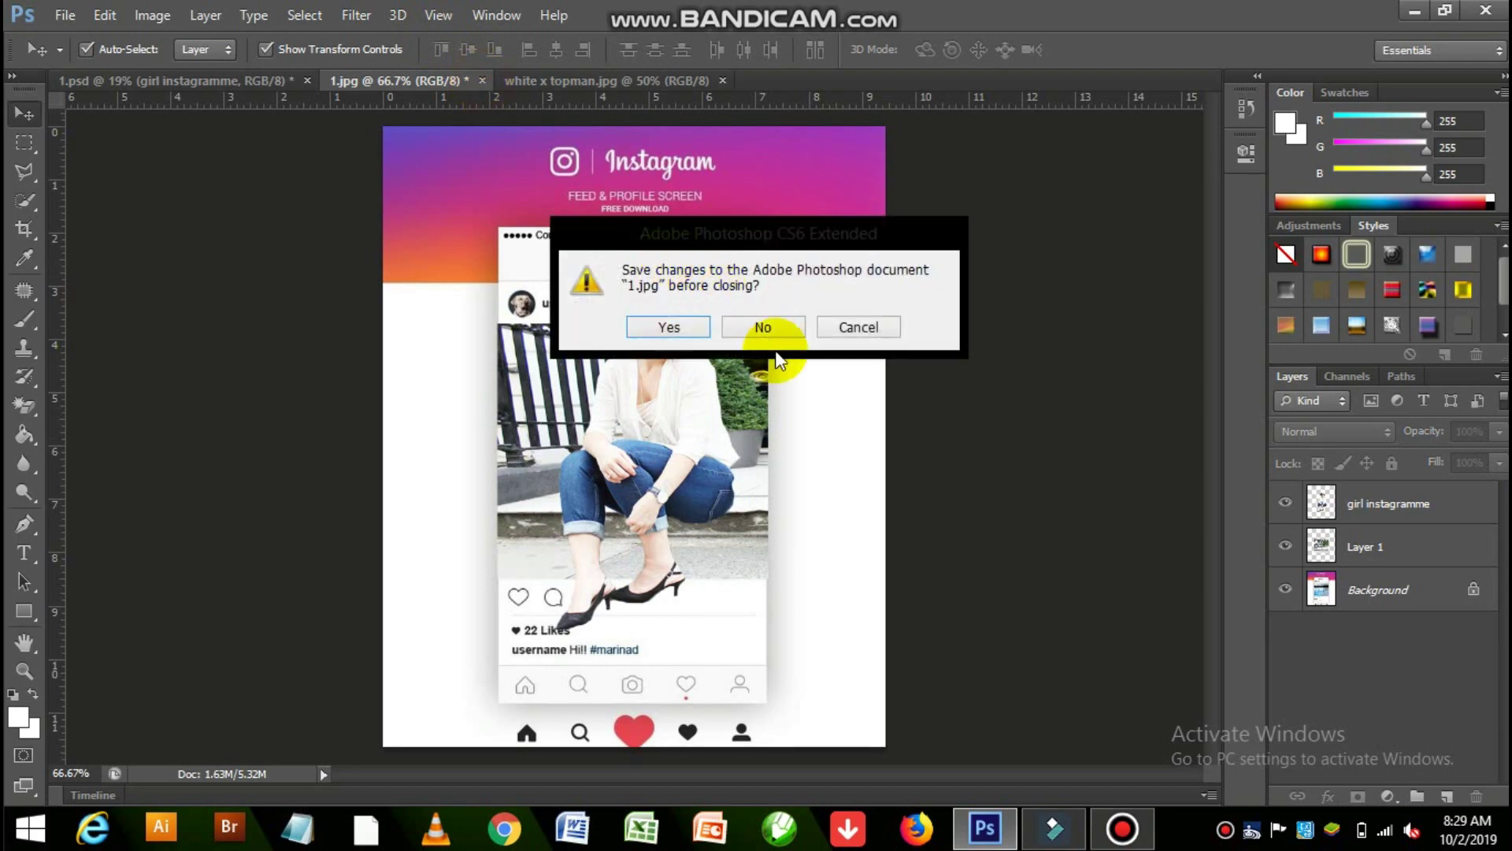
left_click(763, 326)
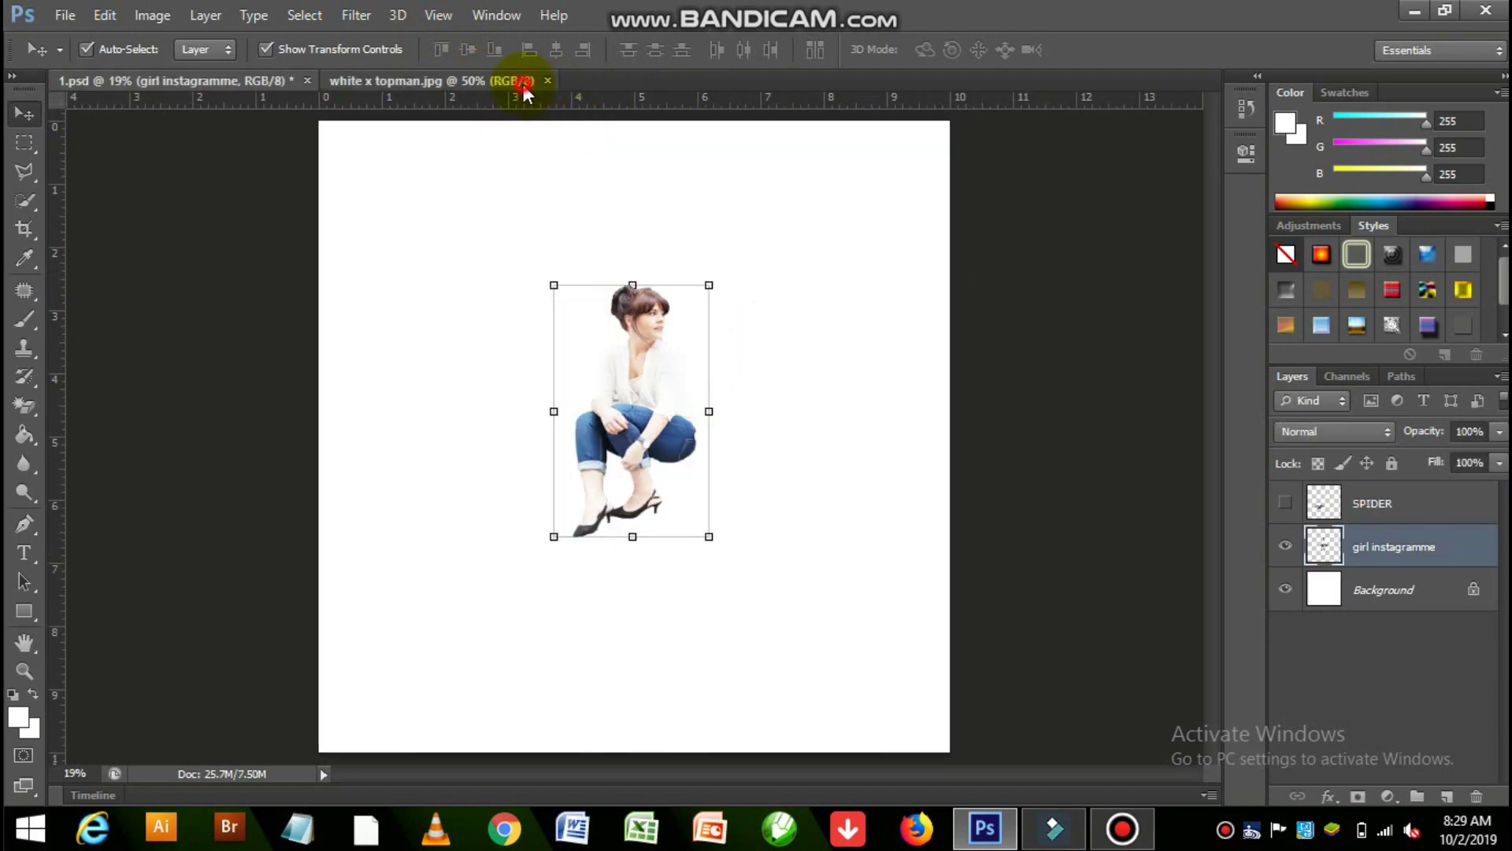
left_click(522, 83)
left_click(546, 82)
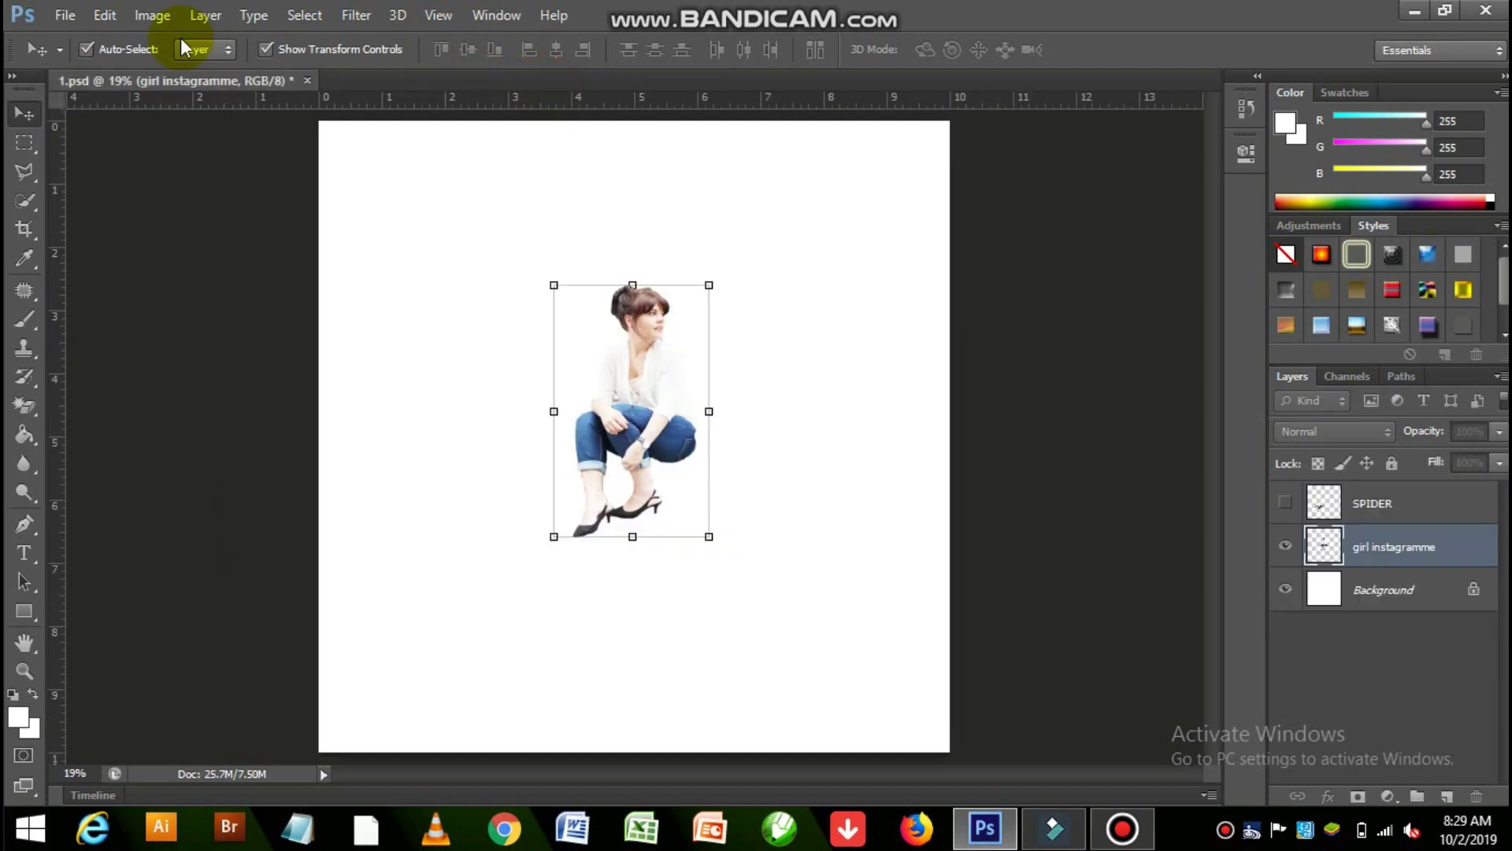
Open 2.jpg, 3.jpg and 7.png from the Desktop spider folder
left_click(65, 17)
left_click(73, 60)
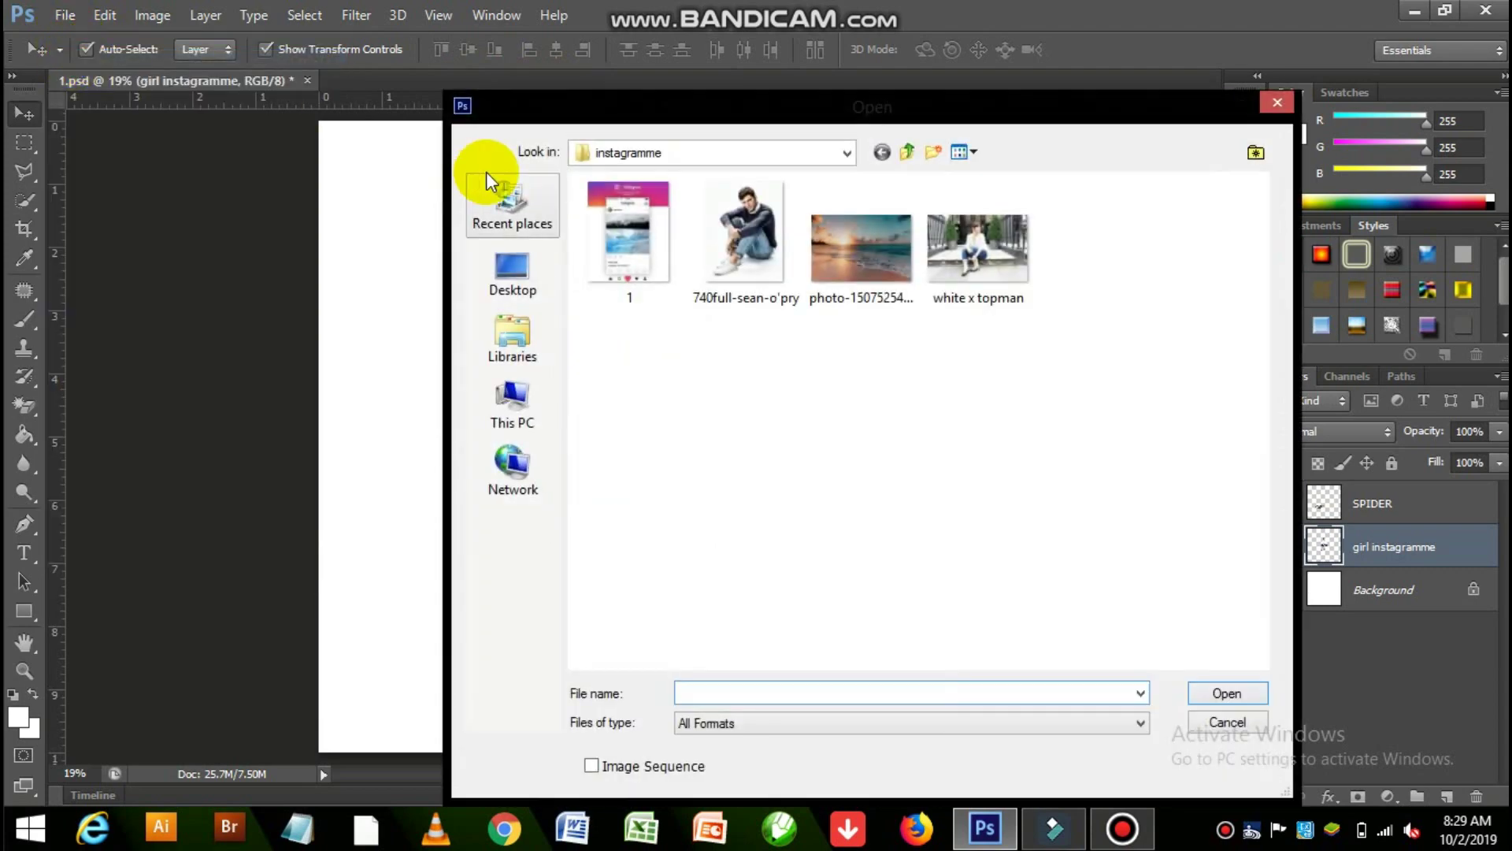
left_click(910, 152)
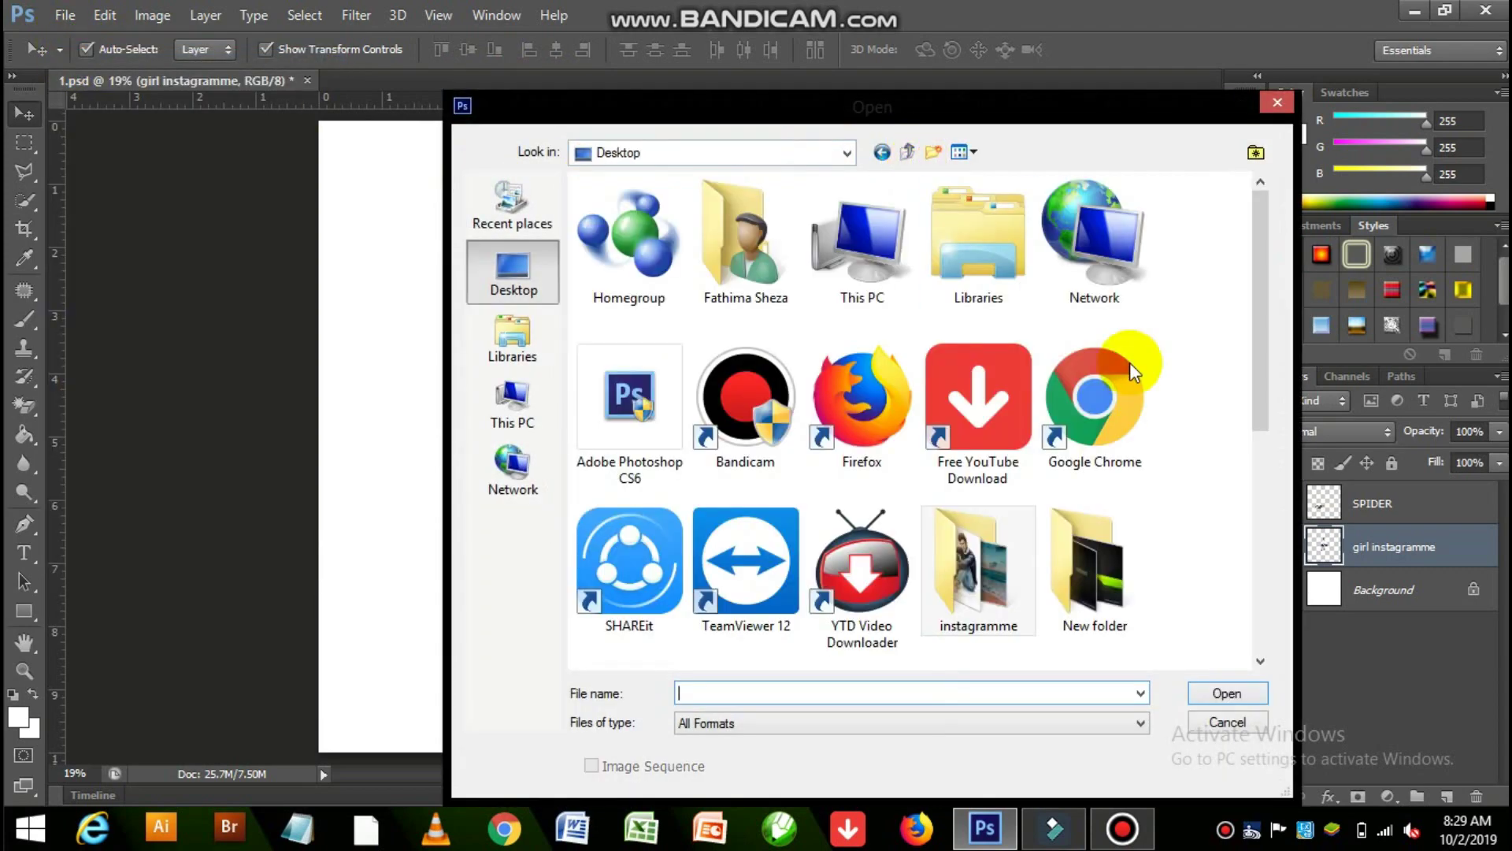
left_click_drag(1255, 347, 1256, 470)
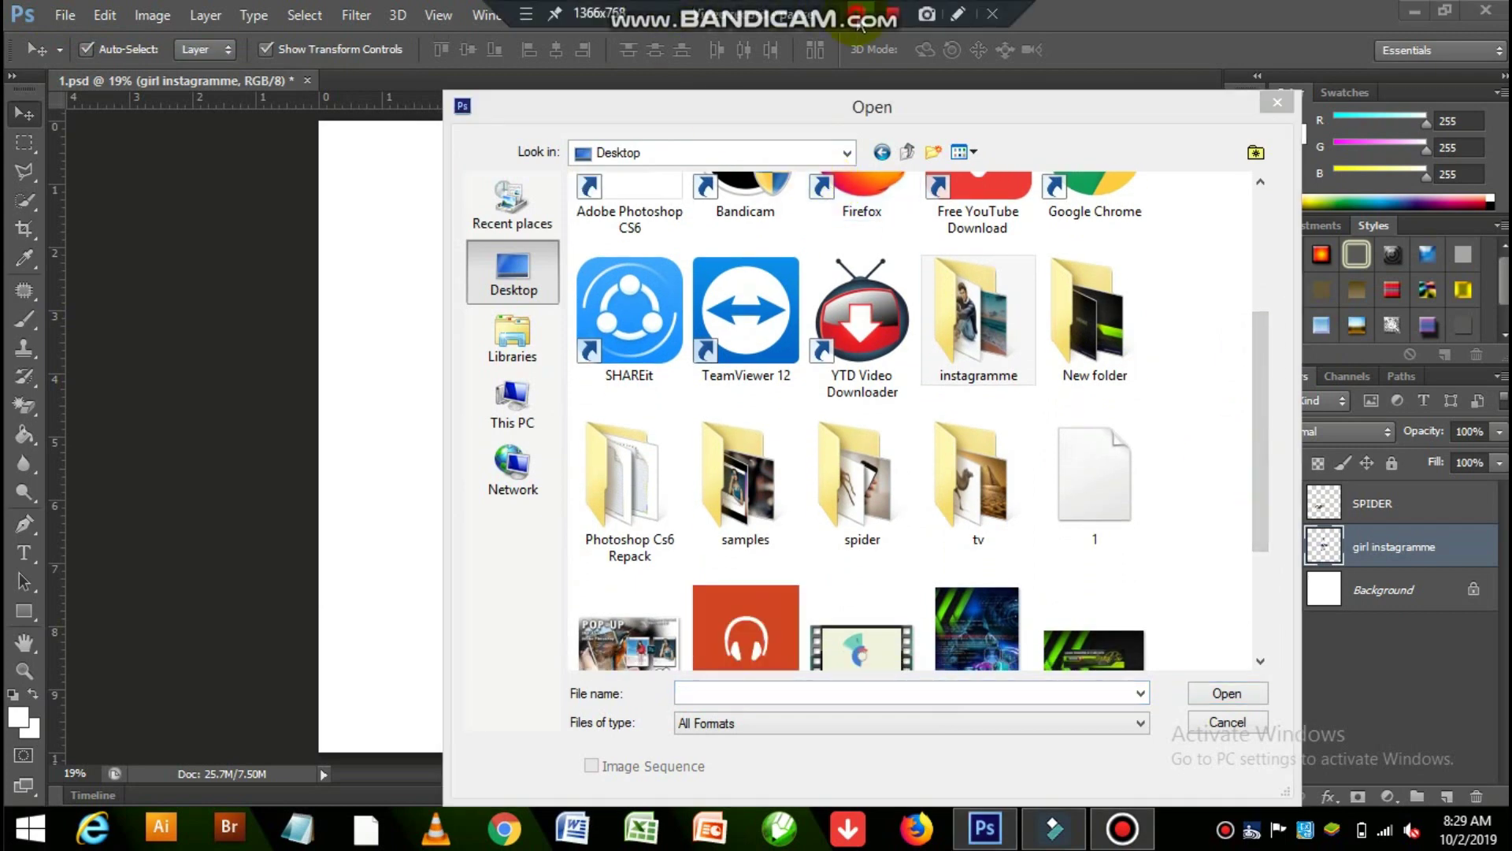
scroll(862, 472, "up", 1)
left_click(861, 618)
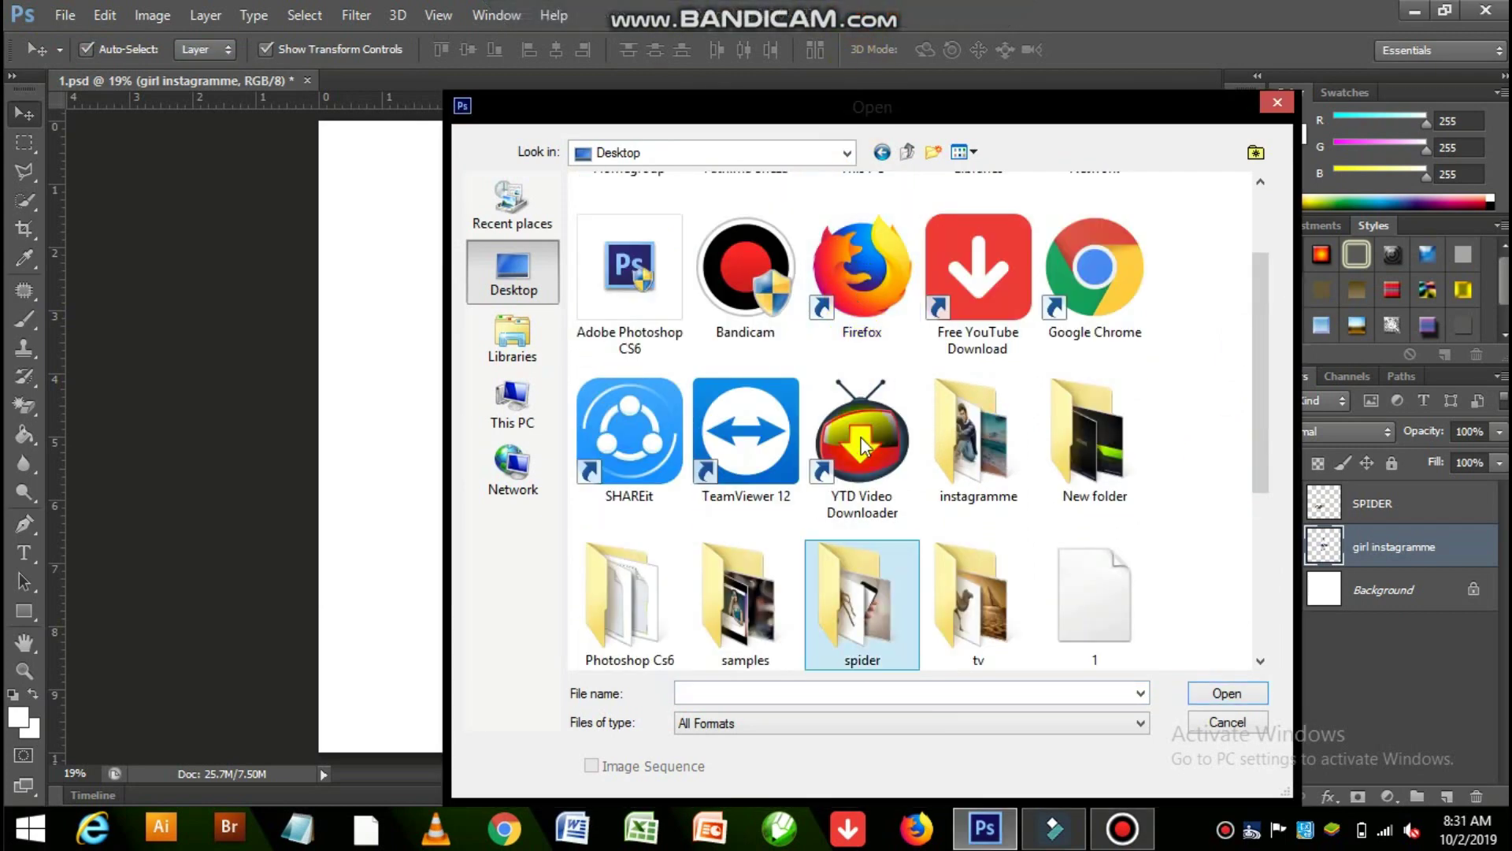
double_click(861, 617)
left_click_drag(900, 381, 641, 238)
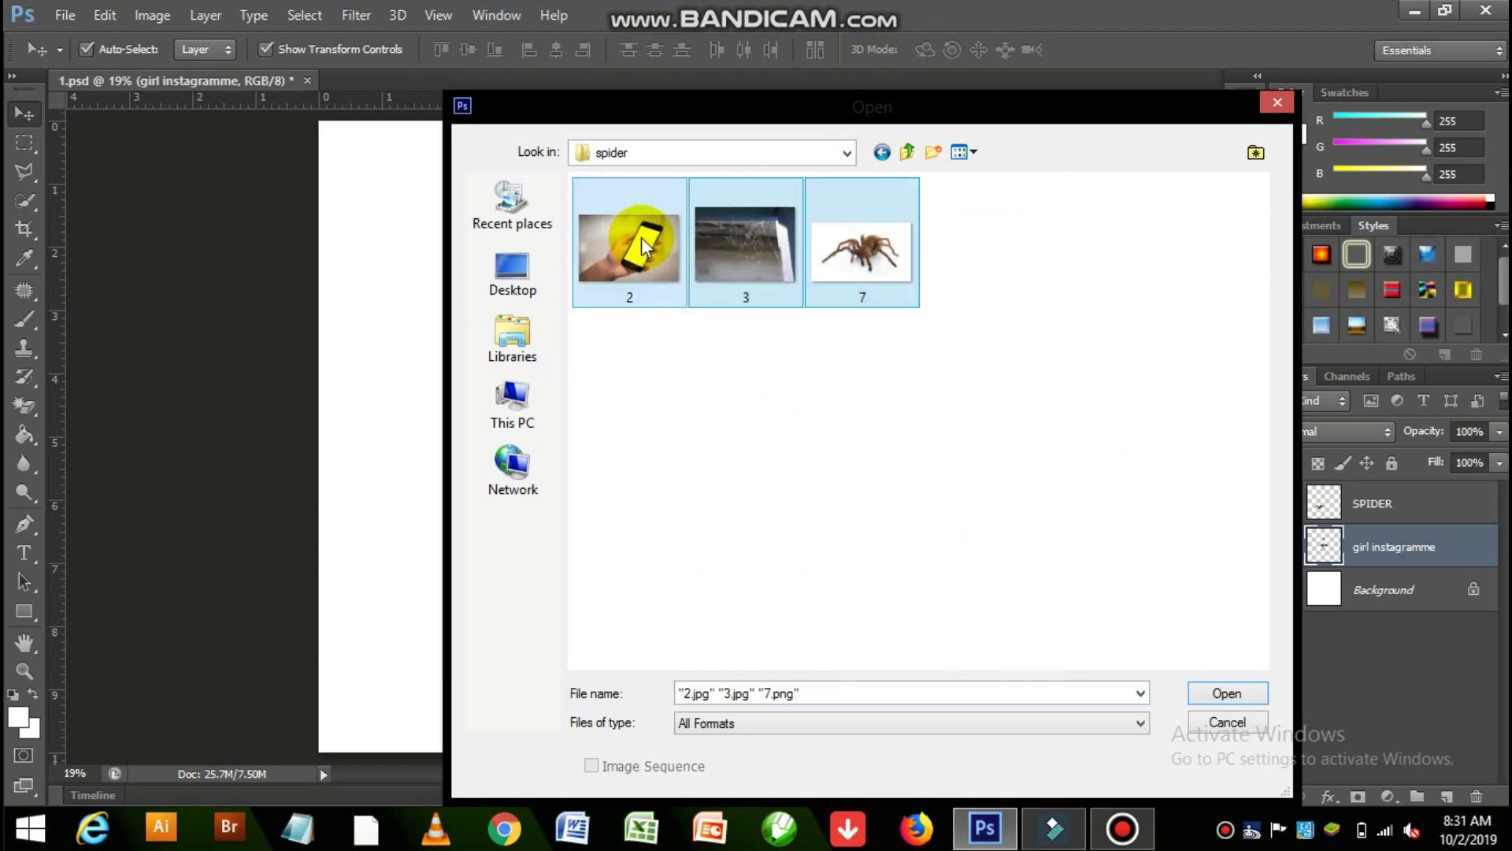
left_click(1203, 693)
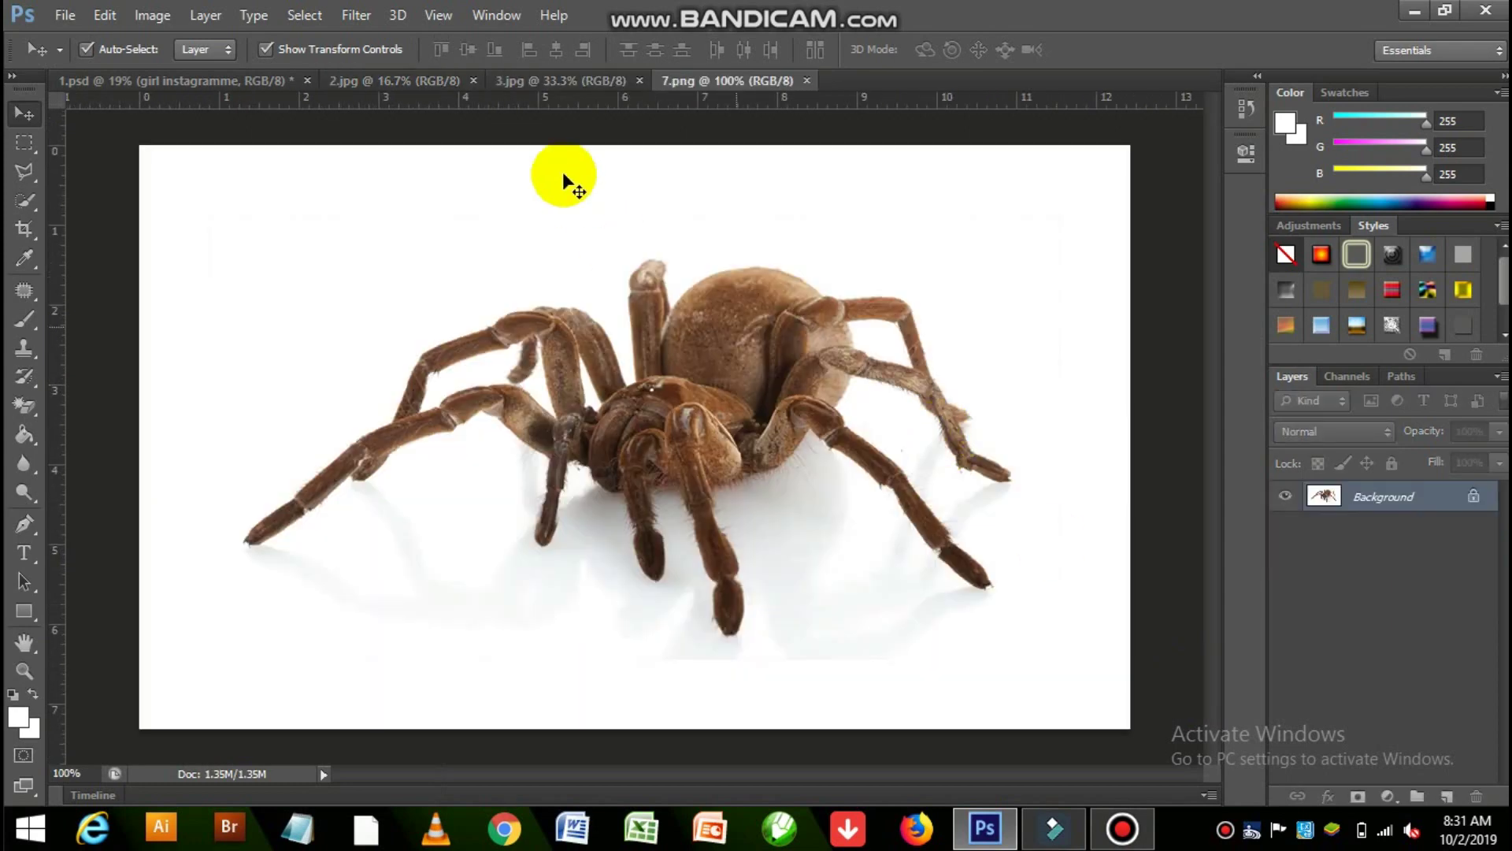
Marquee the central cobweb in 3.jpg and drag it into 2.jpg
left_click(413, 87)
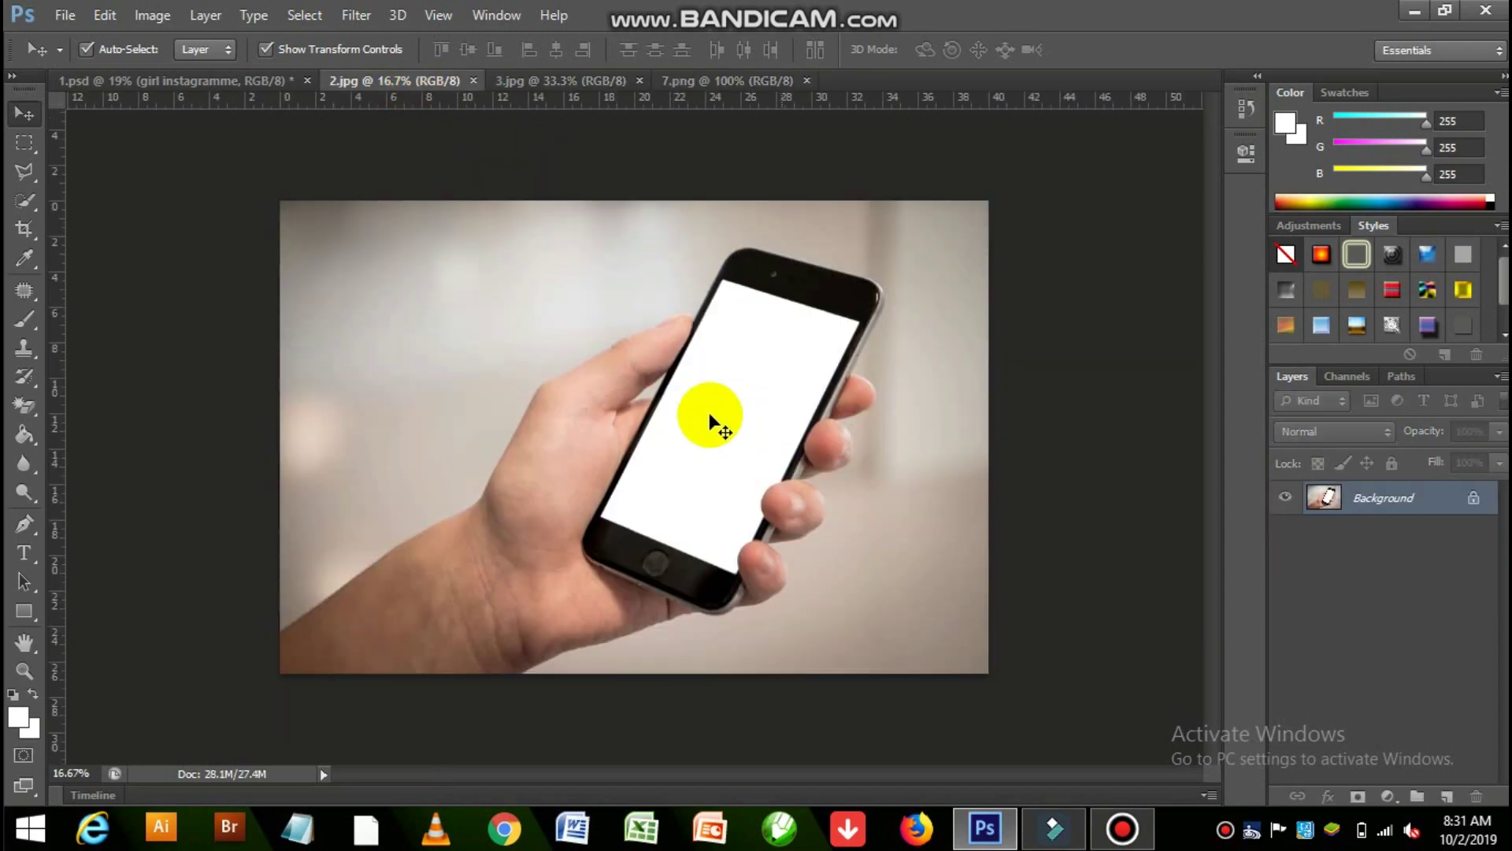
left_click(584, 78)
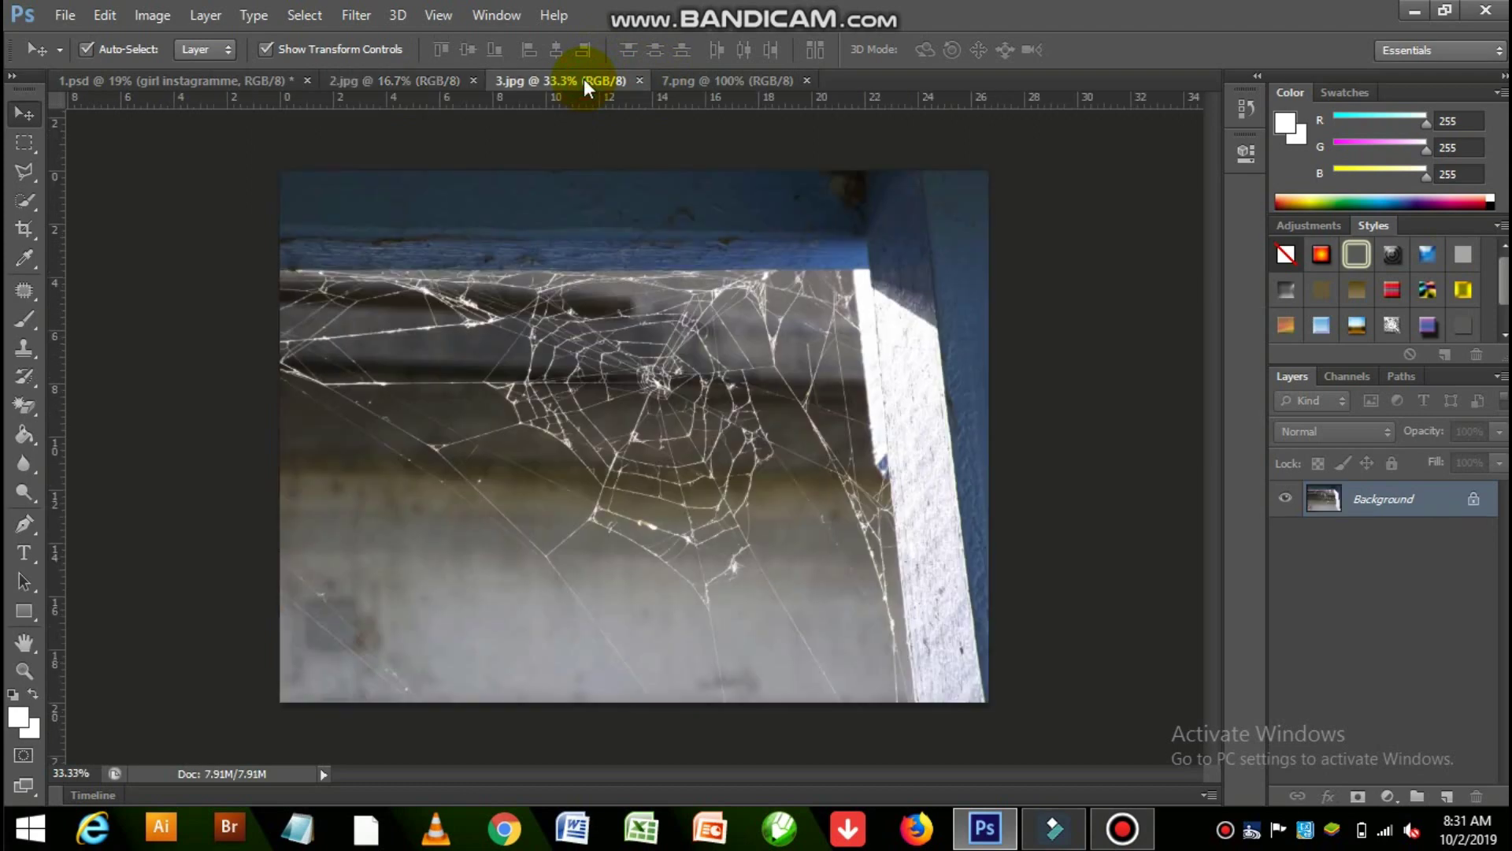
left_click(22, 143)
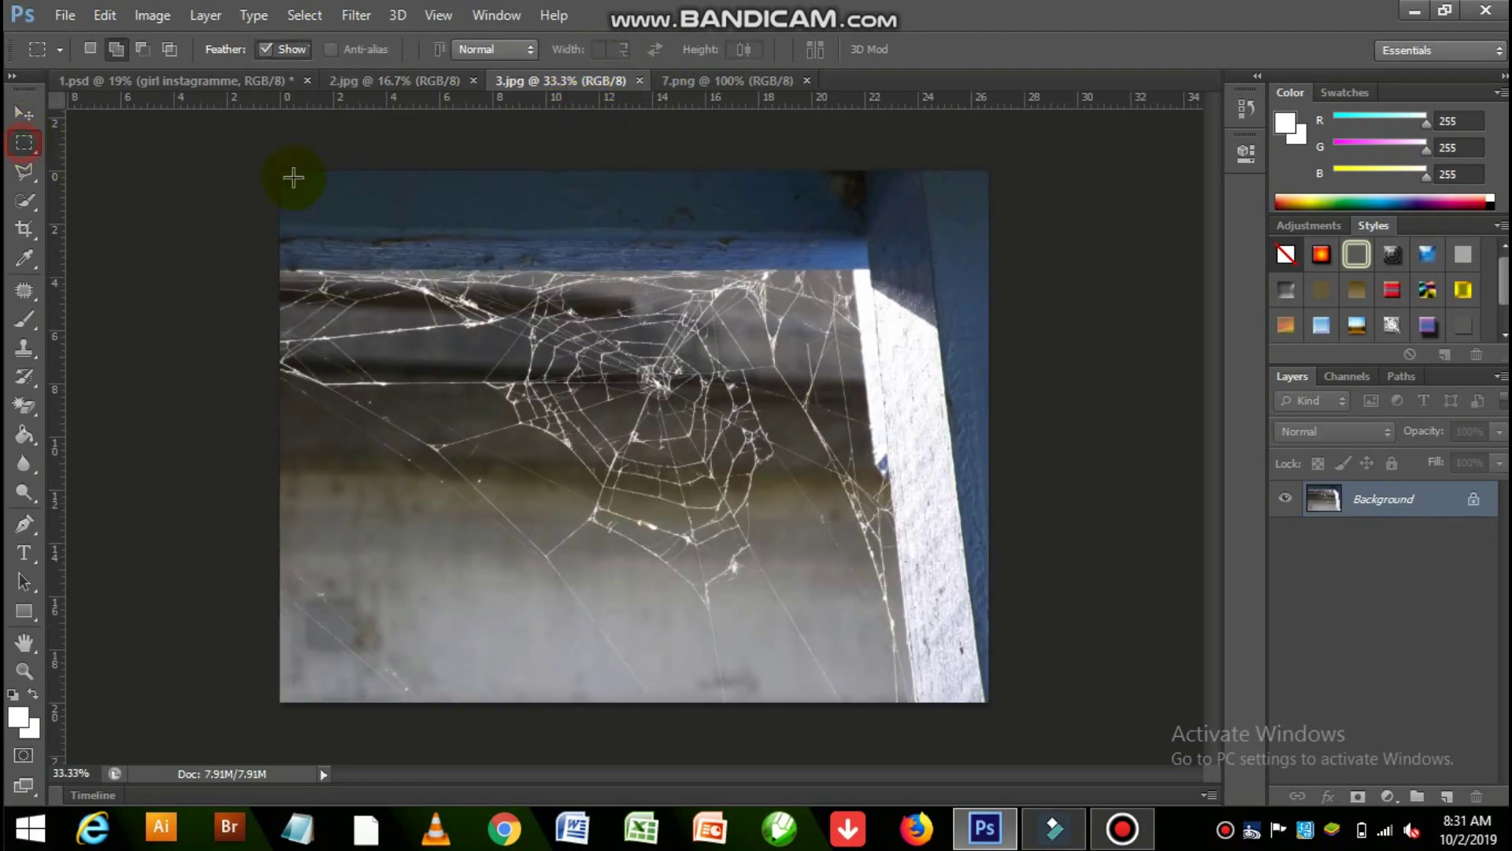
mouse_move(522, 276)
left_mouse_down()
mouse_move(699, 607)
mouse_move(783, 660)
left_mouse_up()
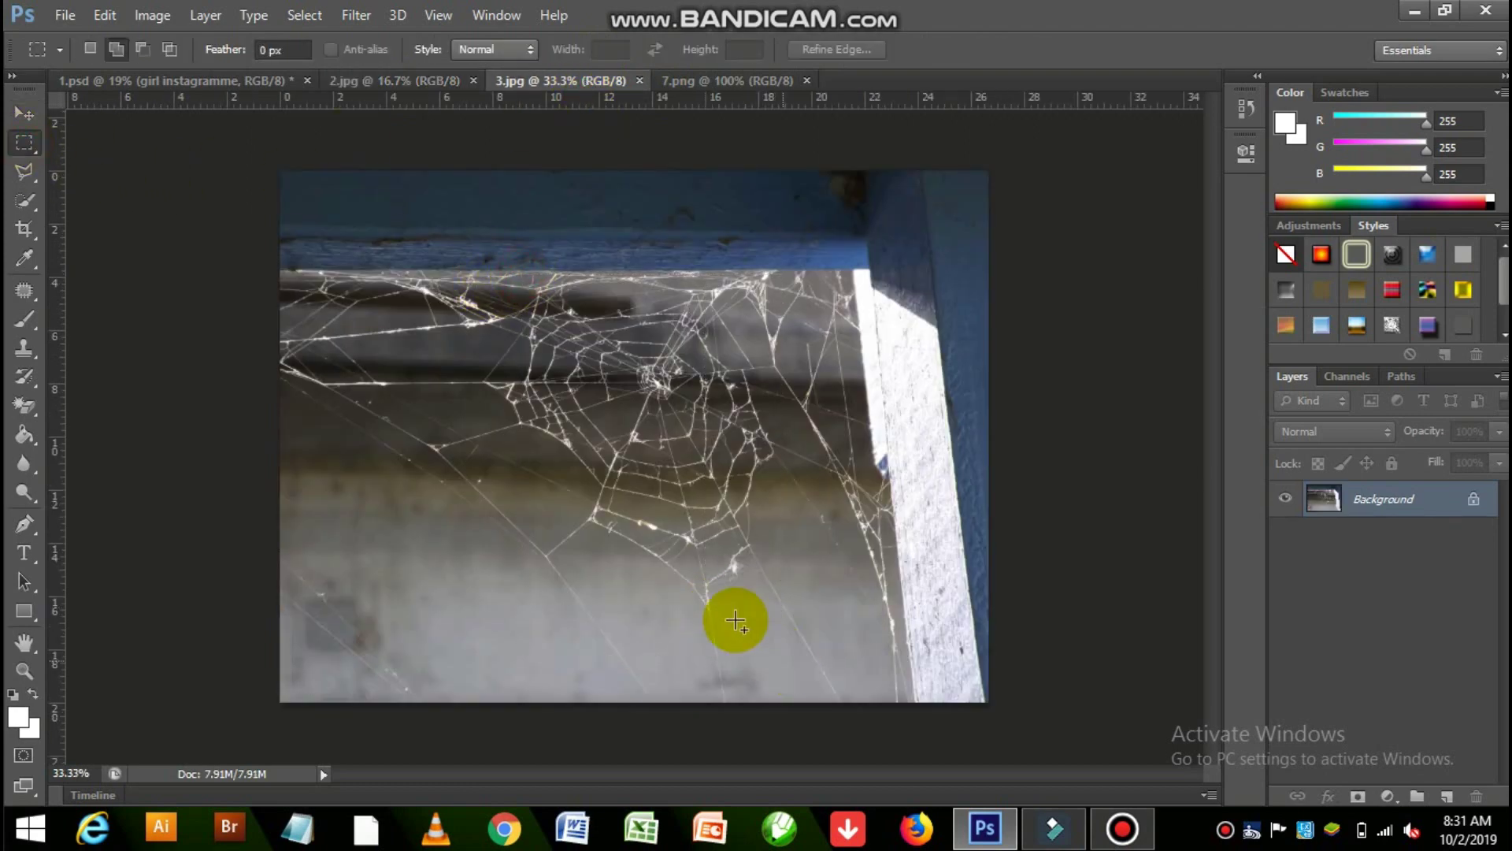
left_click(33, 124)
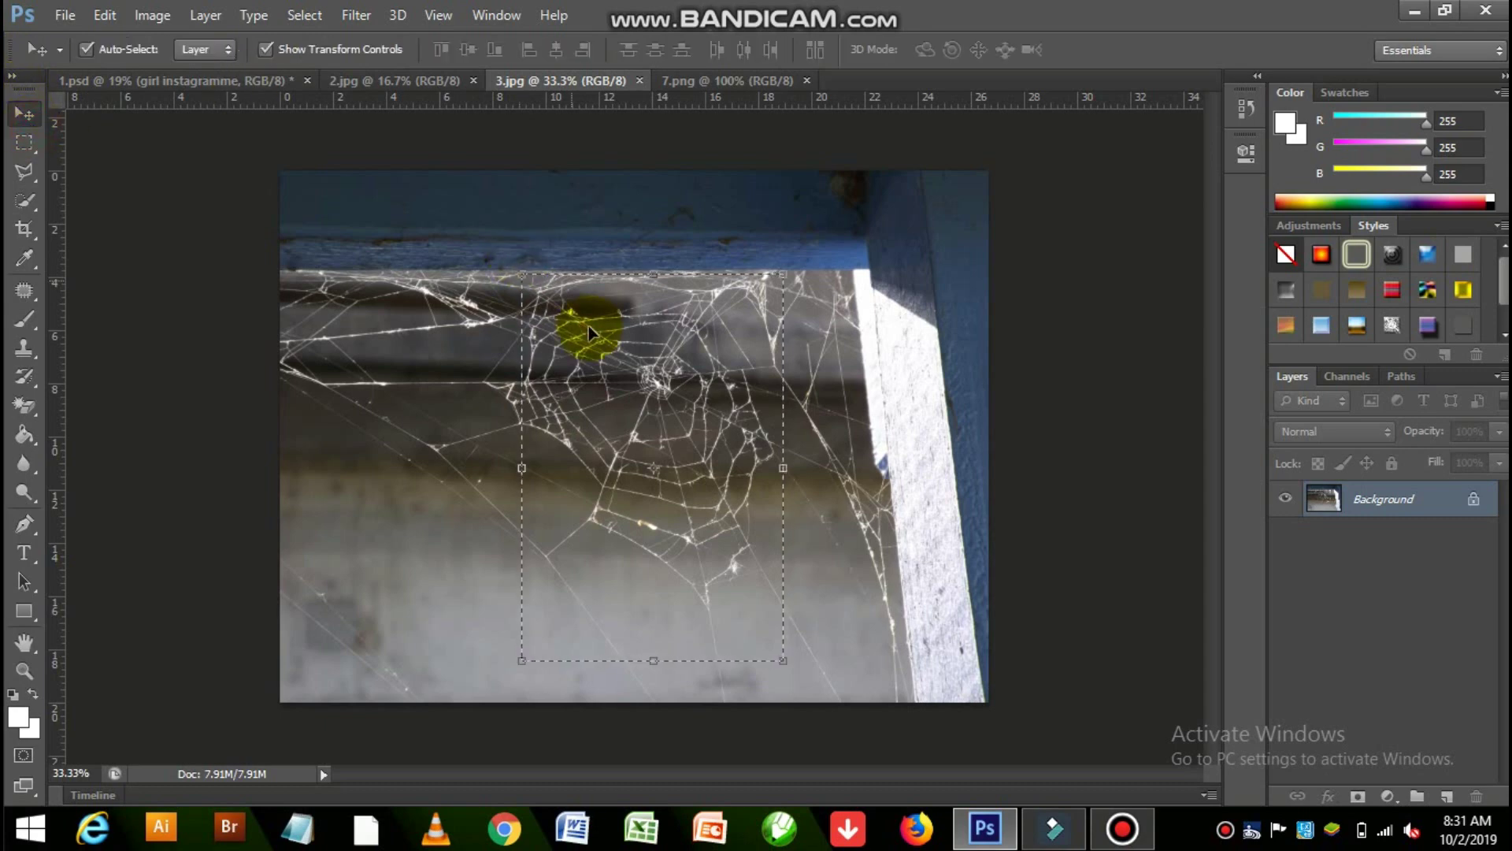
mouse_move(590, 329)
left_mouse_down()
mouse_move(410, 93)
mouse_move(658, 307)
left_mouse_up()
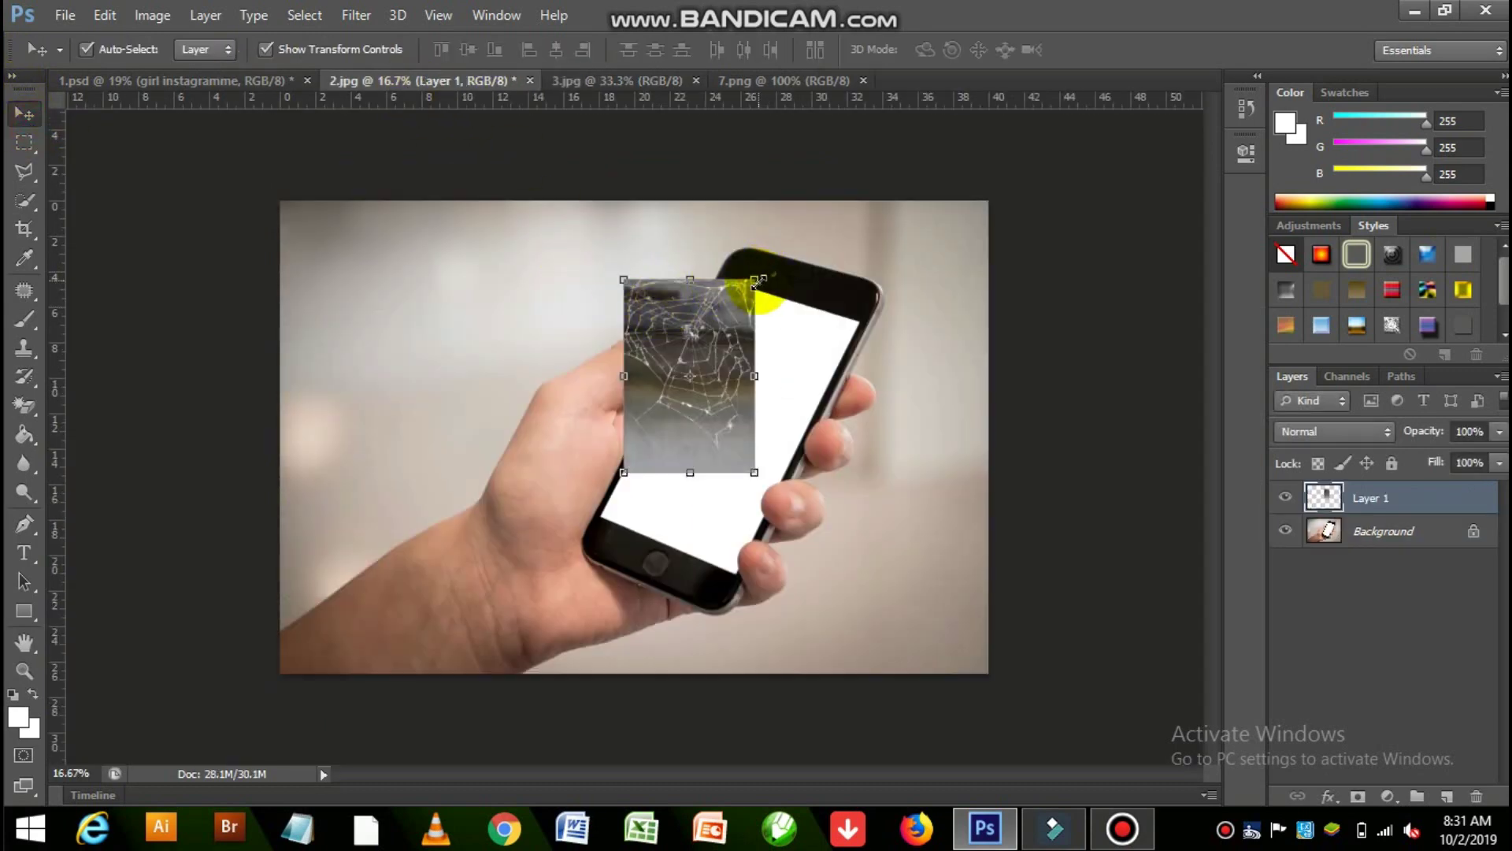
Distort the cobweb's four corners onto the phone screen and apply
left_click_drag(756, 281, 860, 322)
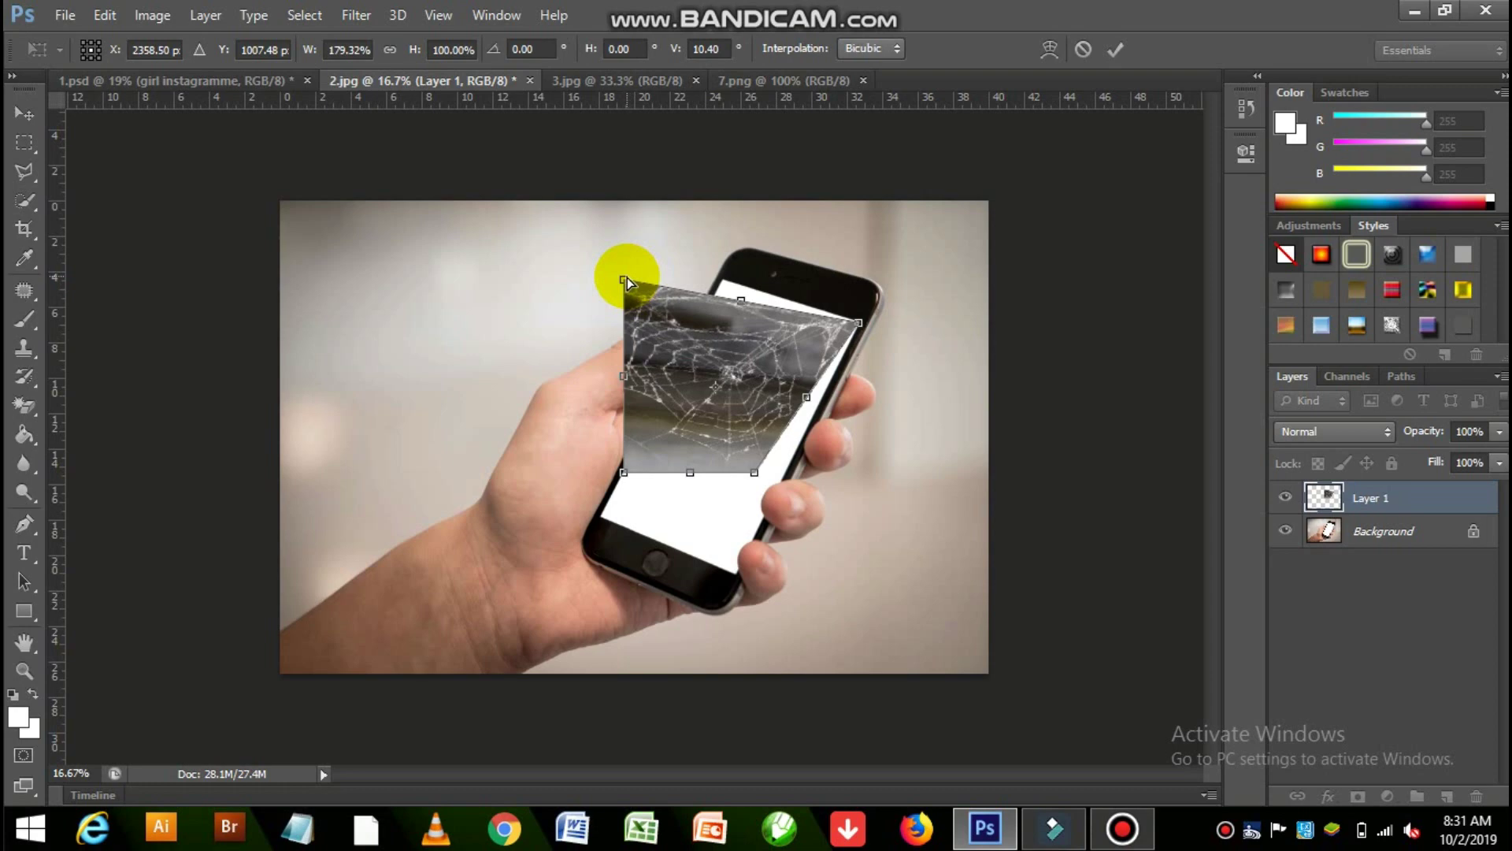
left_click_drag(641, 277, 722, 280)
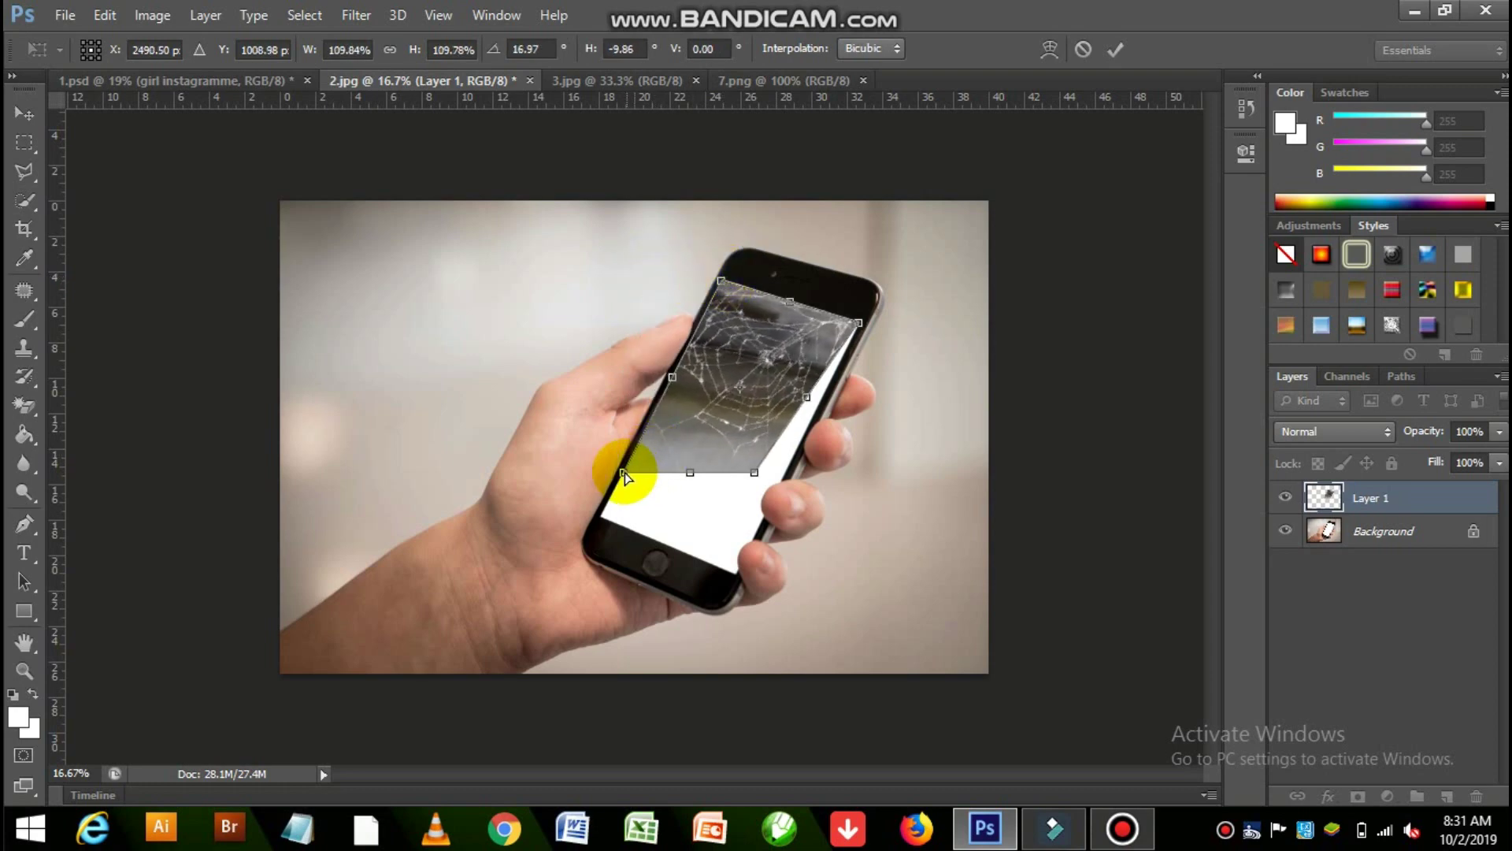
left_click_drag(623, 472, 598, 522)
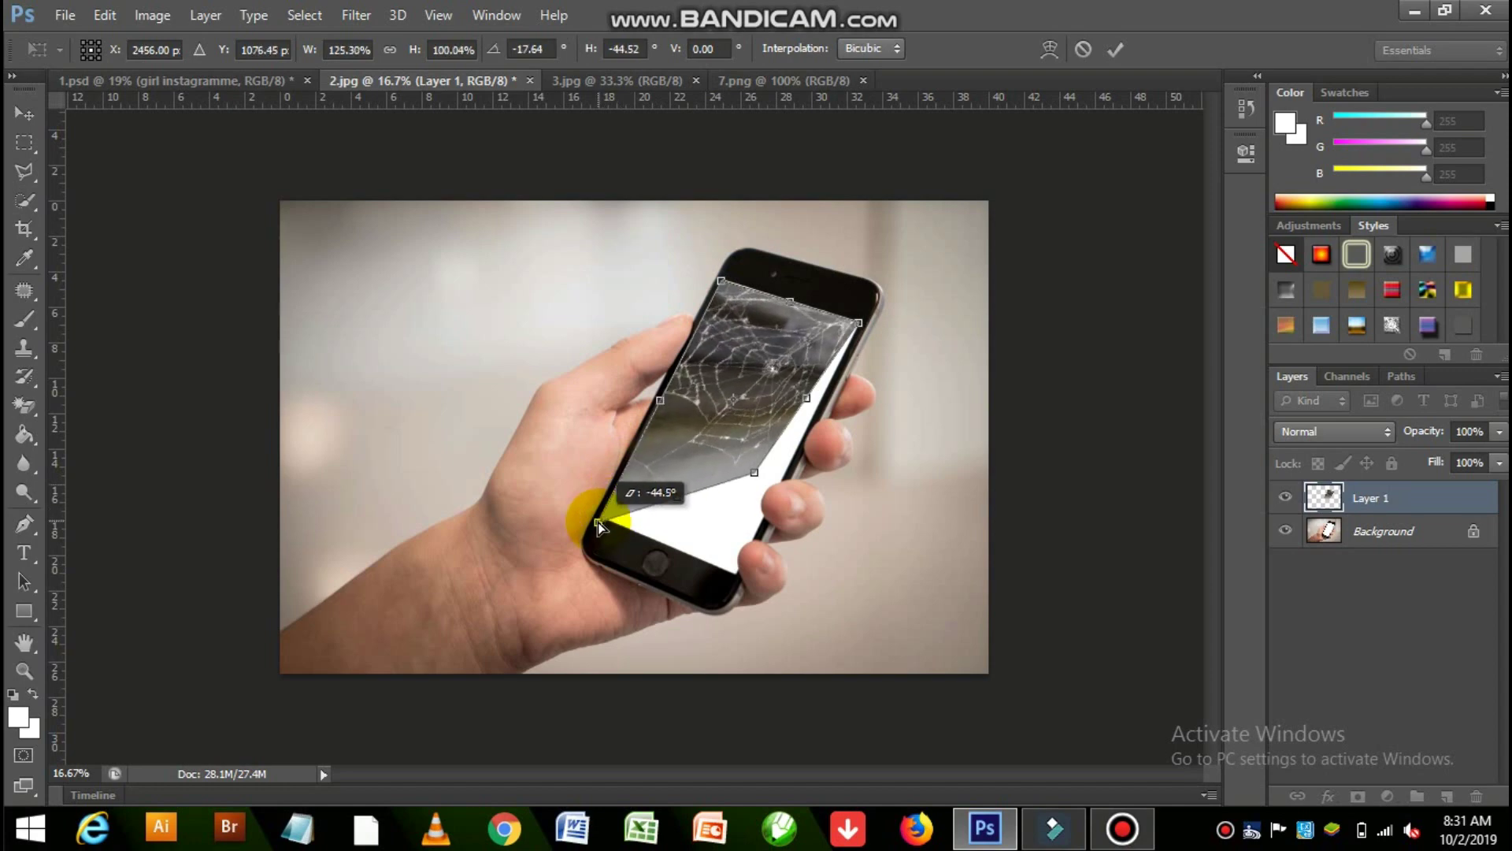
left_click_drag(755, 475, 736, 579)
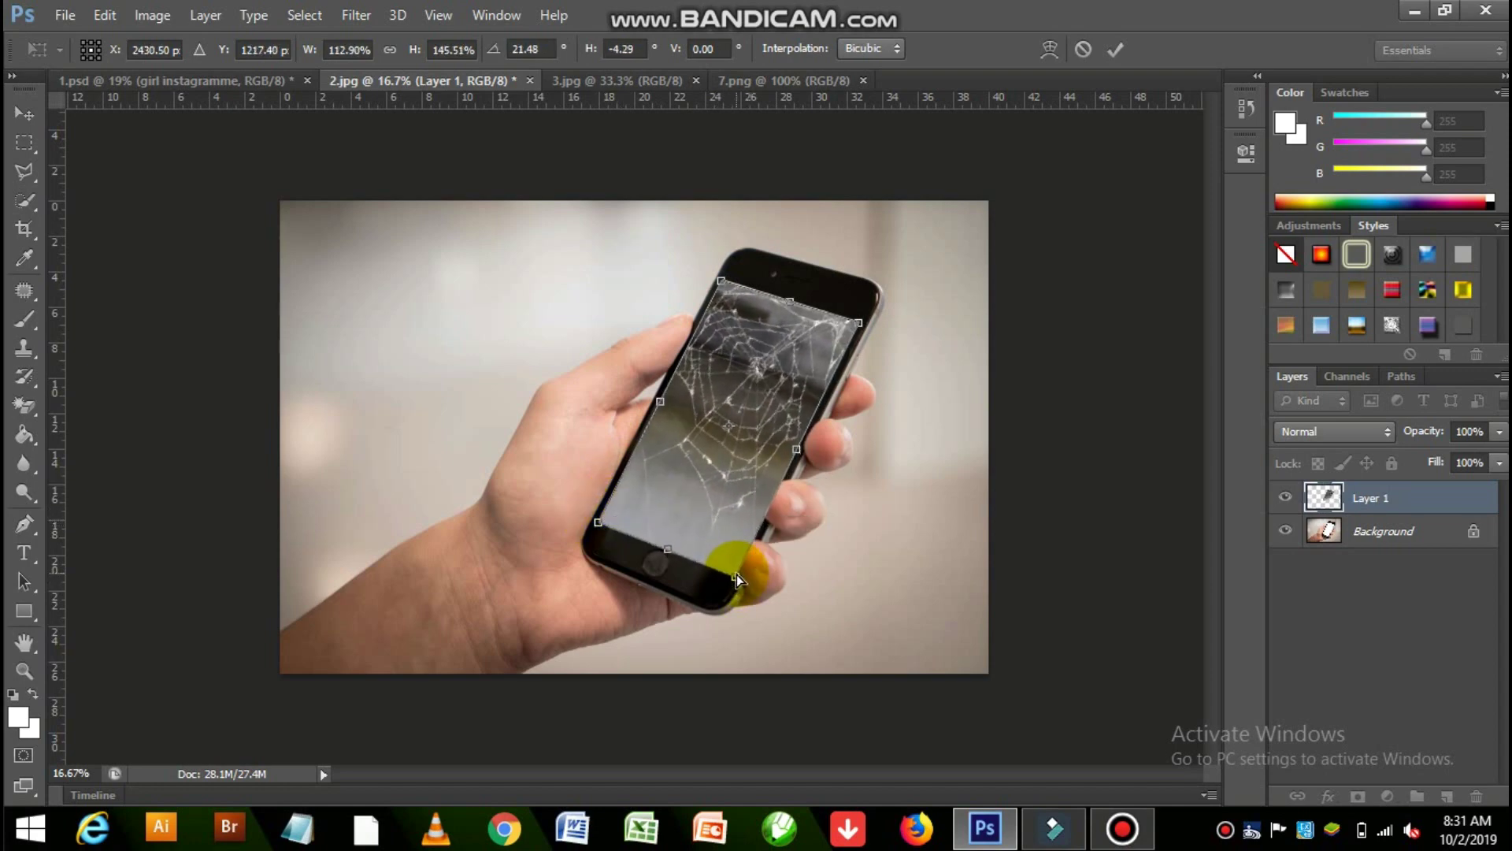
key("Return")
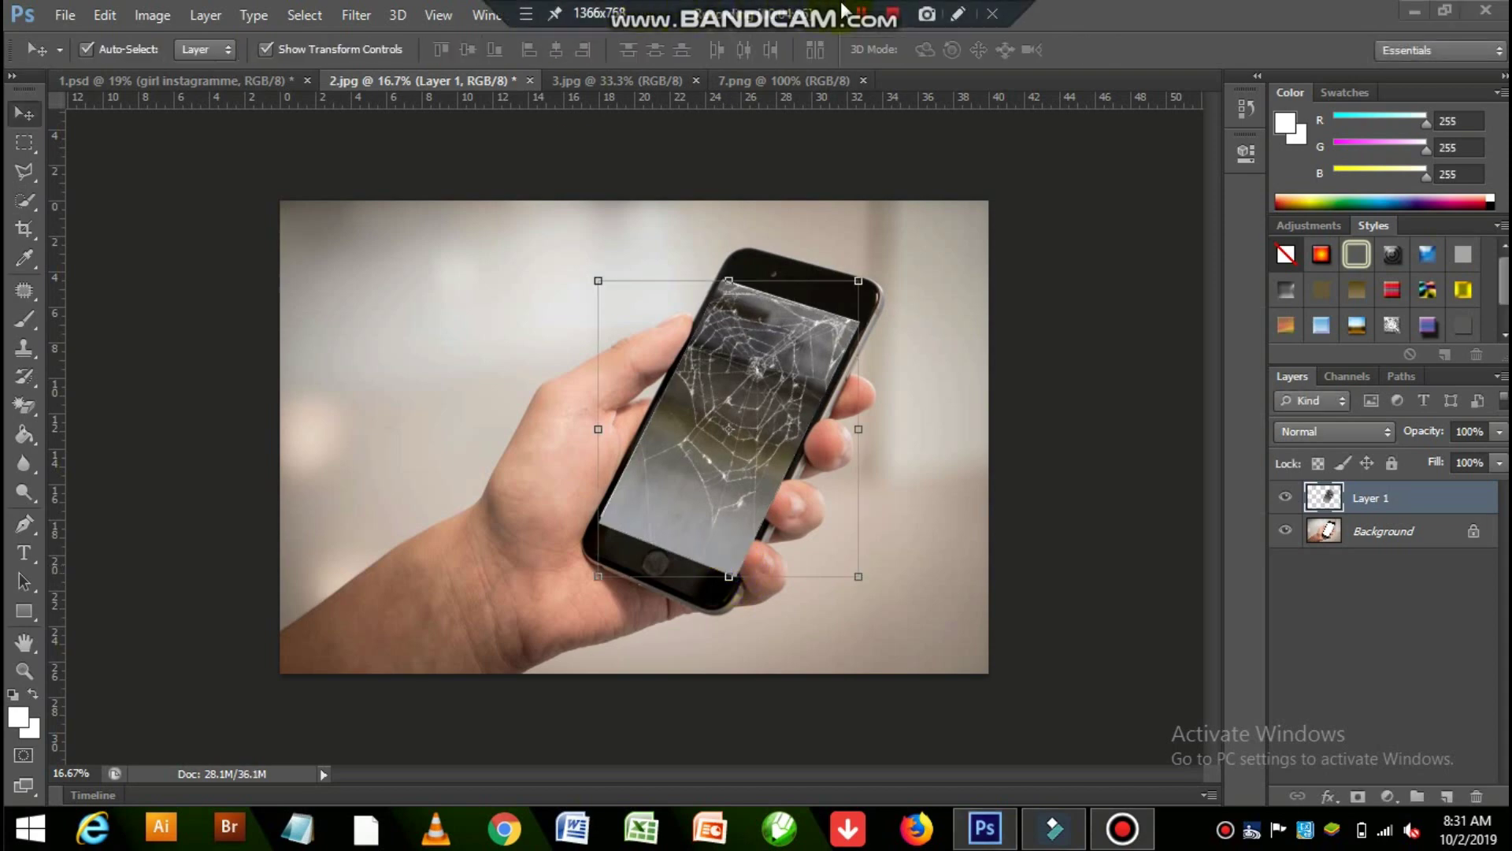
Hide the cobweb layer and Quick Select the phone's white screen on Background
left_click(1285, 497)
left_click(1399, 543)
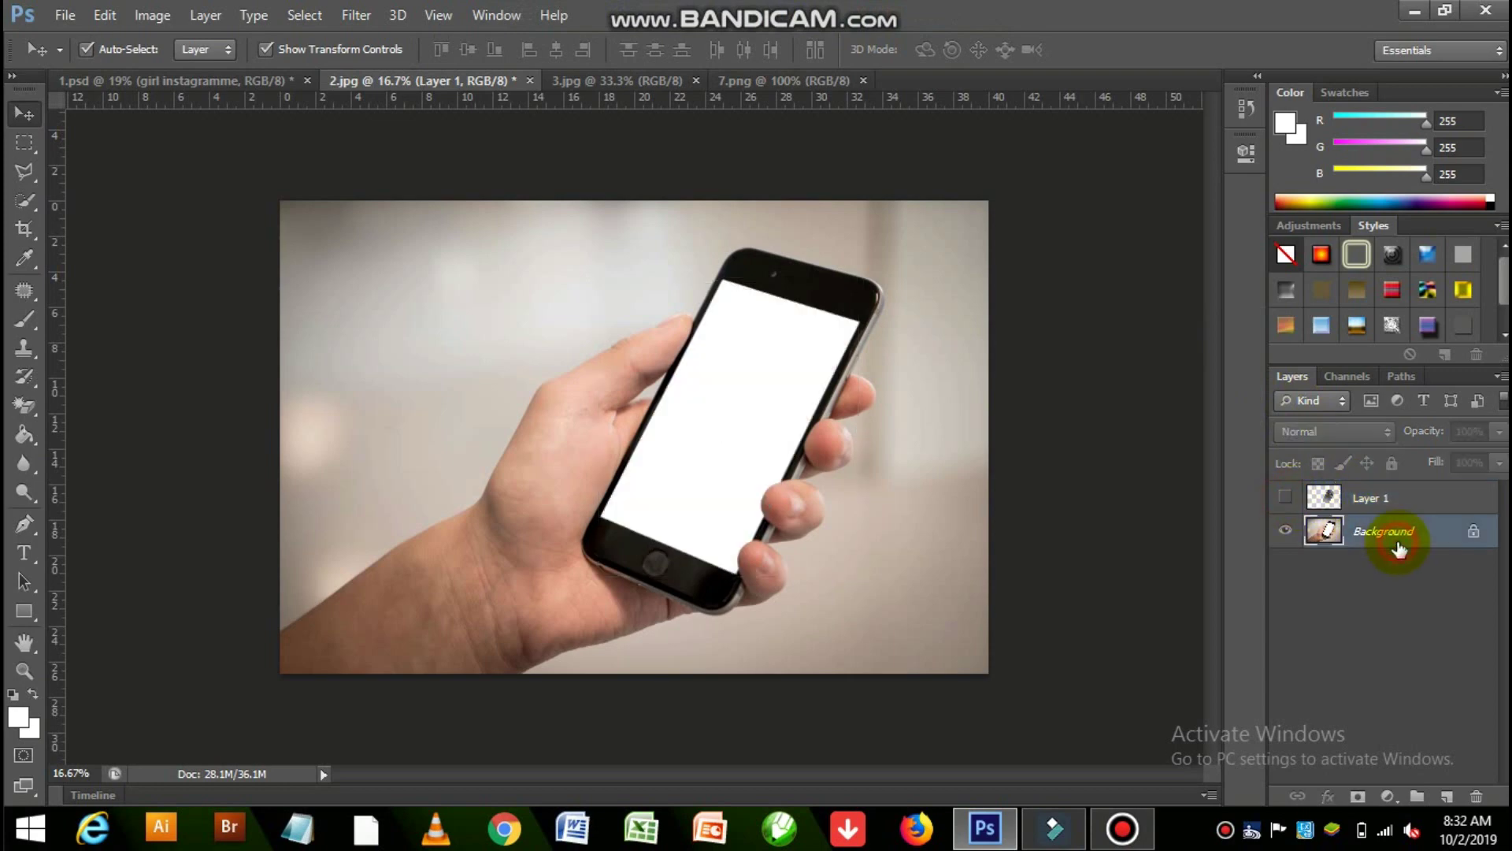
left_click(22, 203)
left_click_drag(779, 321, 730, 430)
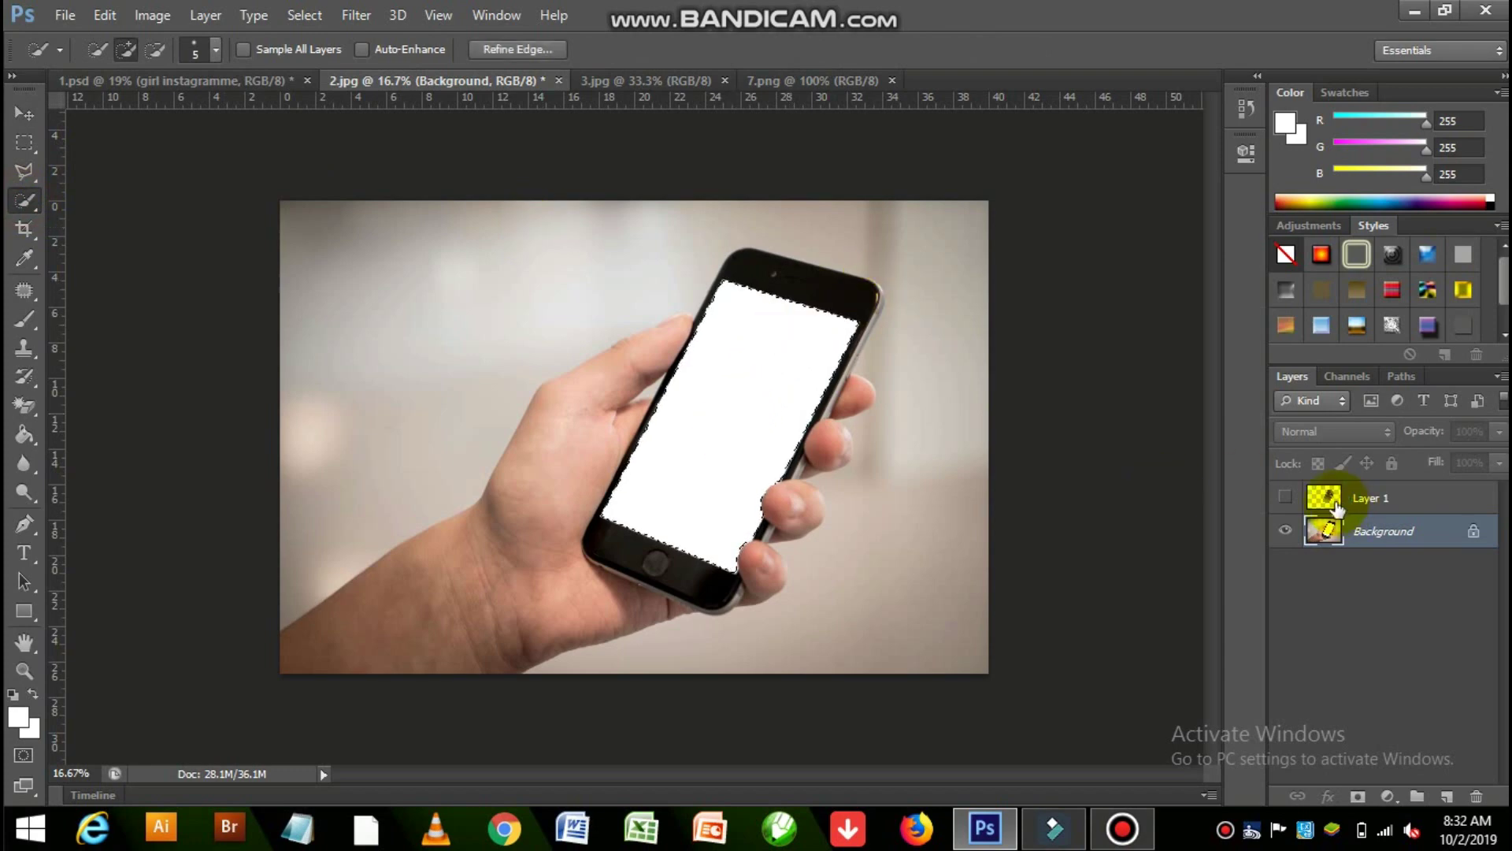
Show Layer 1, delete the cobweb outside the screen, and deselect
left_click(1286, 499)
left_click(1370, 503)
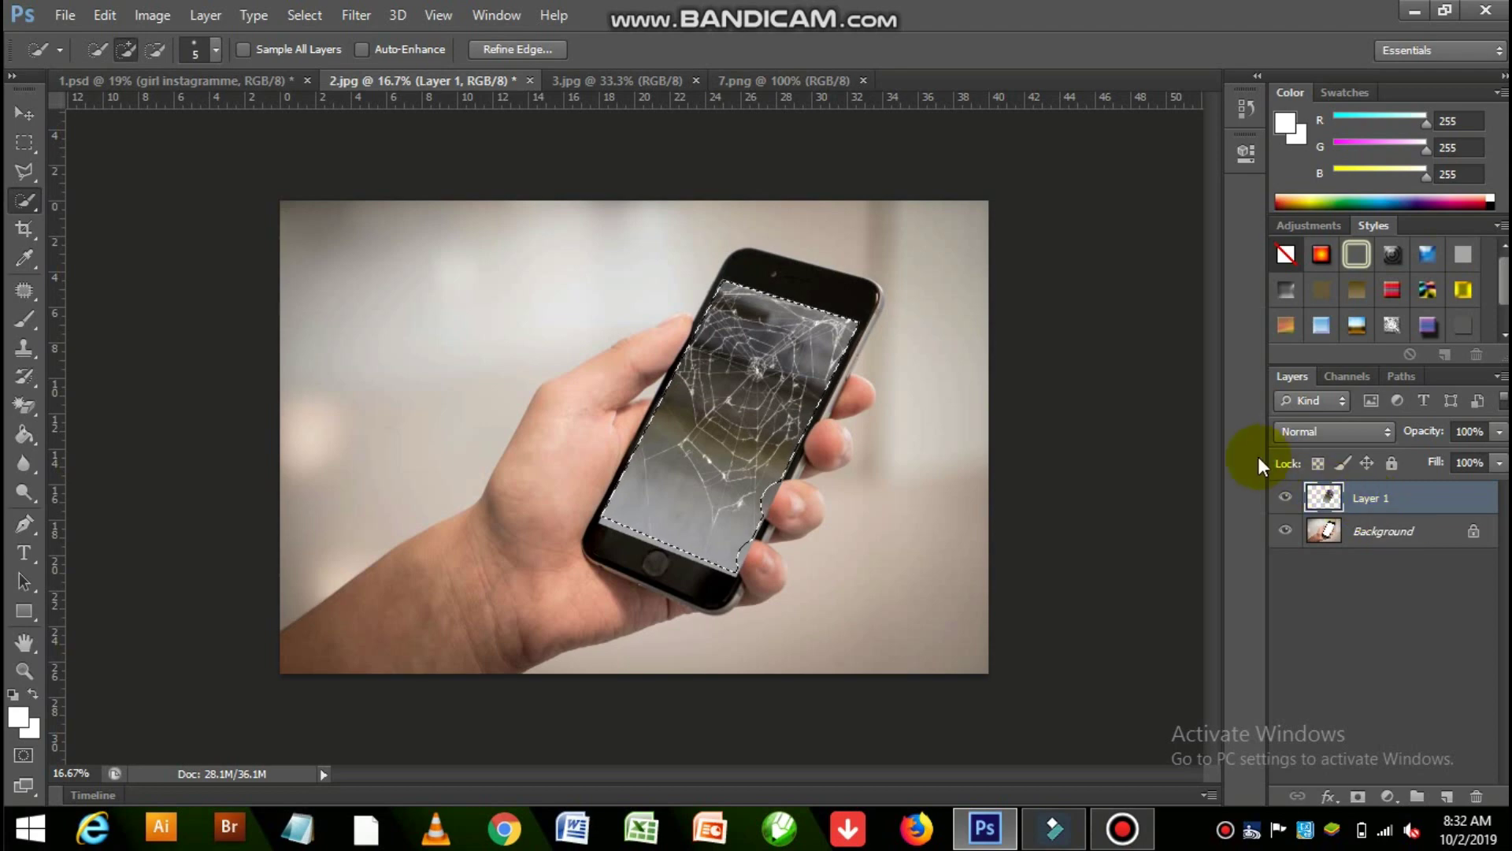
key("Delete")
key("ctrl+z")
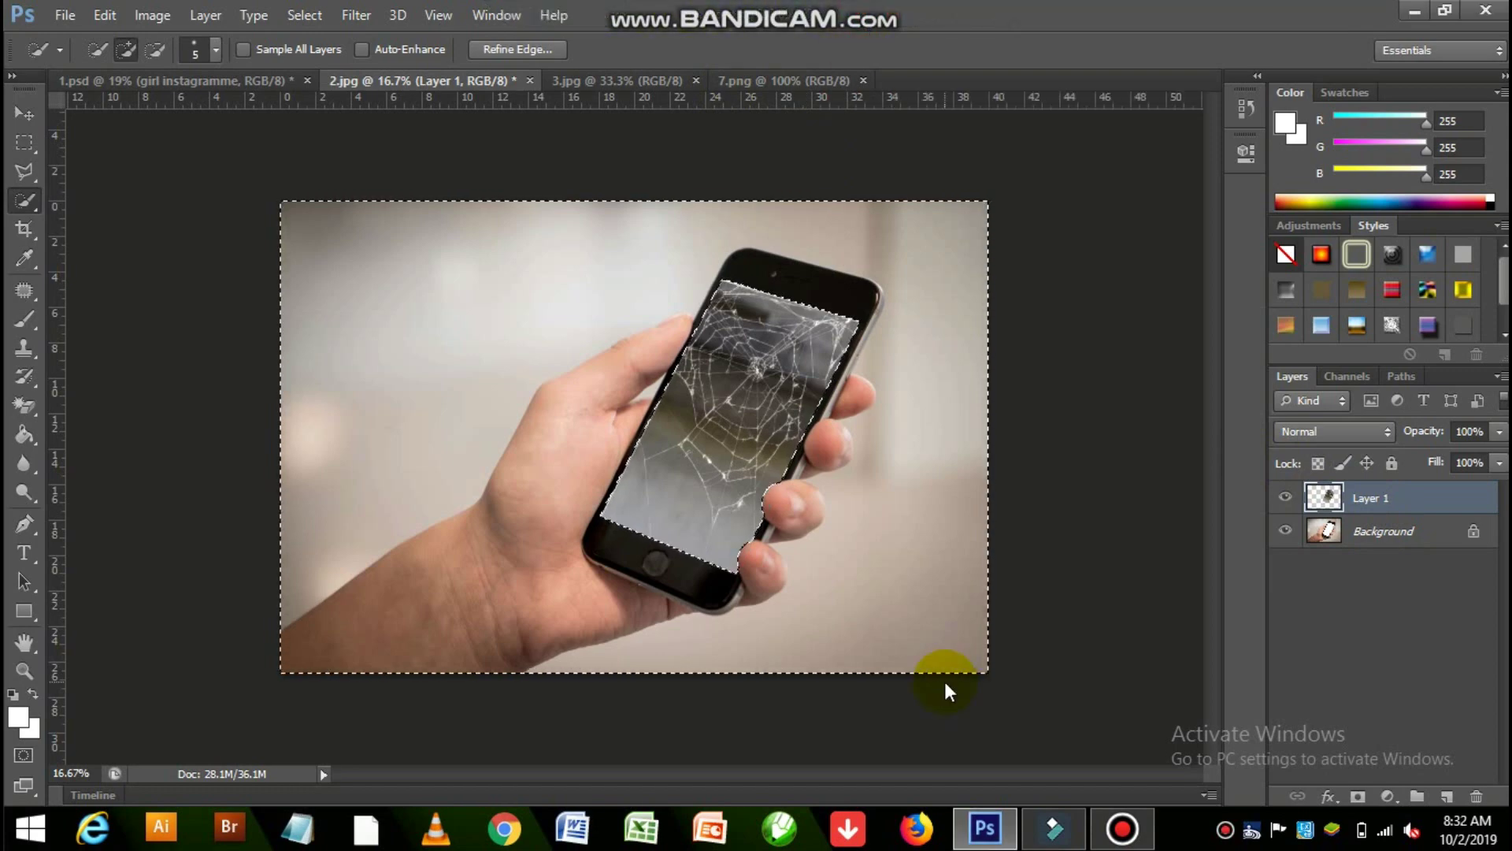
key("ctrl+d")
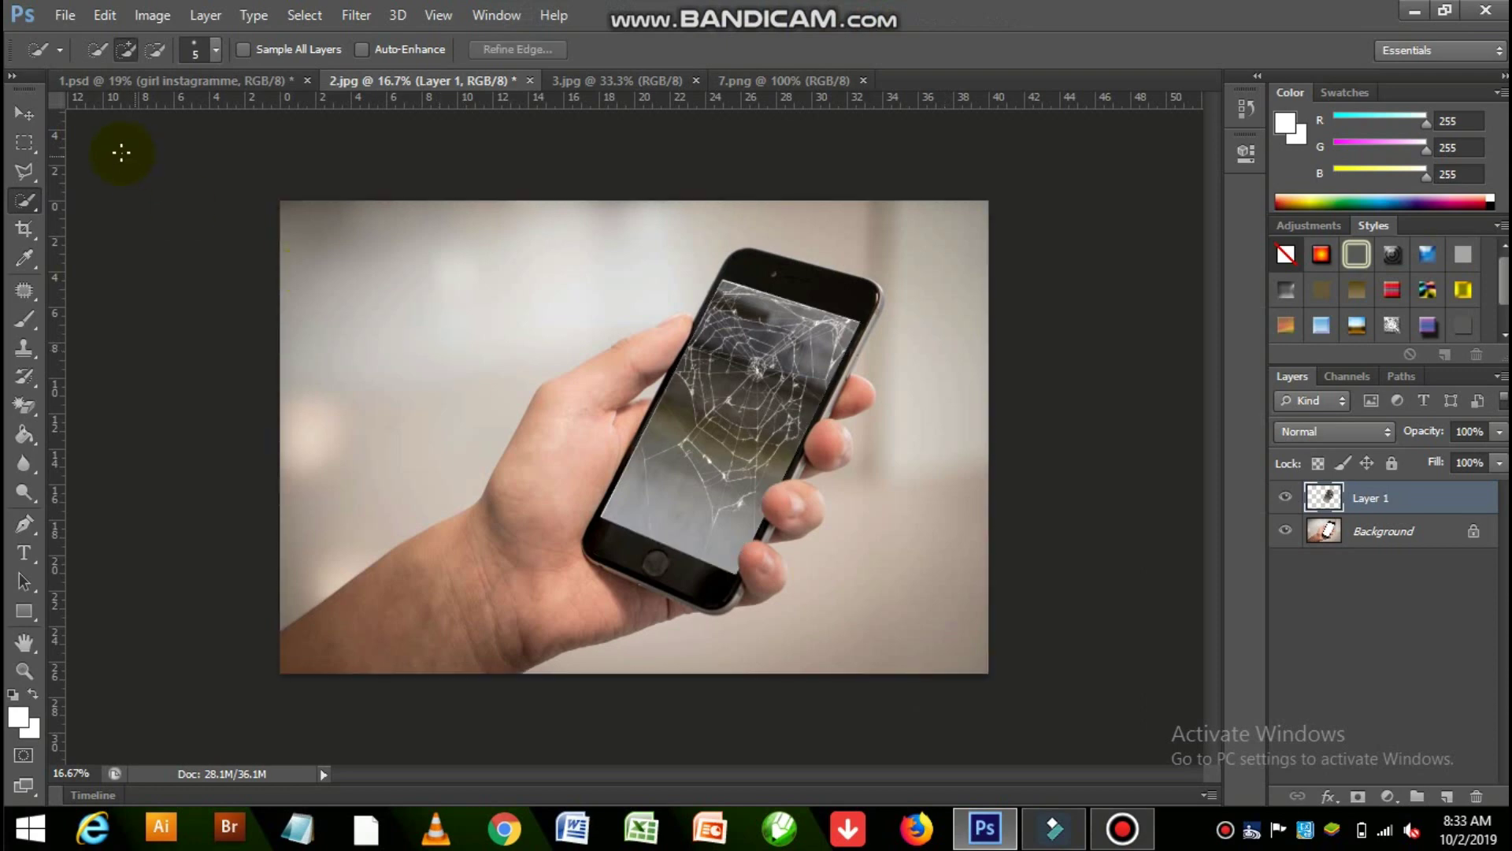
left_click(30, 116)
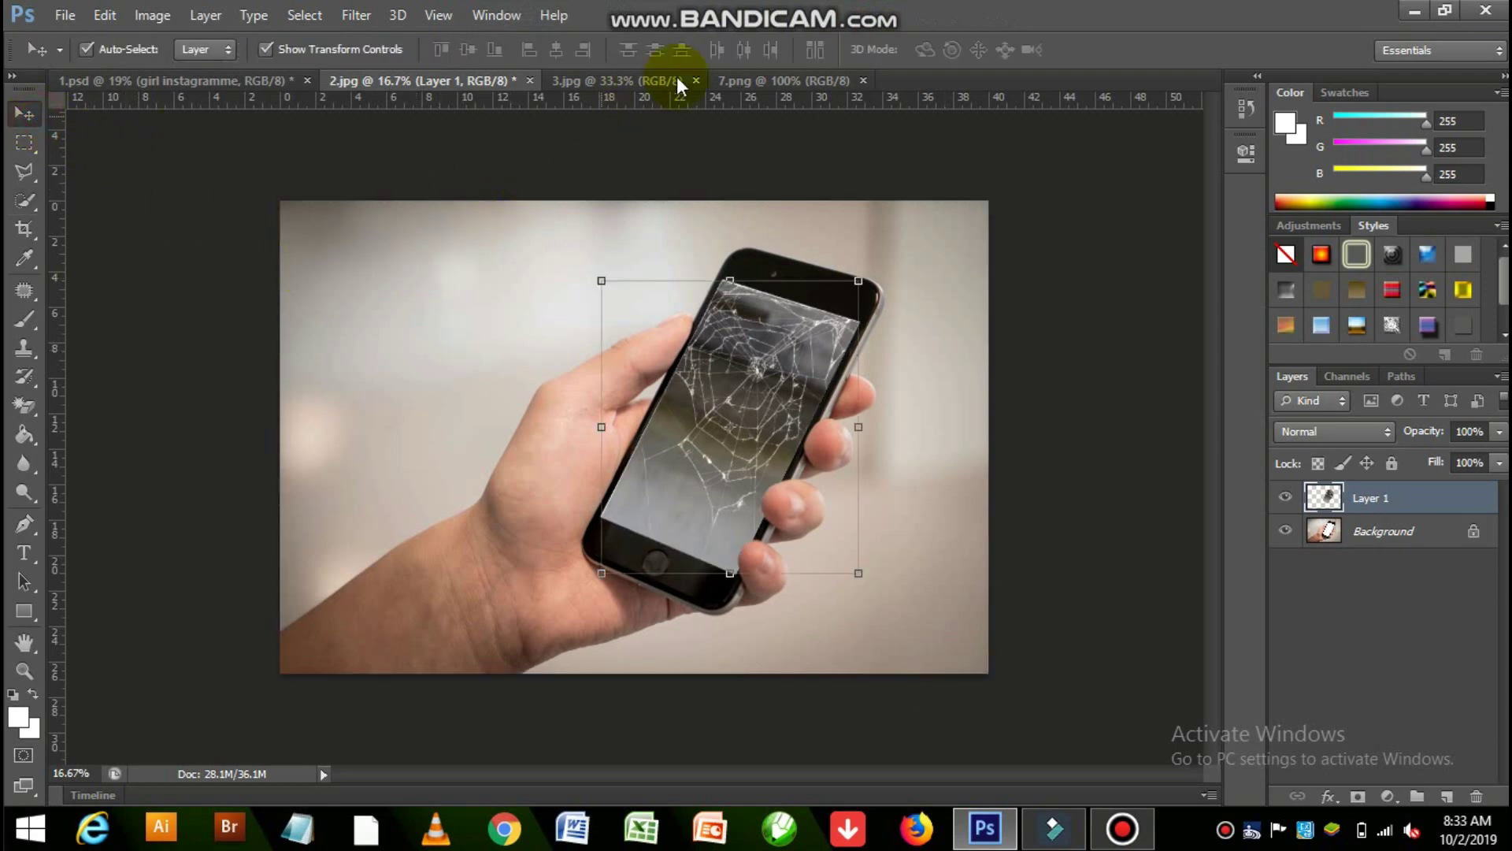
Remove the girl layer from 1.psd and drag the SPIDER layer into 2.jpg
left_click(790, 75)
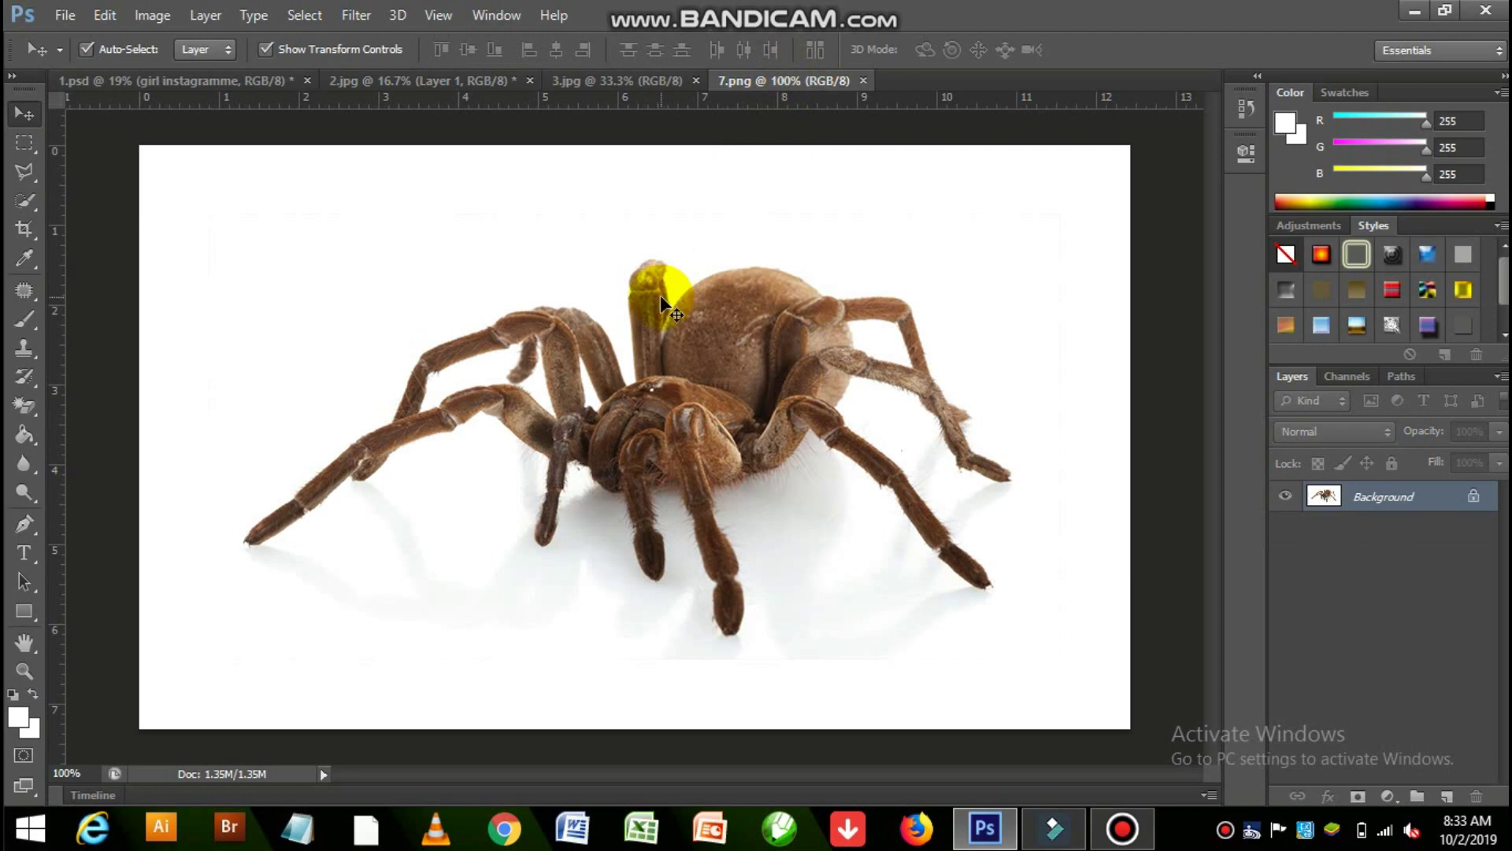
left_click(198, 79)
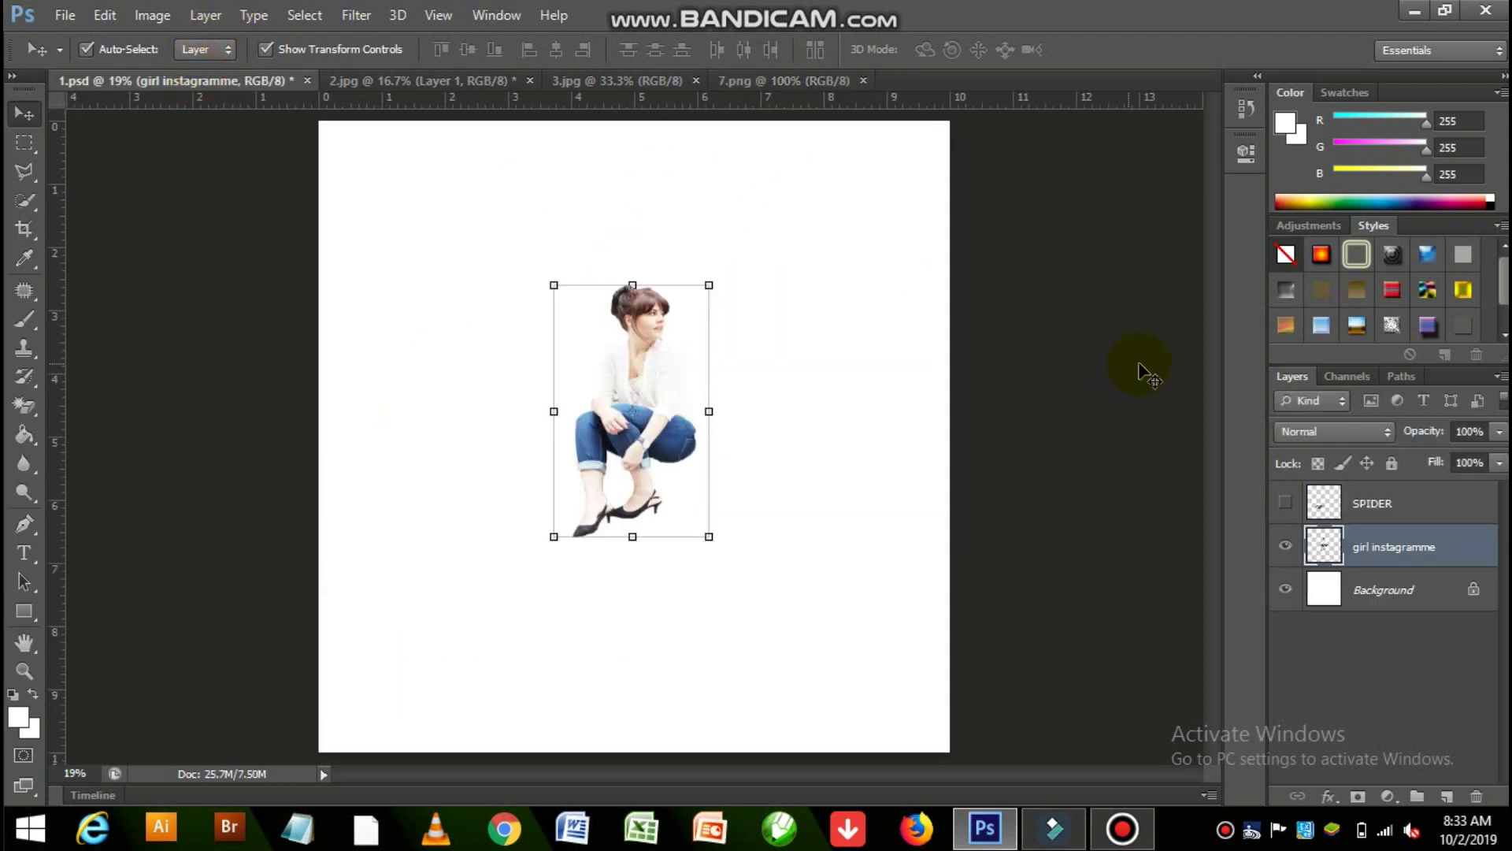
key("Delete")
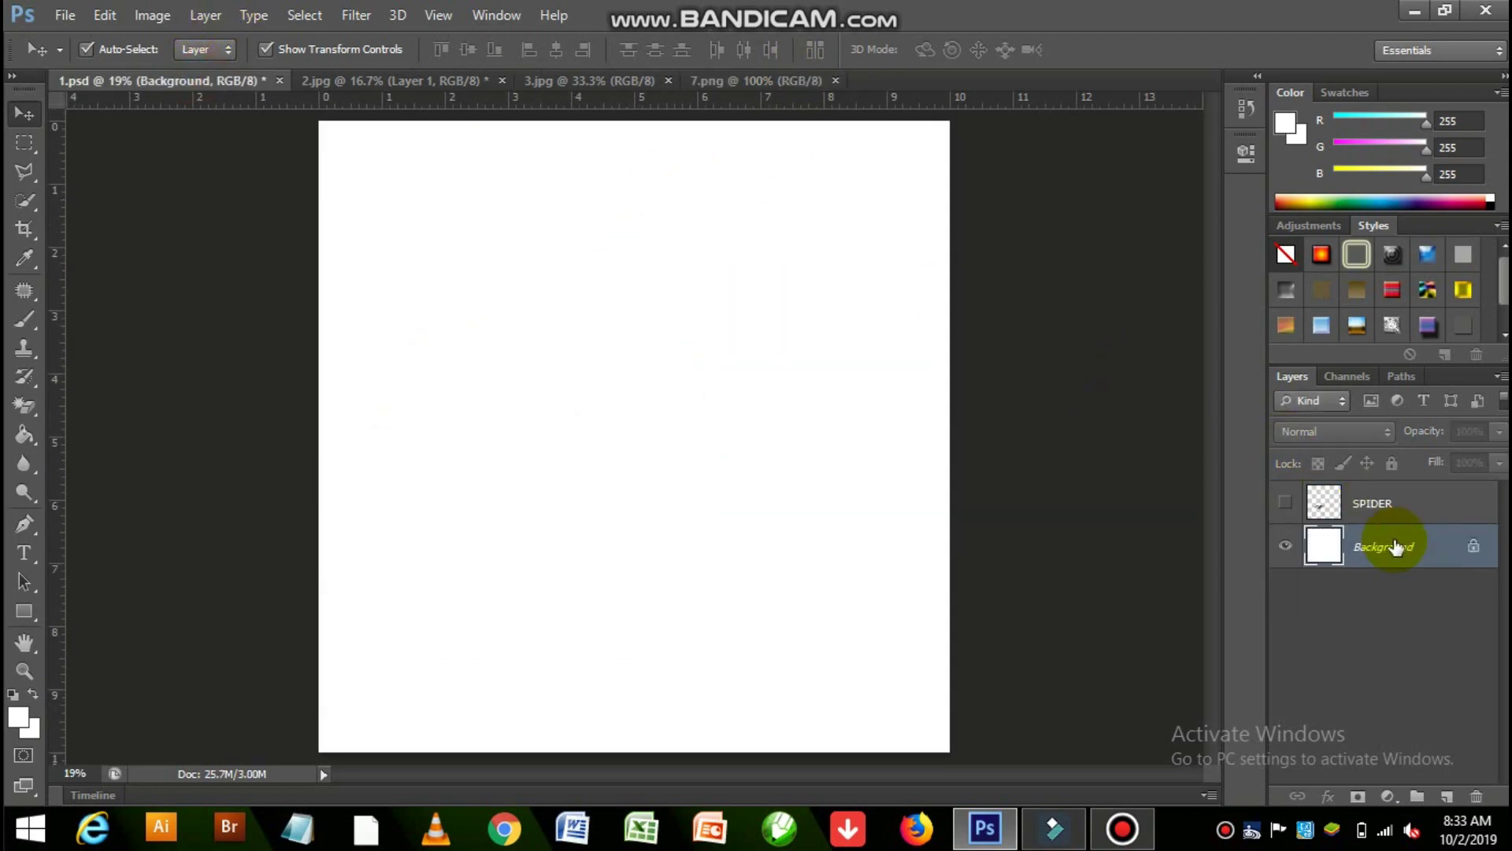
left_click(1372, 509)
left_click(1286, 504)
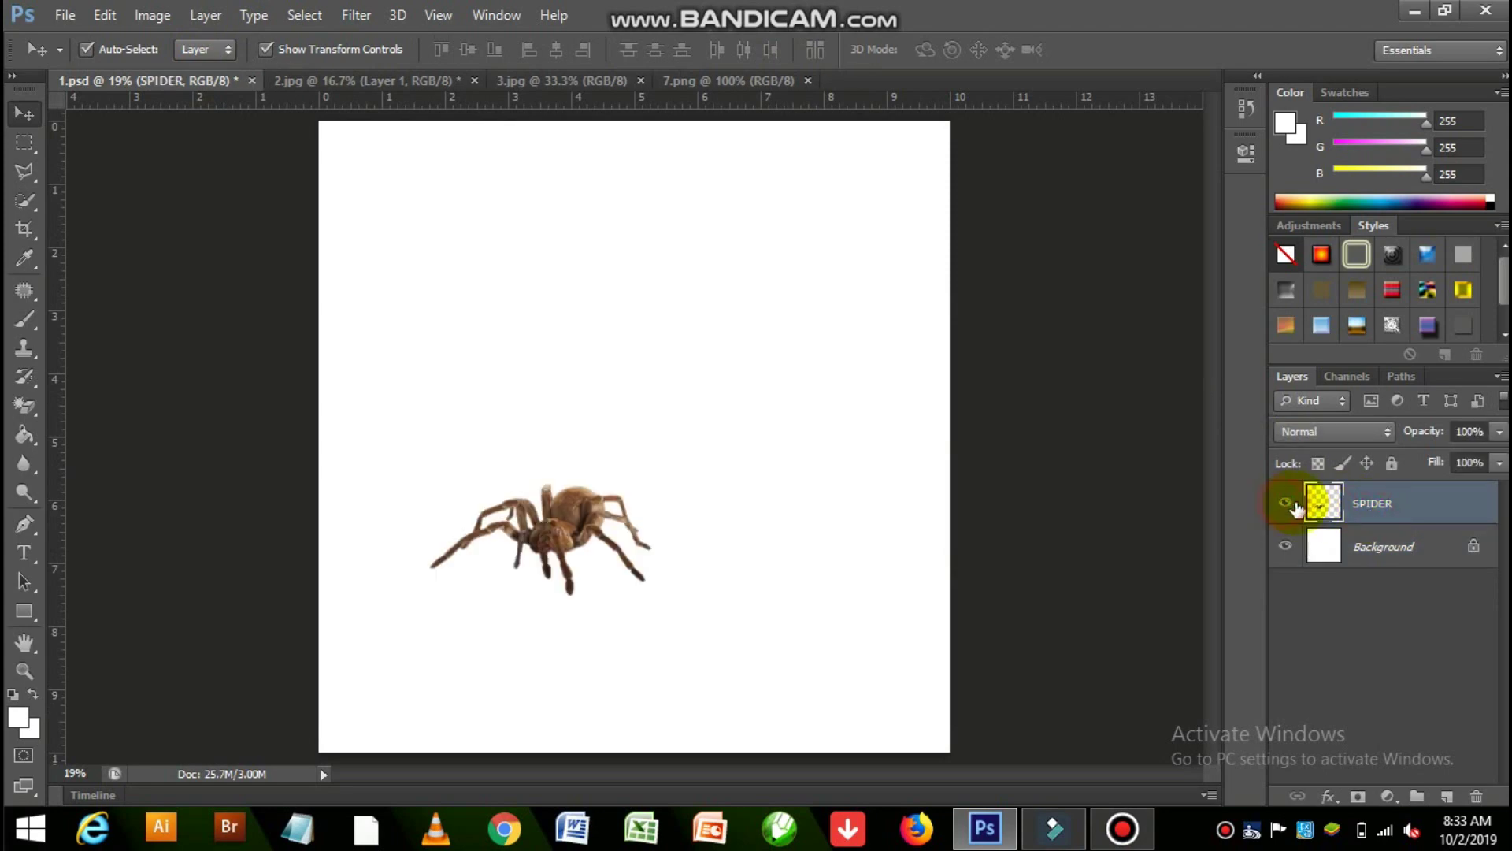
mouse_move(589, 522)
left_mouse_down()
mouse_move(549, 244)
mouse_move(399, 38)
mouse_move(512, 364)
mouse_move(622, 509)
mouse_move(359, 593)
left_mouse_up()
Duplicate the spider twice, rotate one on the wrist, shrink another onto the screen
key("ctrl+j")
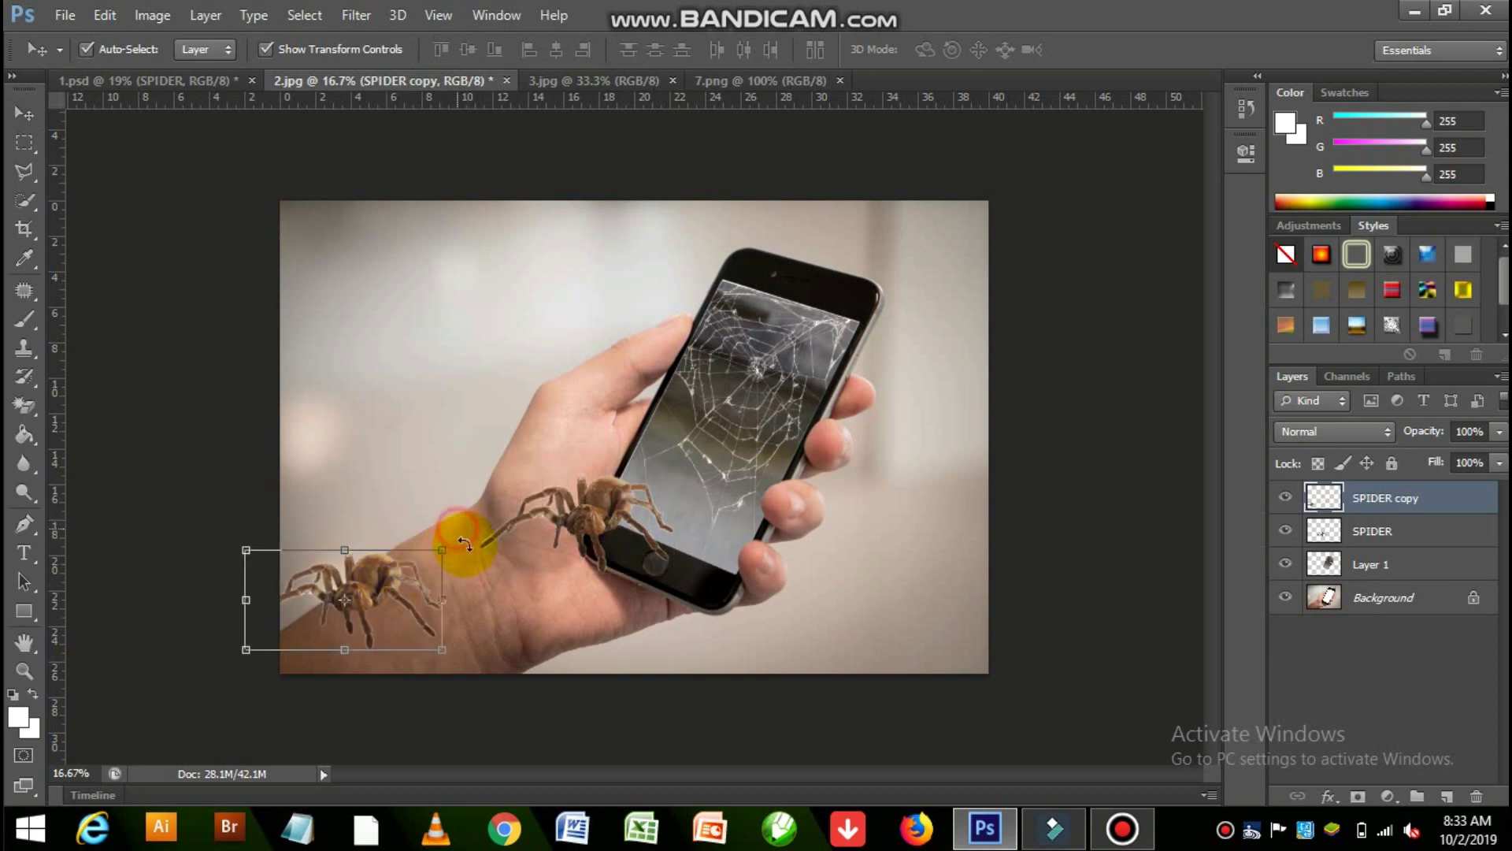
left_click_drag(463, 530, 465, 544)
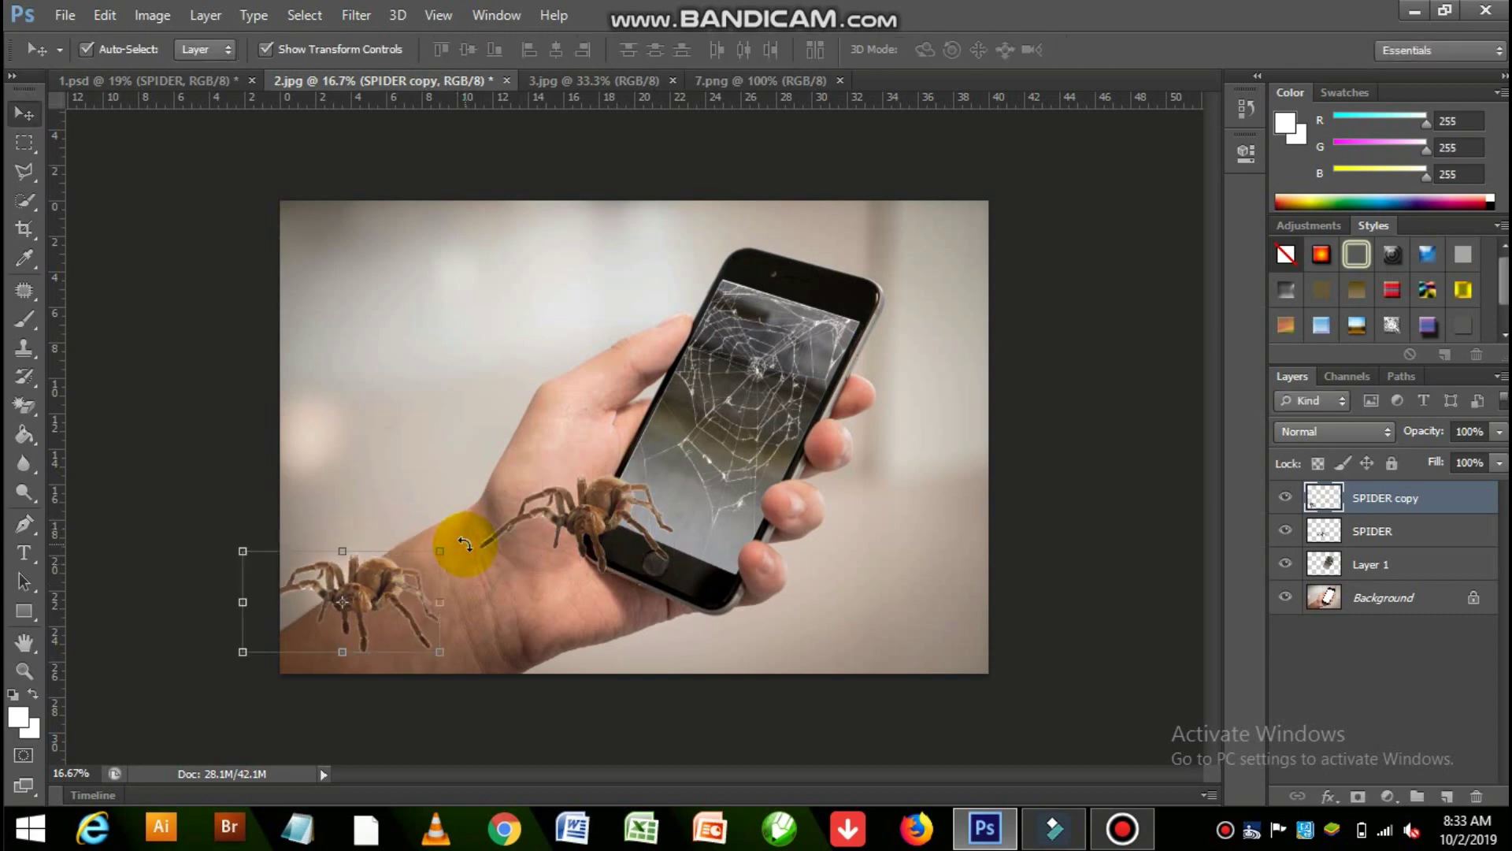
key("ctrl+j")
left_click_drag(392, 581, 820, 365)
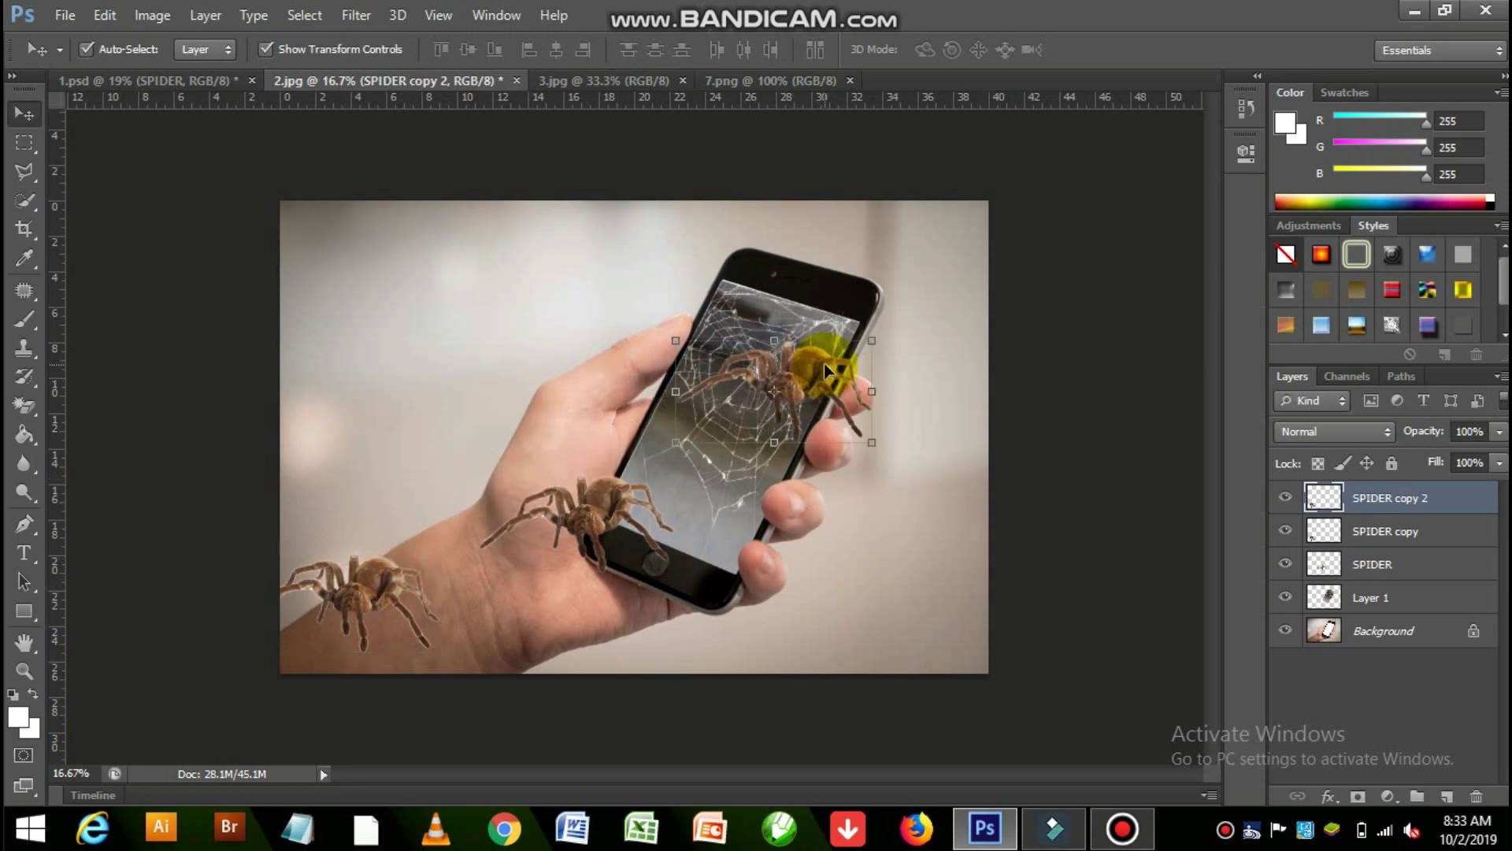
key("ctrl+t")
left_click_drag(872, 340, 827, 371)
key("Return")
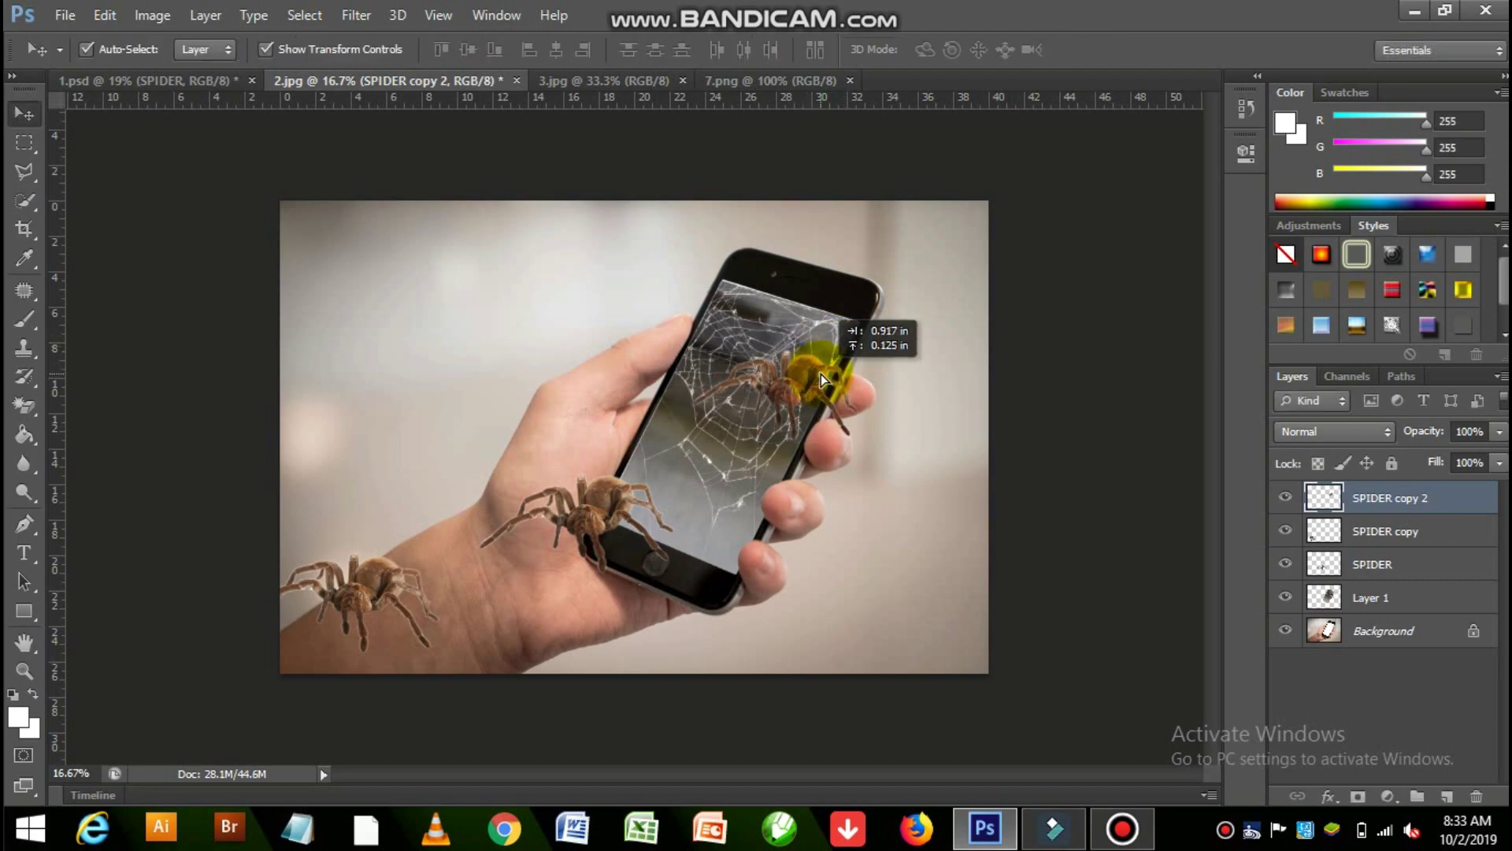
Polygonal Lasso the screen spider's legs crossing the thumb and delete them
left_click(32, 169)
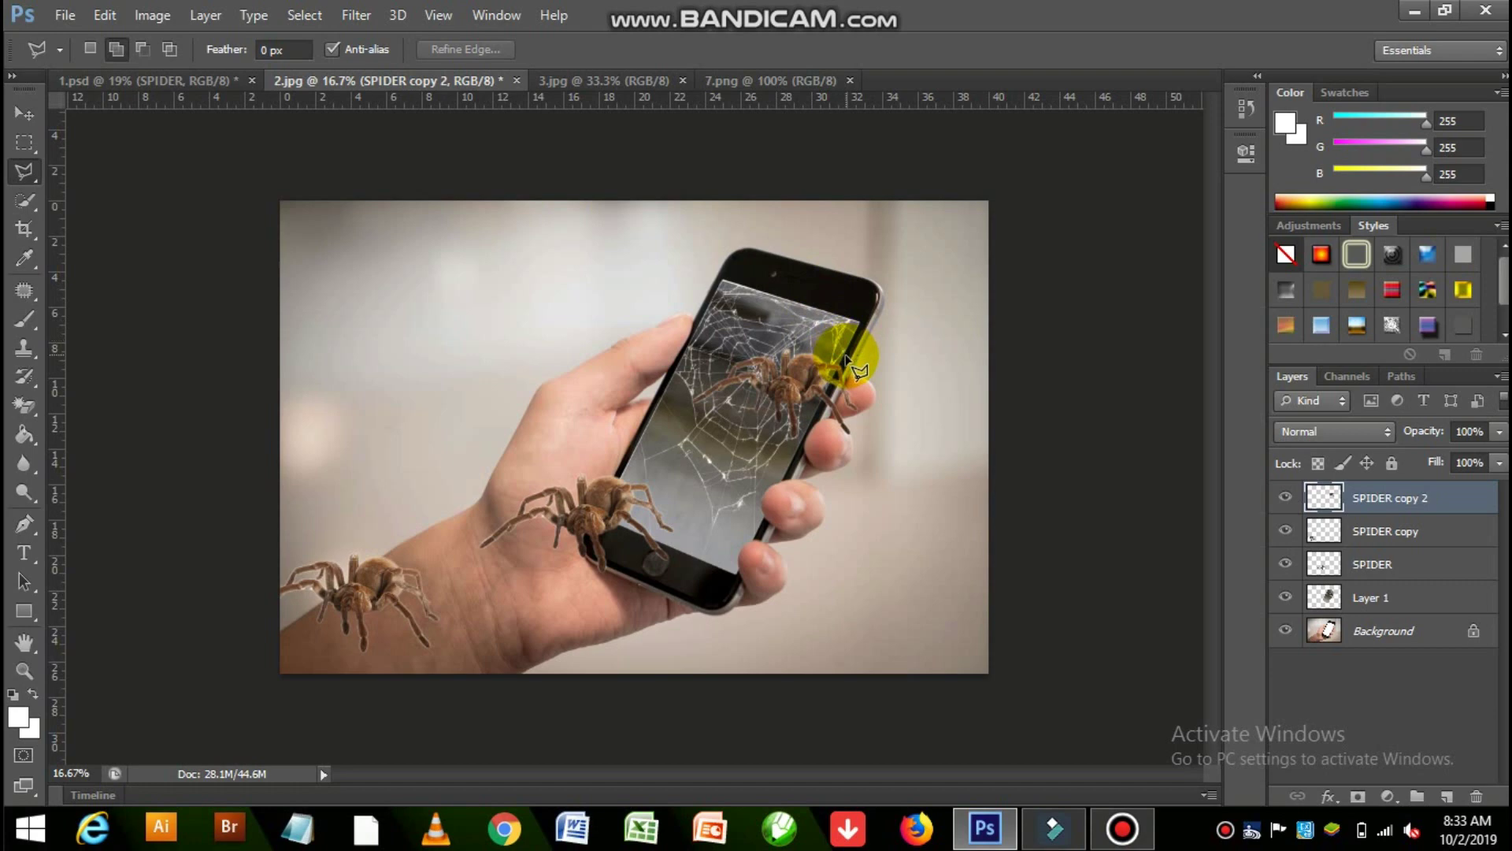
left_click(817, 410)
left_click(849, 464)
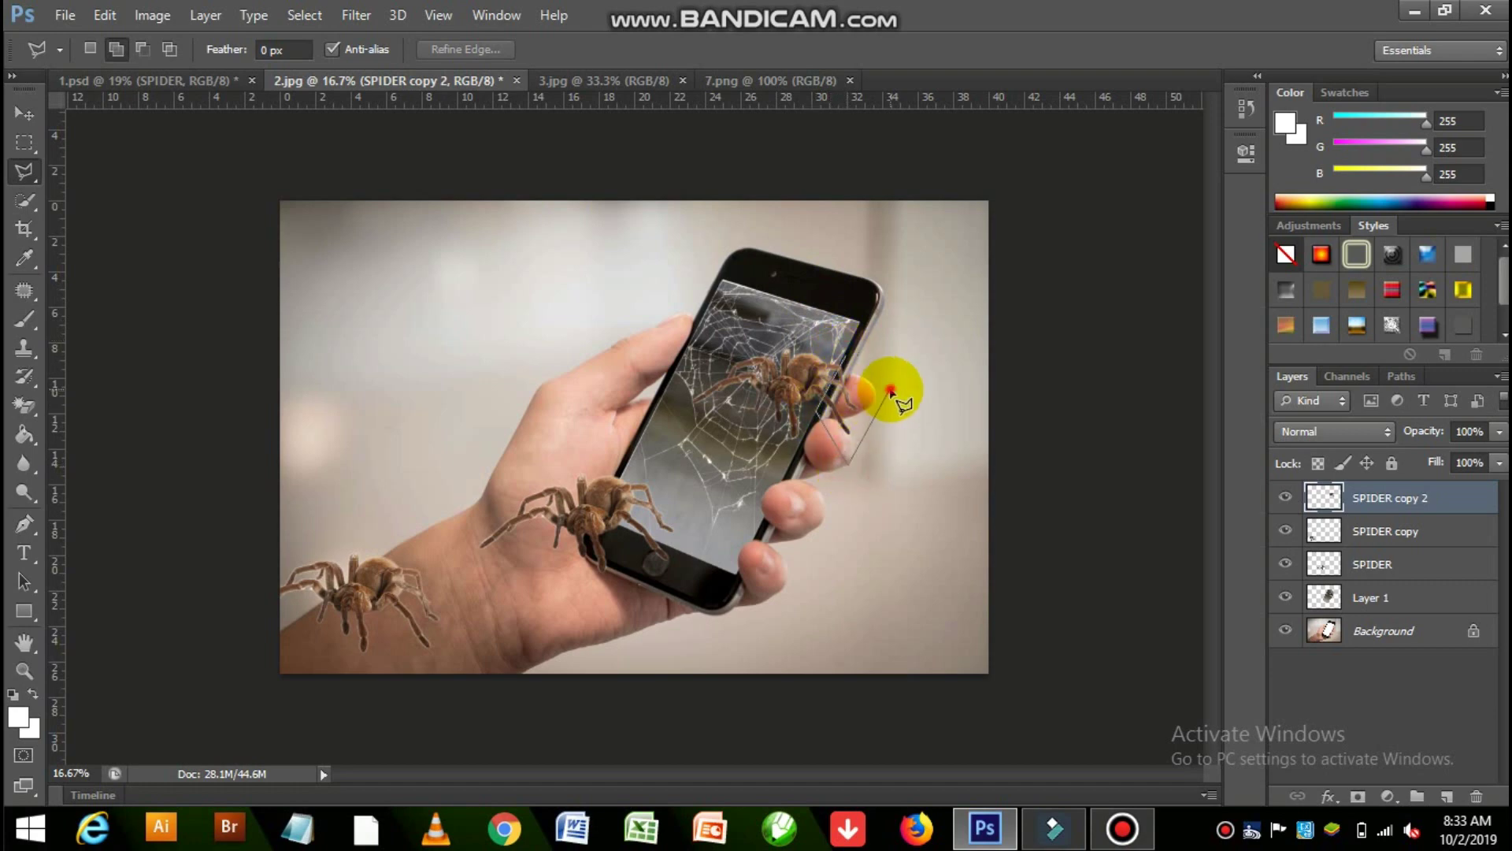
double_click(890, 387)
key("Delete")
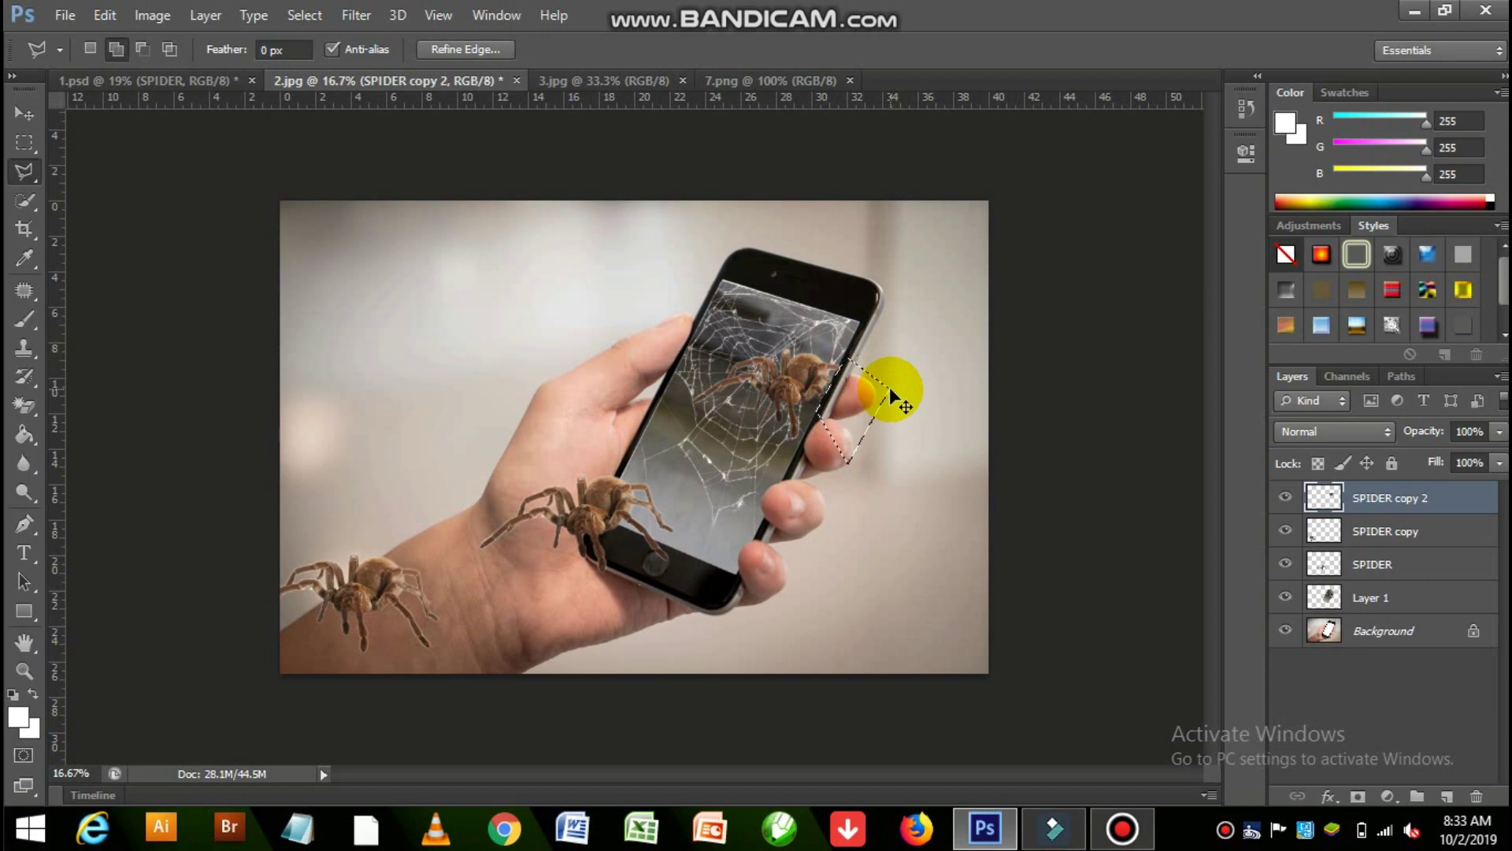
key("ctrl+d")
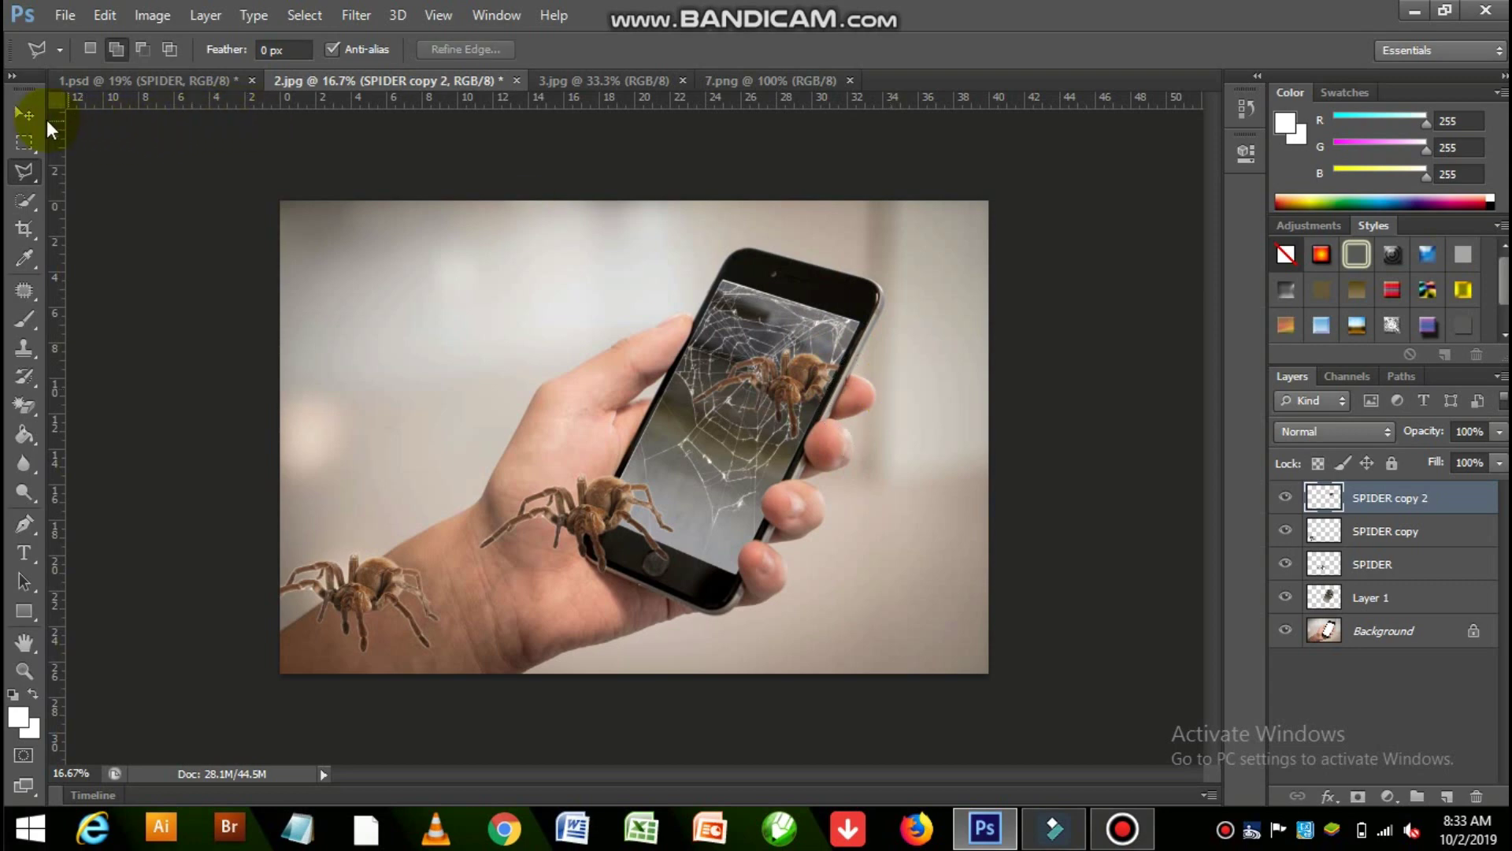
left_click(26, 115)
left_click(251, 288)
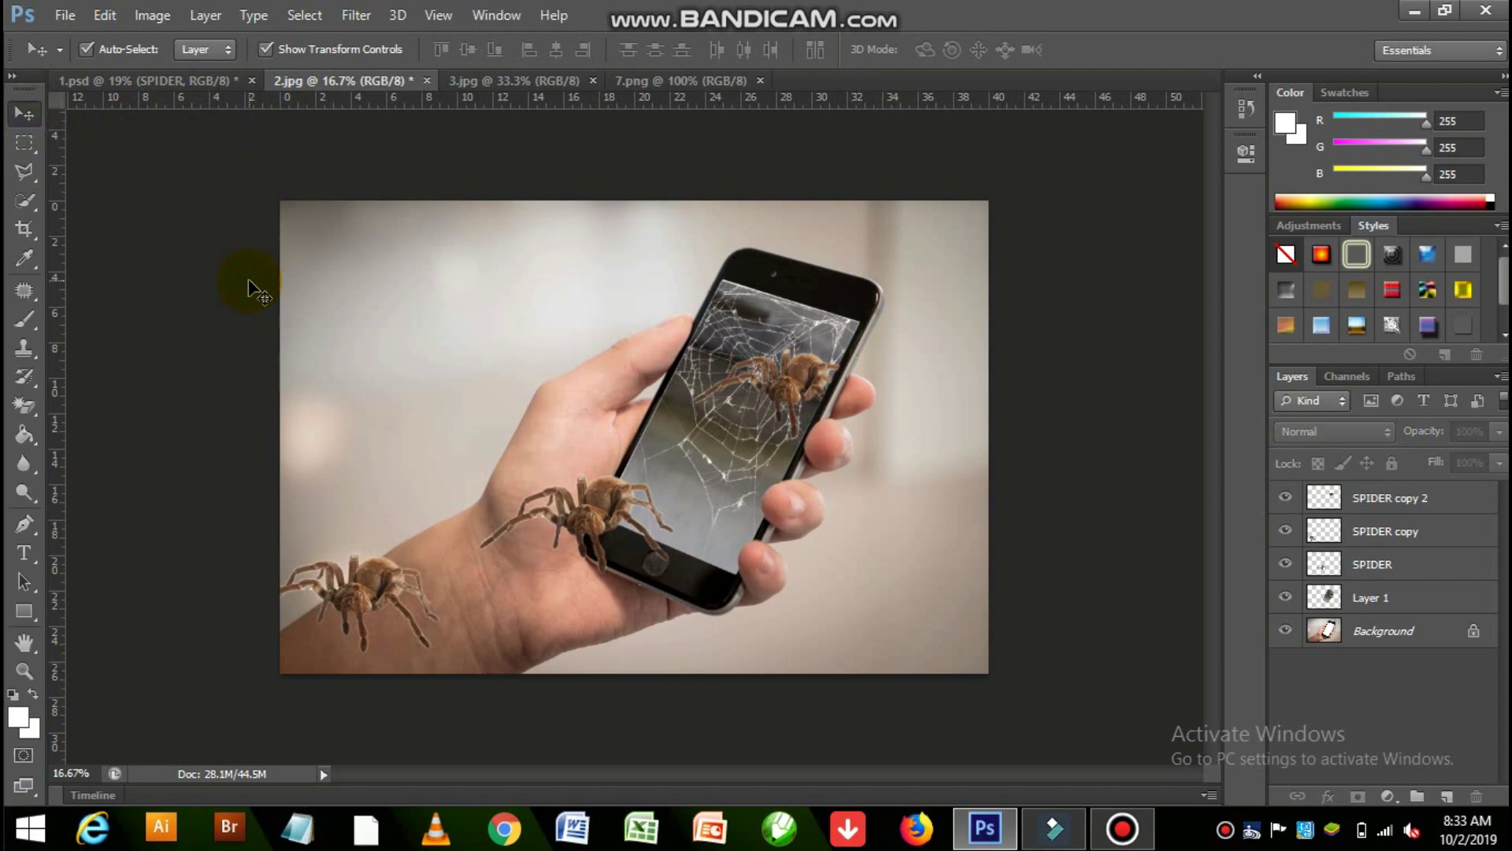
Close 2.jpg, 3.jpg, 7.png and 1.psd, discarding changes at each save prompt
left_click(427, 81)
left_click(762, 324)
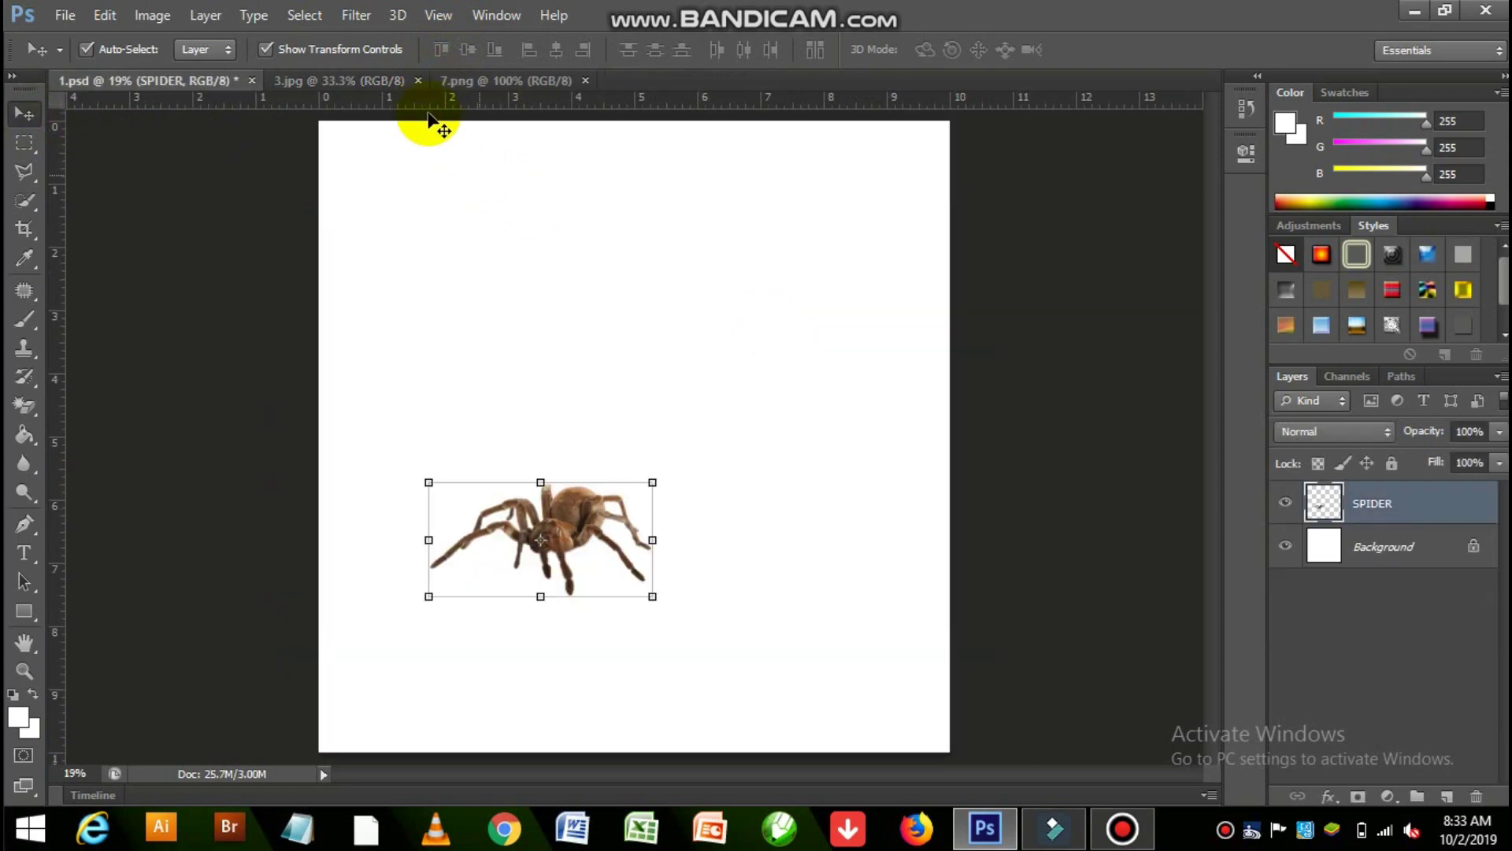
left_click(418, 80)
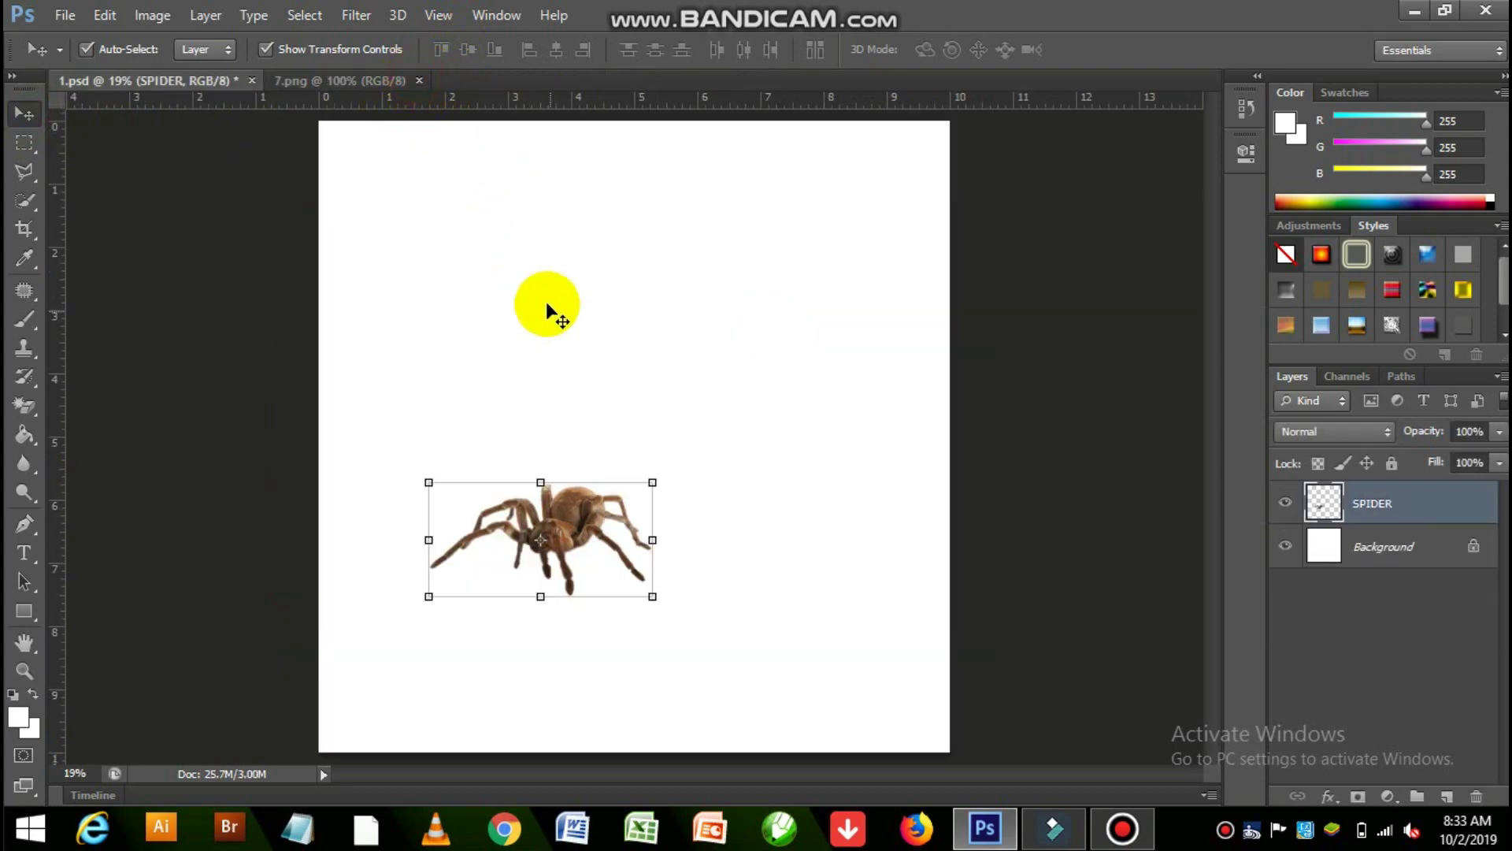
left_click(419, 80)
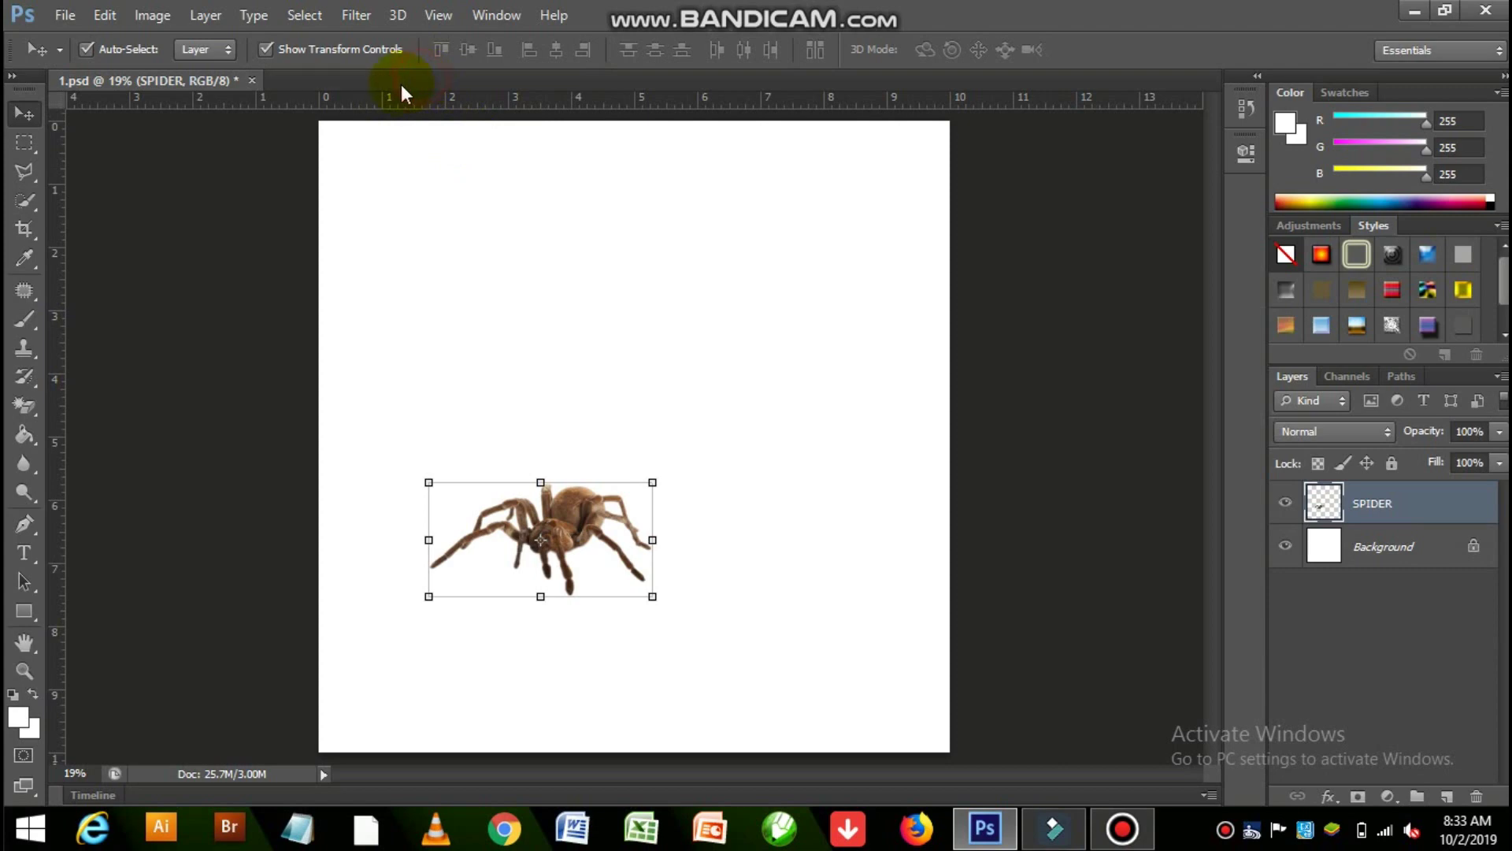
left_click(252, 81)
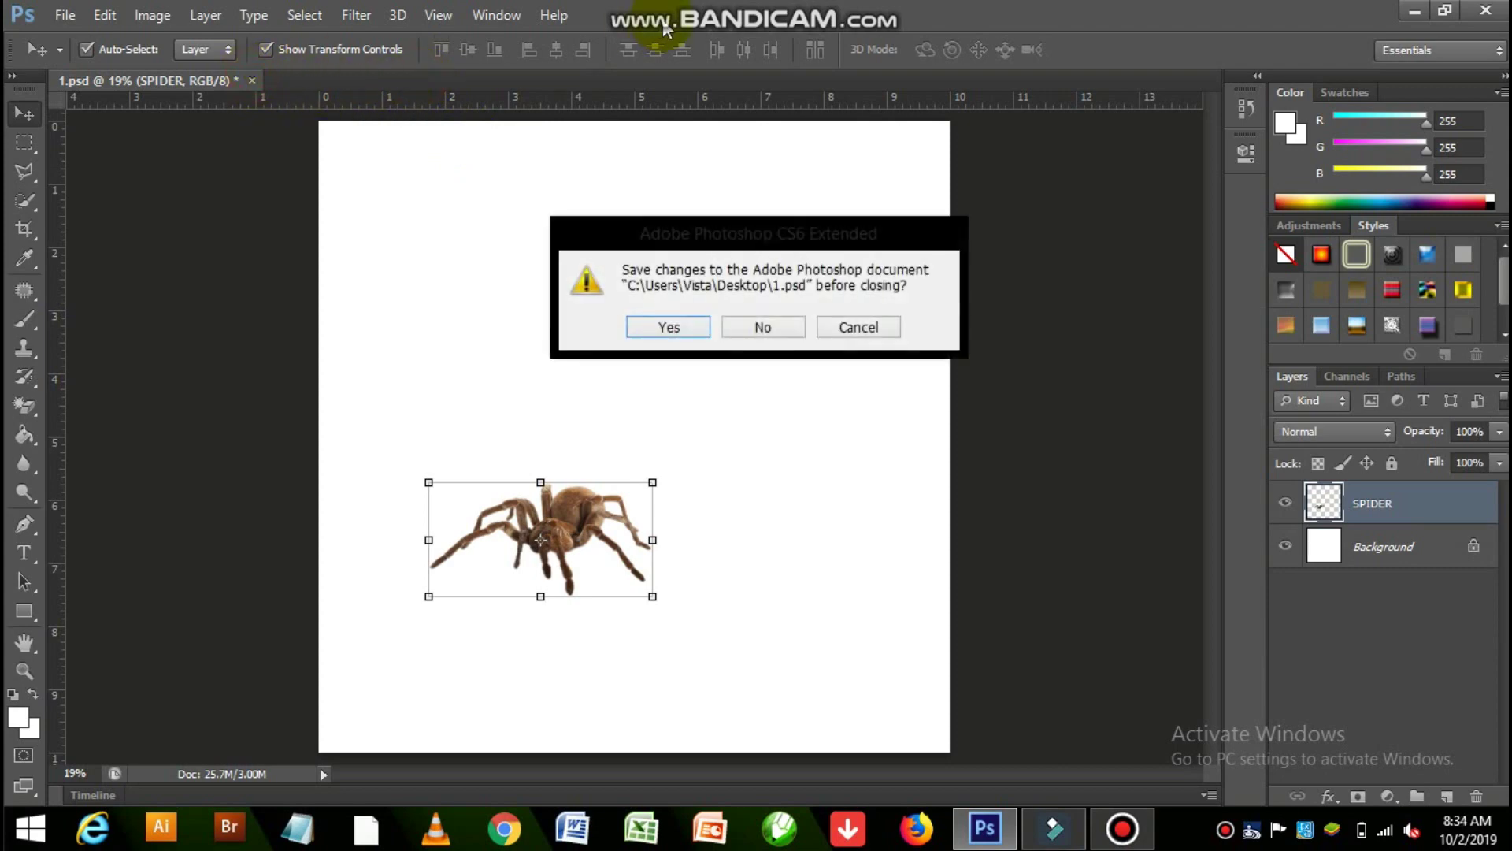
left_click(755, 322)
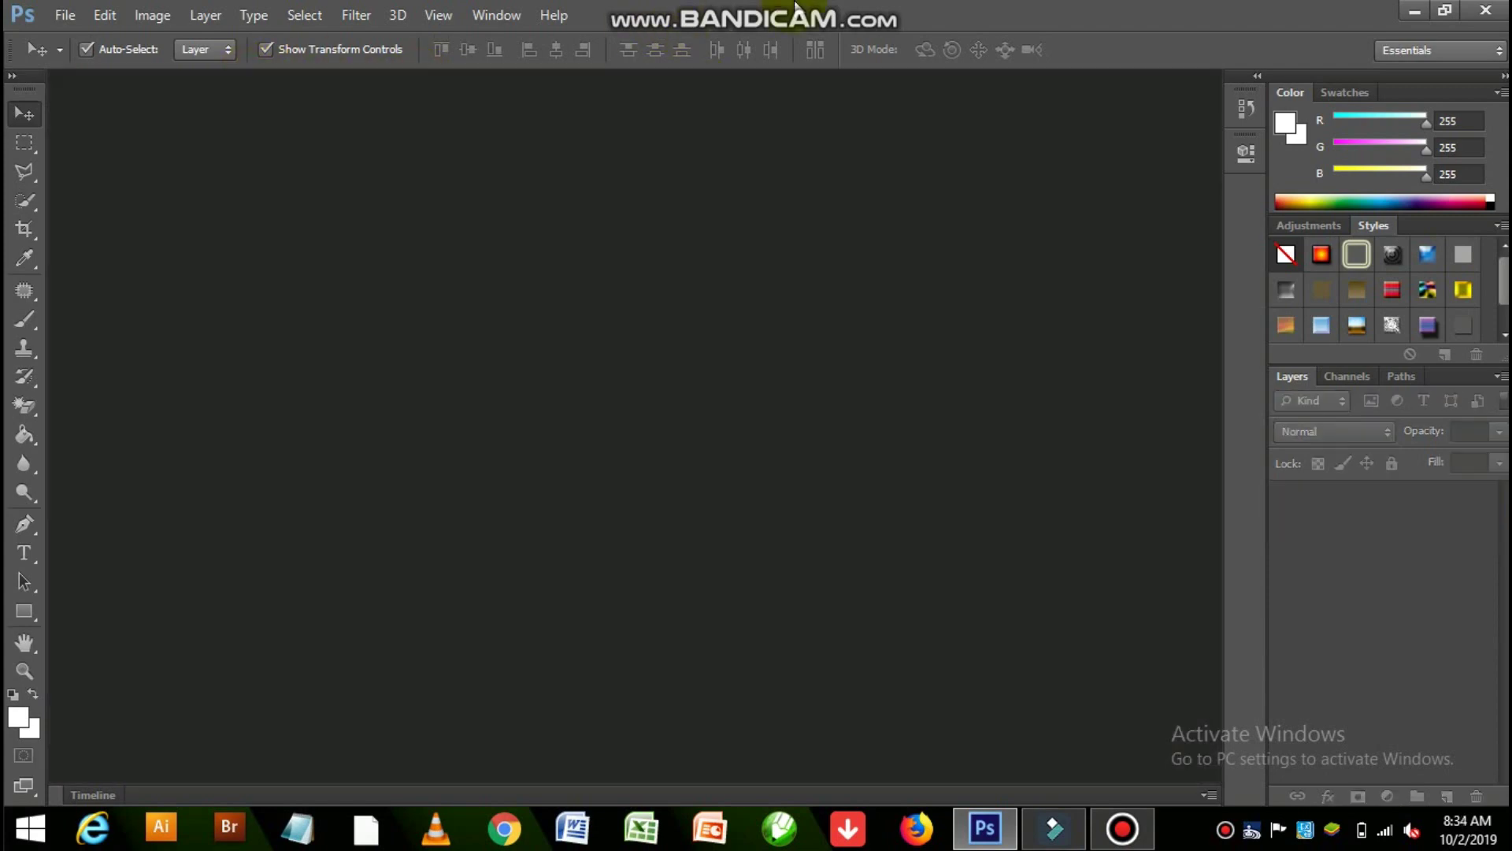
Open the pyramid desert, camel and HKC TV images and copy the desert into the TV photo as Layer 1
double_click(895, 197)
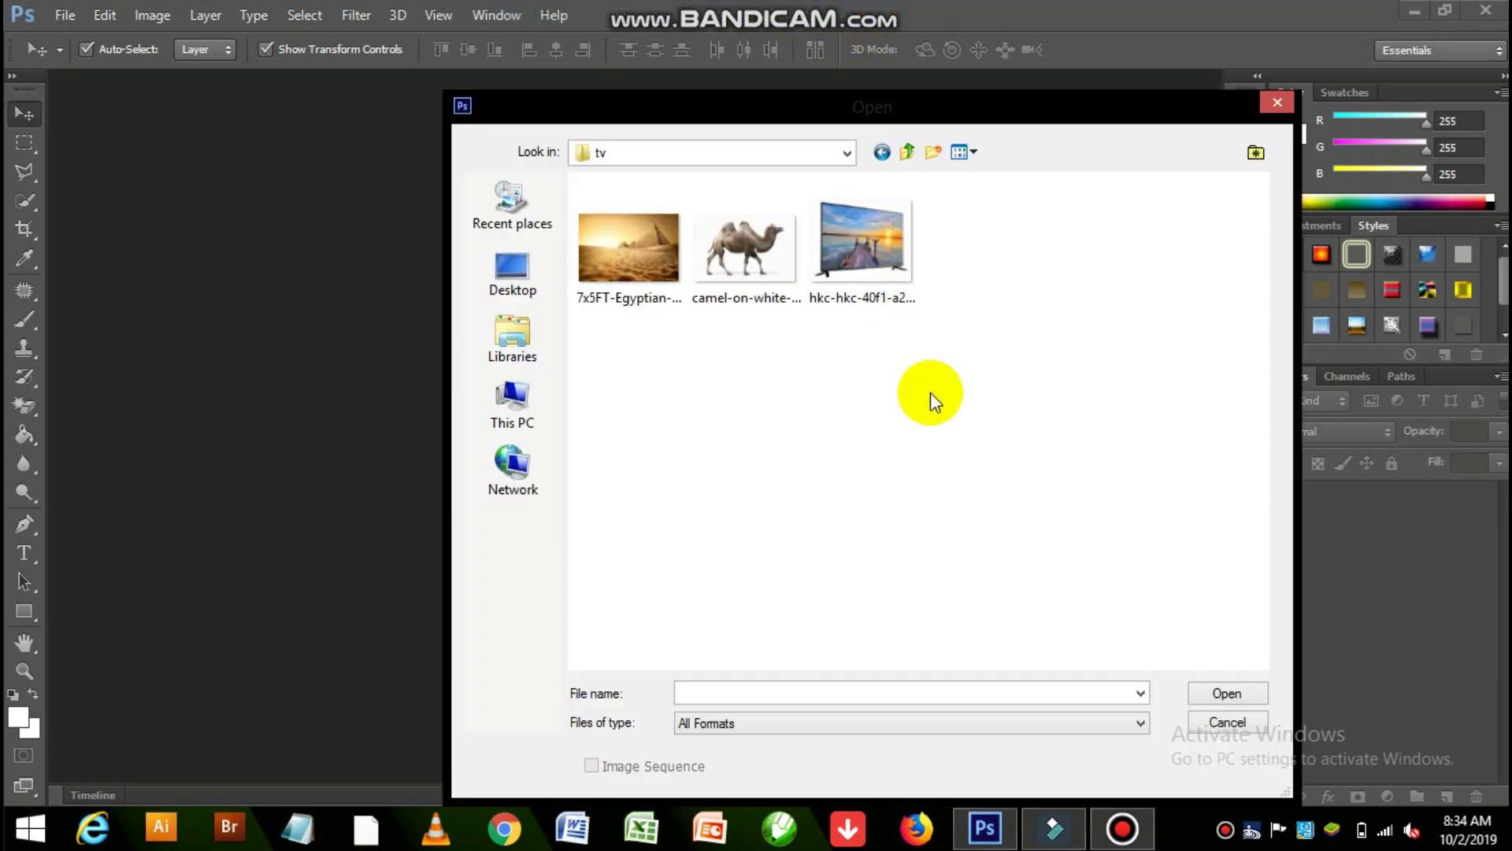
left_click_drag(929, 392, 644, 266)
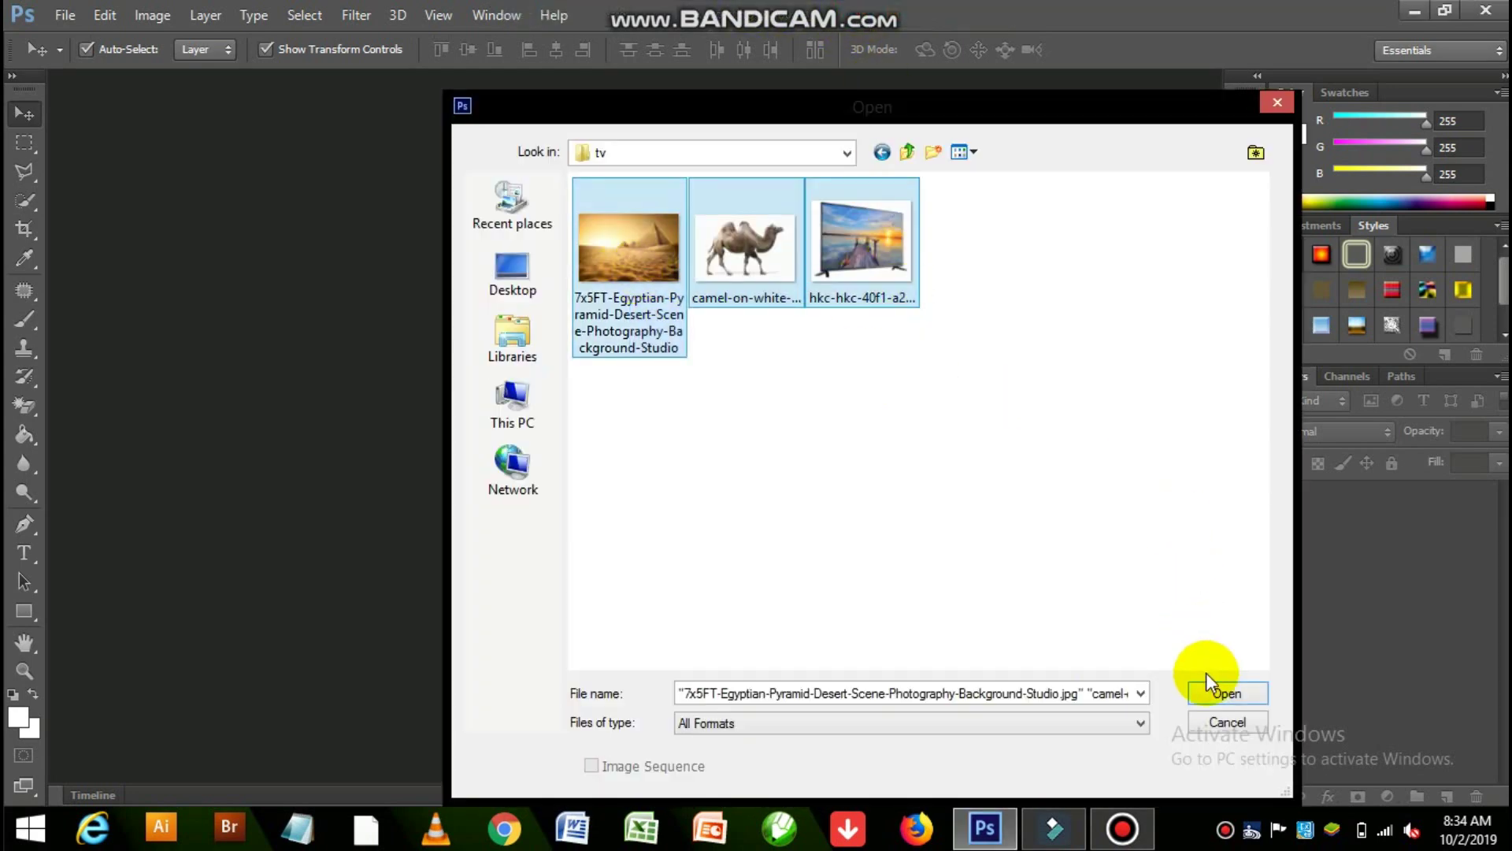
left_click(1226, 693)
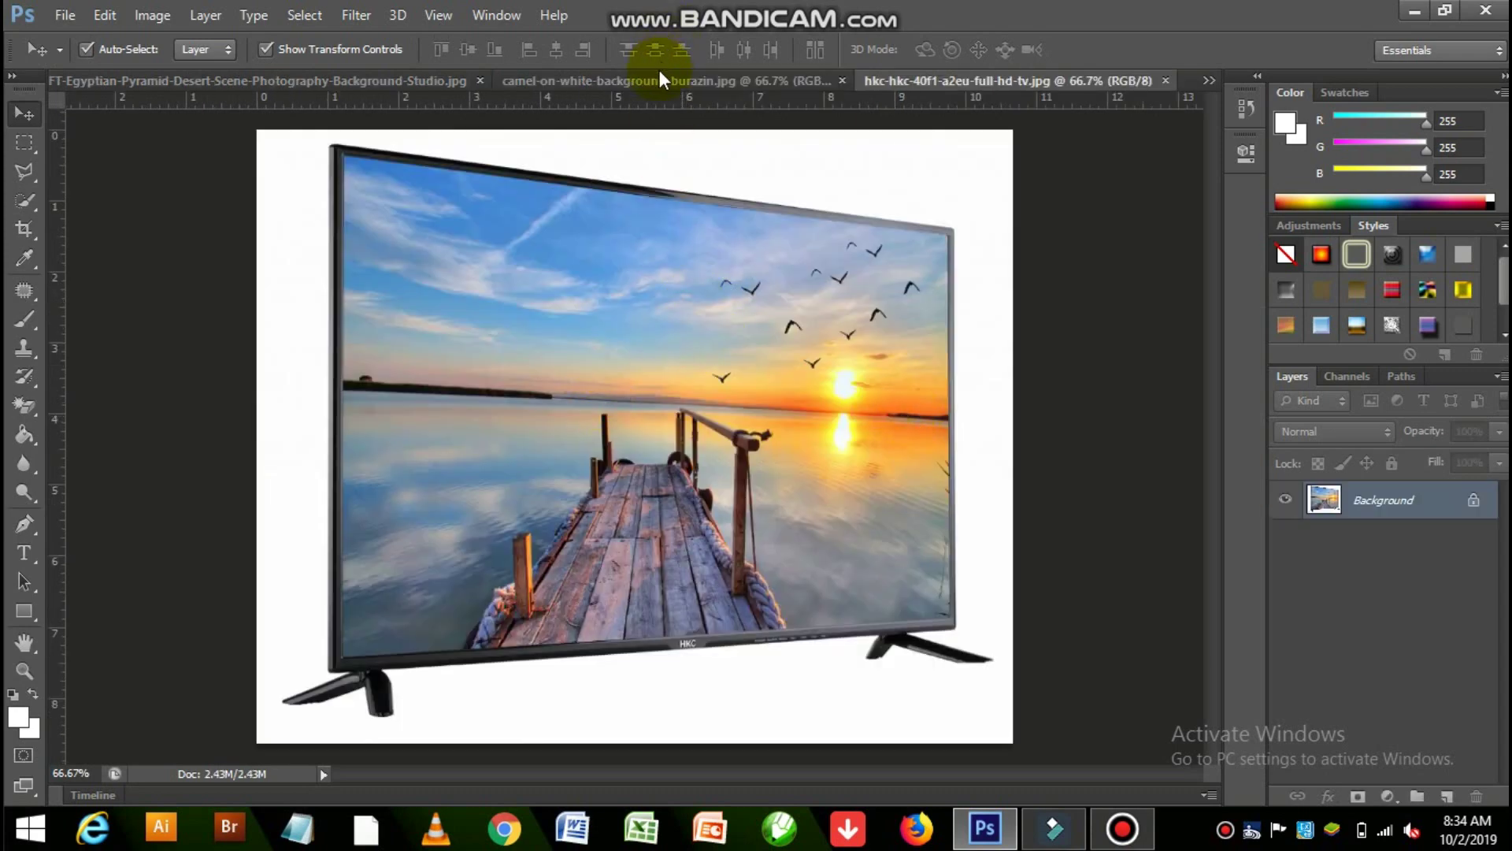
left_click(425, 80)
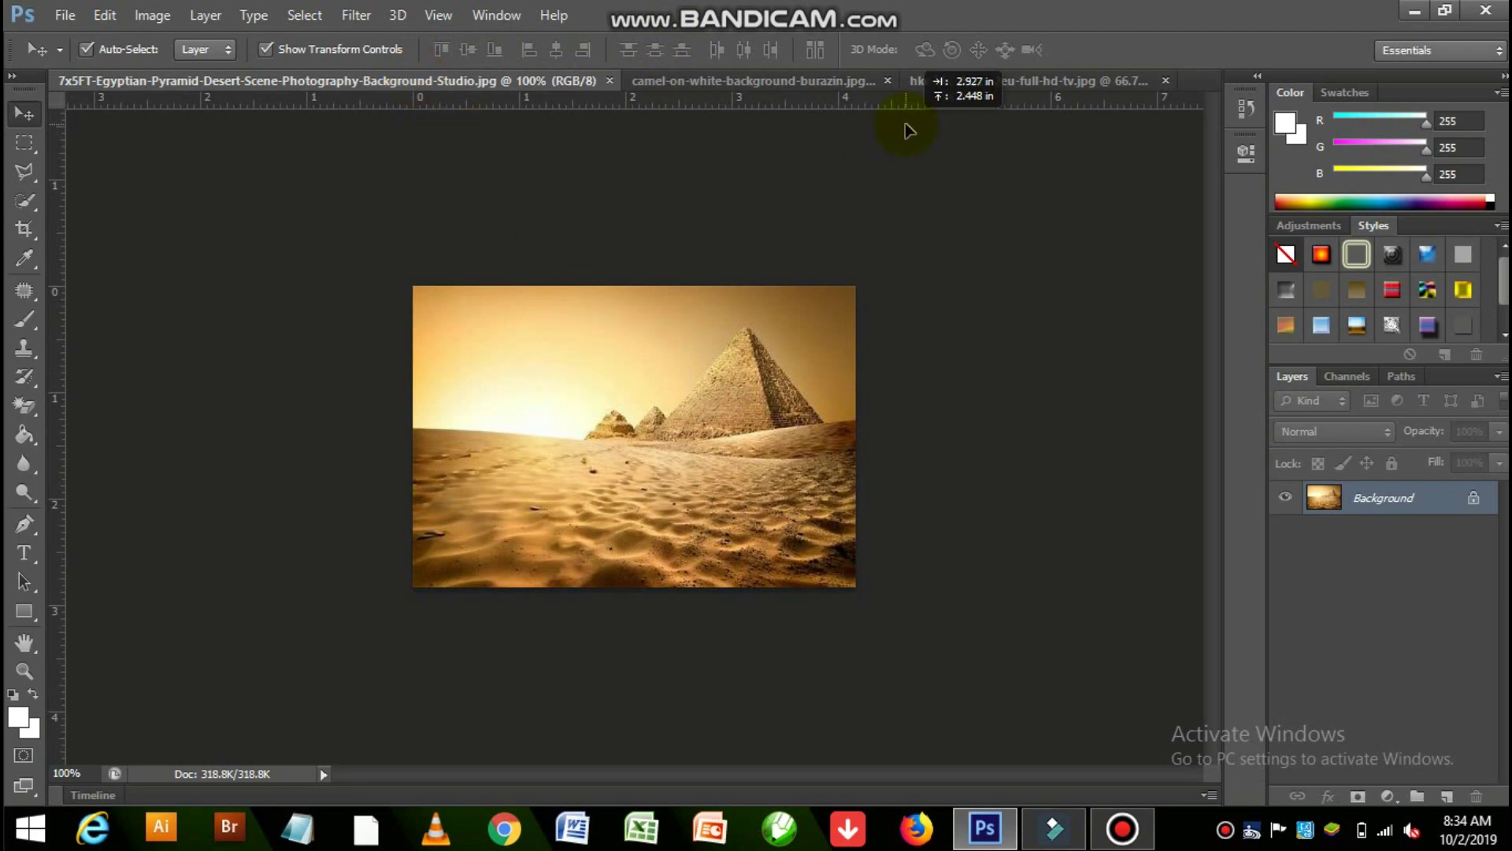
mouse_move(595, 386)
left_mouse_down()
mouse_move(943, 82)
mouse_move(704, 329)
mouse_move(486, 329)
left_mouse_up()
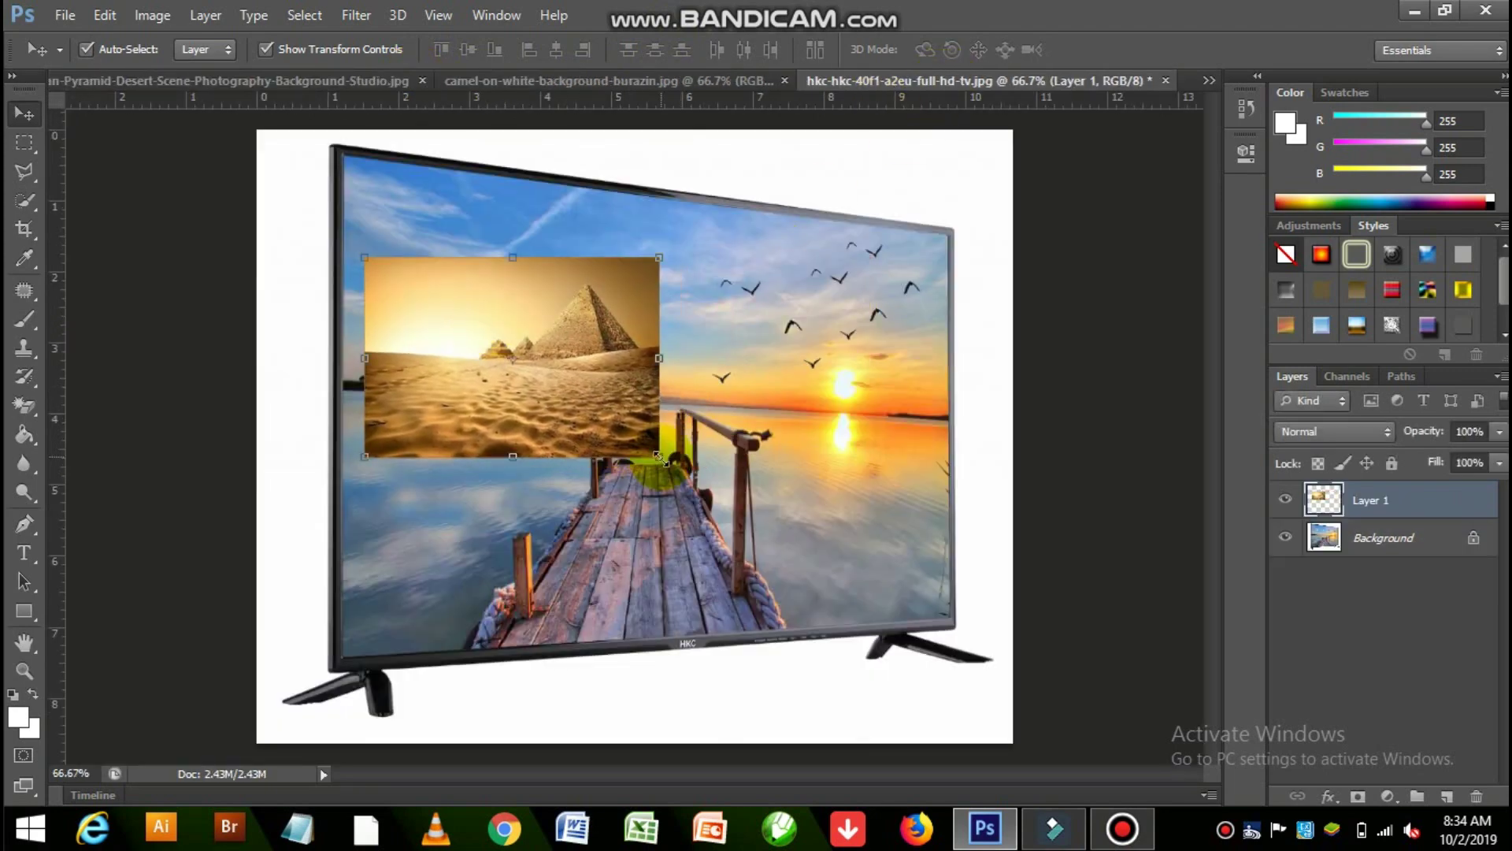
Scale the desert layer and pin its four corners to the HKC TV screen corners
left_click_drag(792, 561, 902, 608)
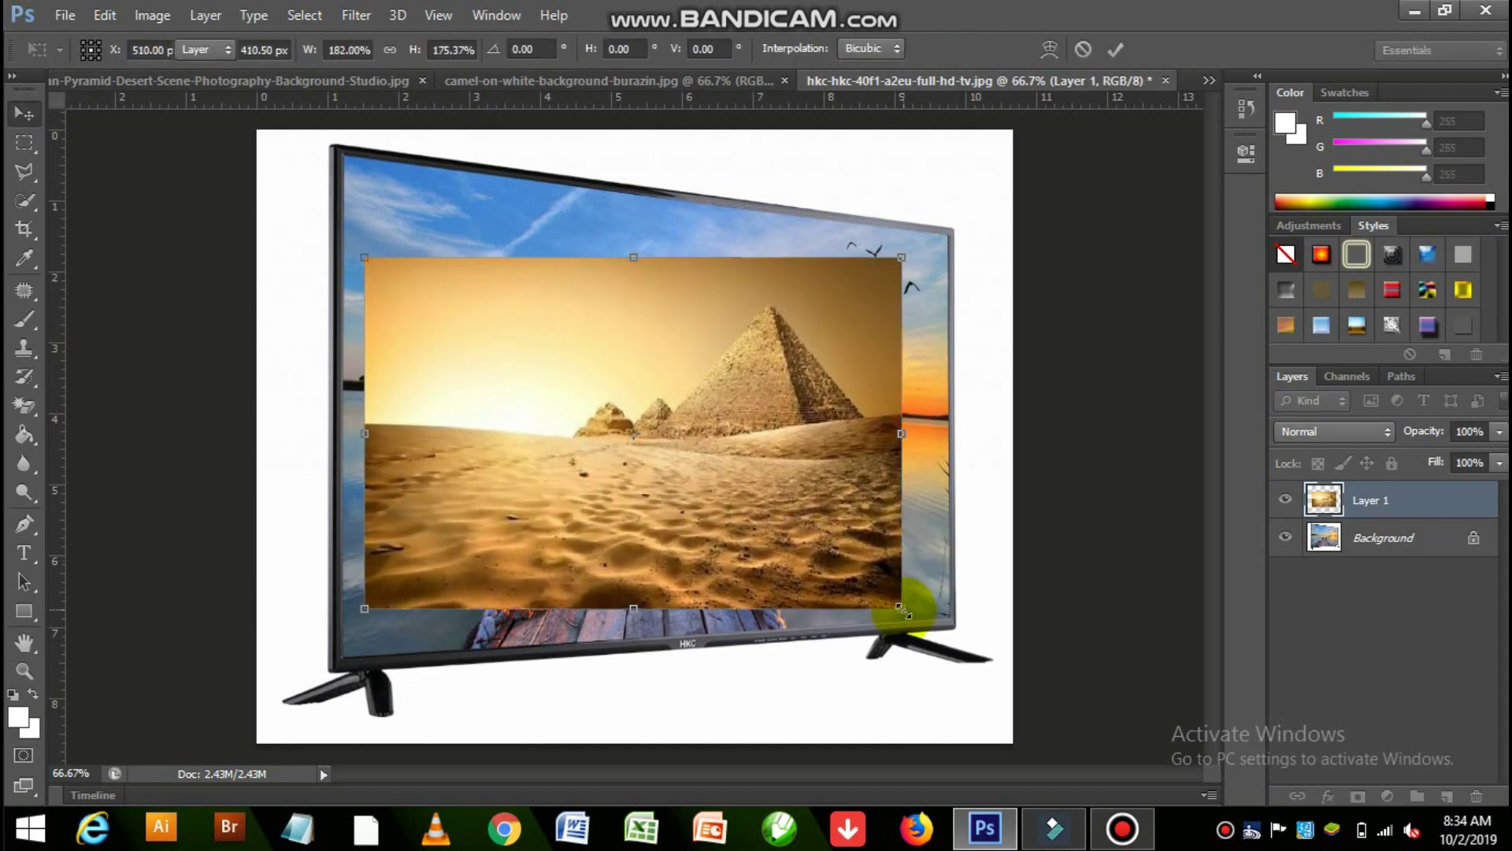
left_click_drag(365, 258, 341, 150)
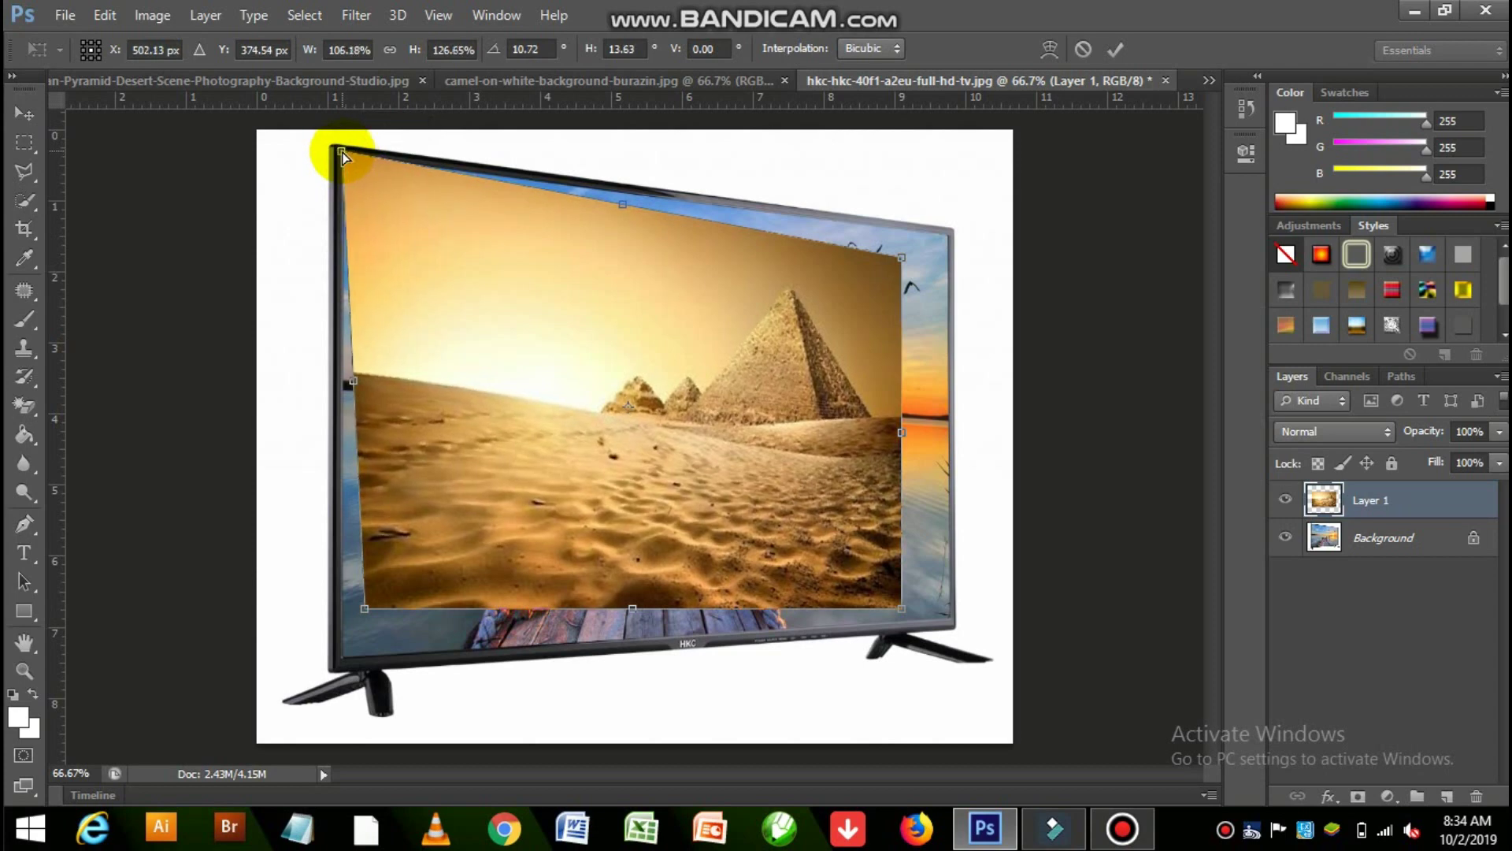
left_click_drag(361, 611, 342, 661)
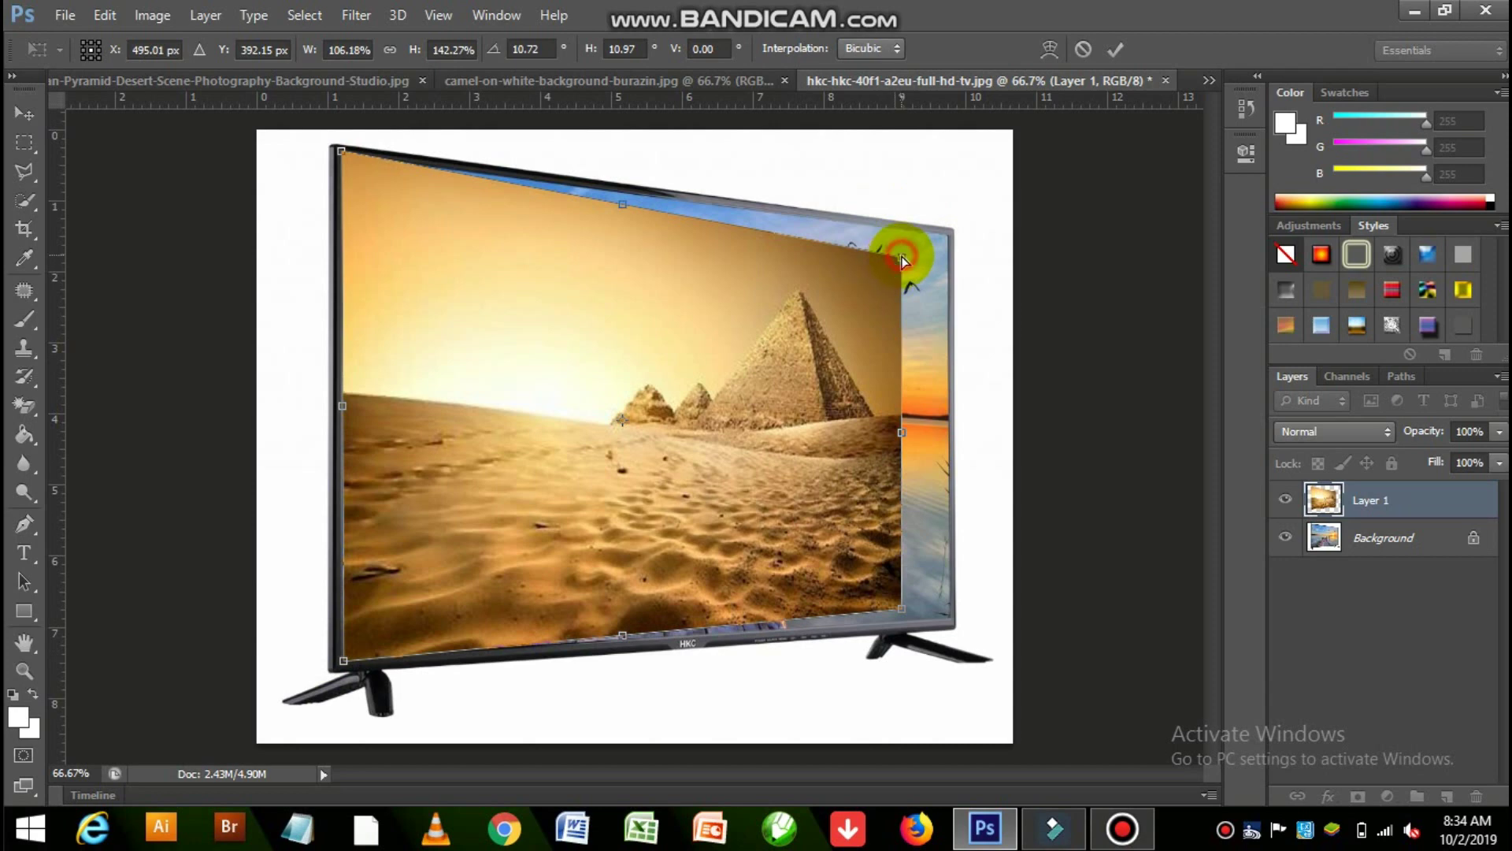
left_click_drag(902, 260, 951, 234)
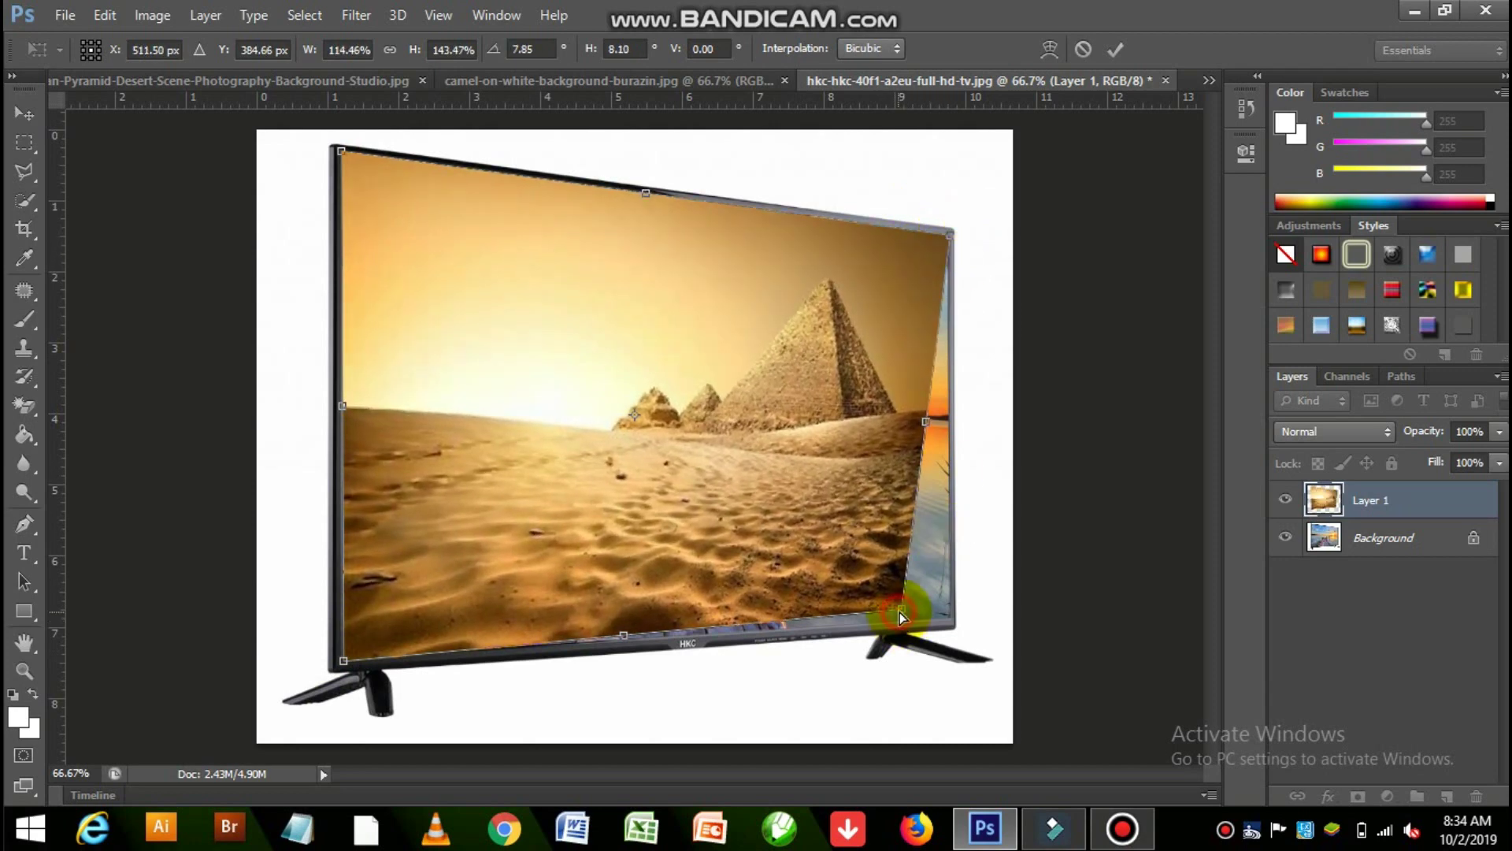
left_click_drag(902, 615, 949, 622)
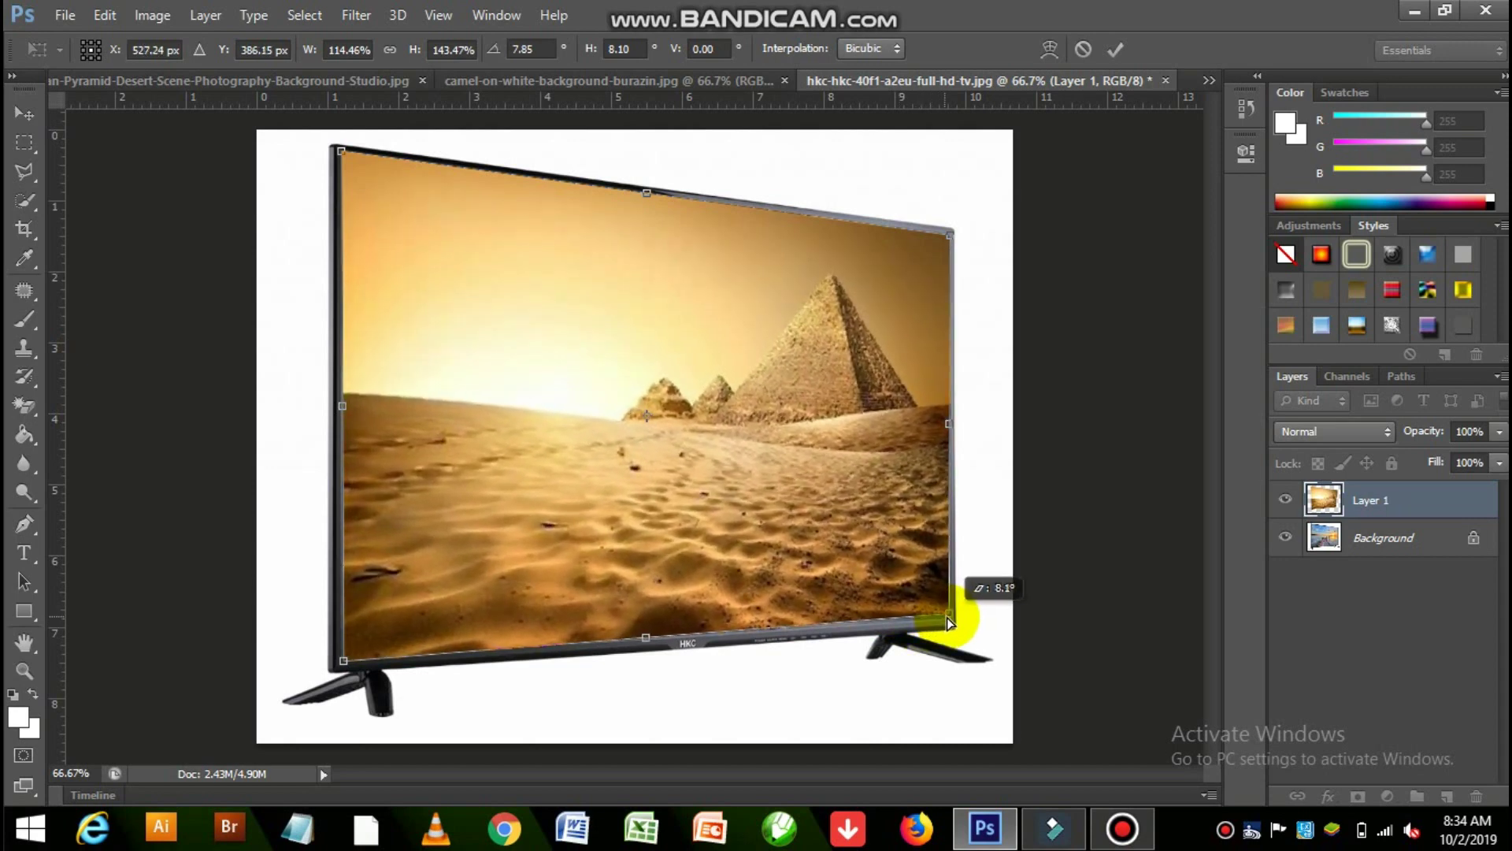
left_click_drag(949, 622, 949, 622)
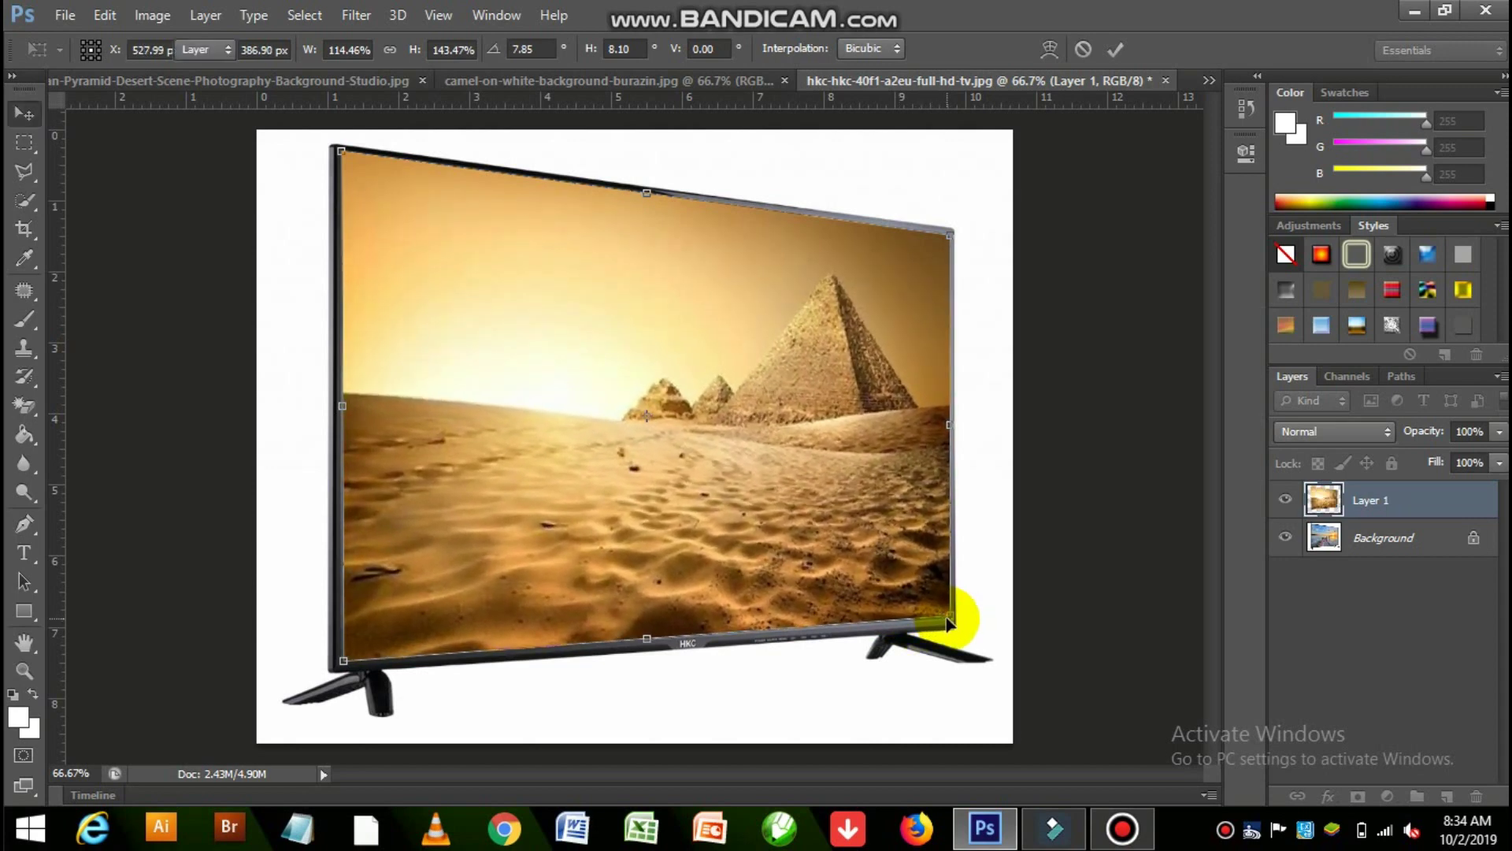
key("Return")
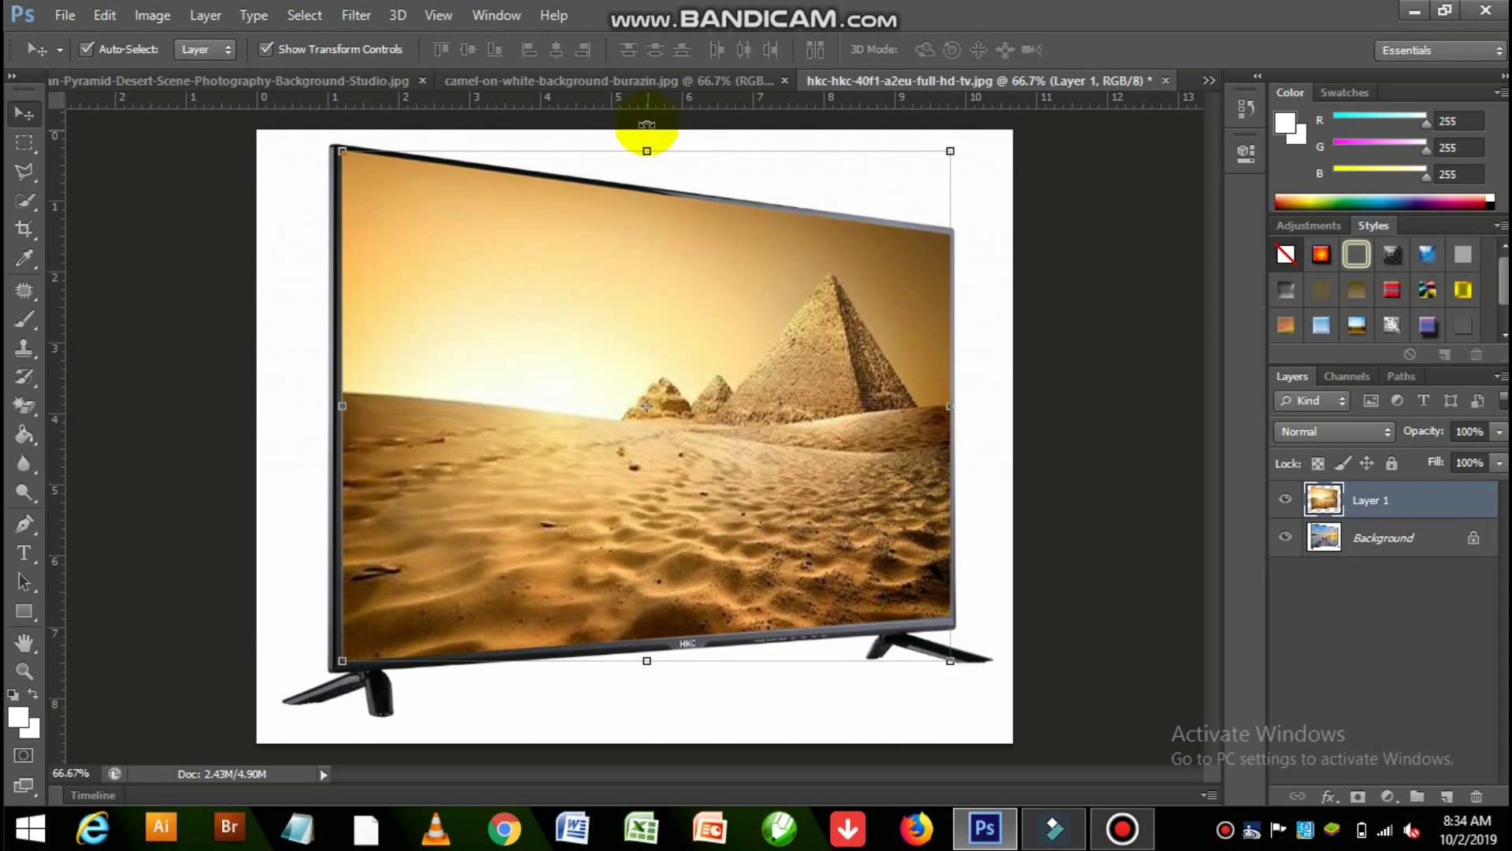
Erase the camel photo's white background, leaving the camel as Layer 0, and carry it toward the TV image
left_click(677, 82)
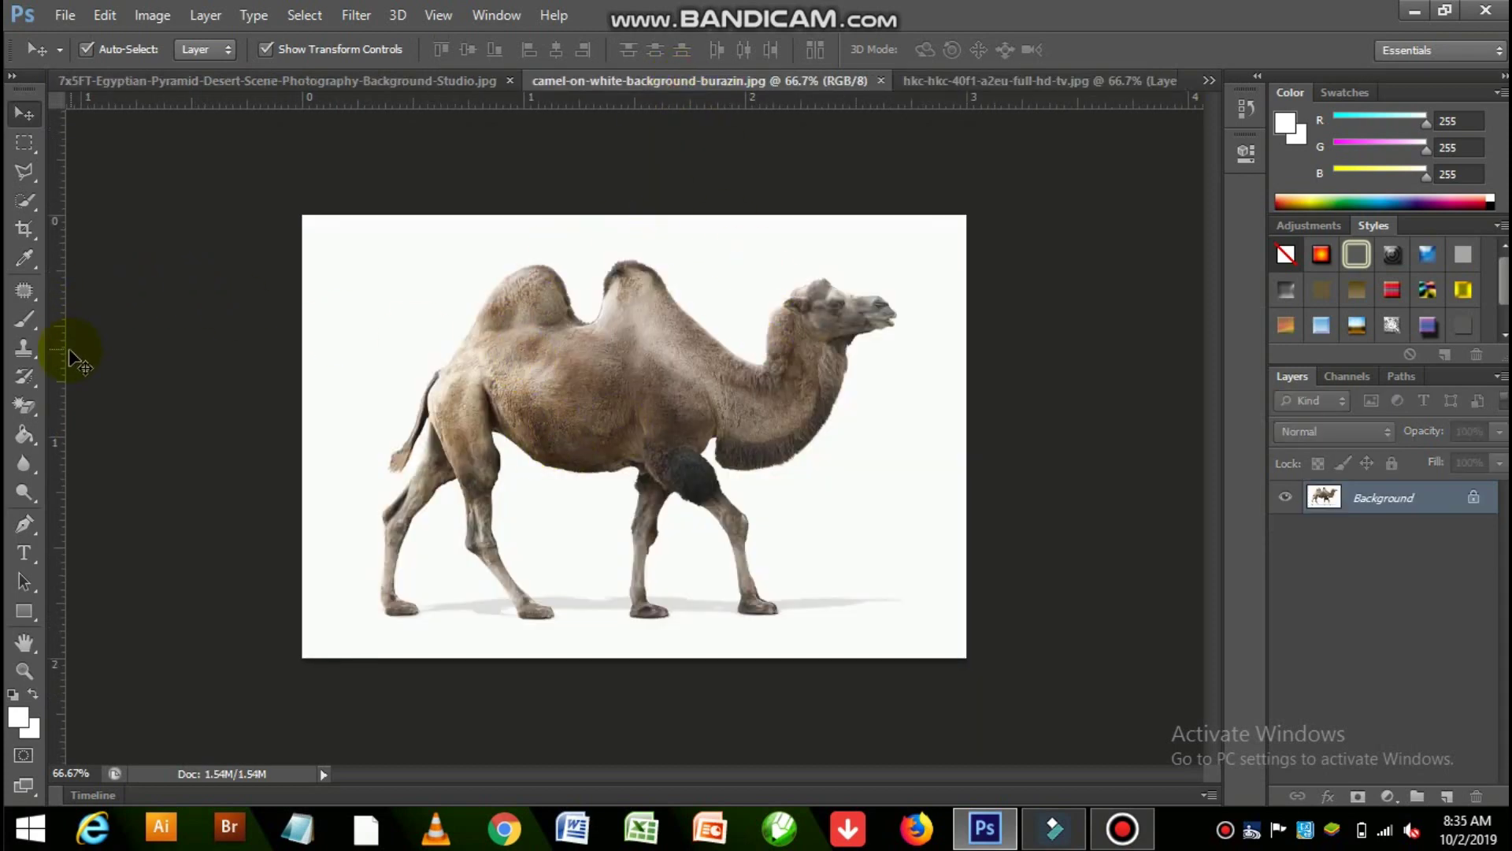
left_click(30, 403)
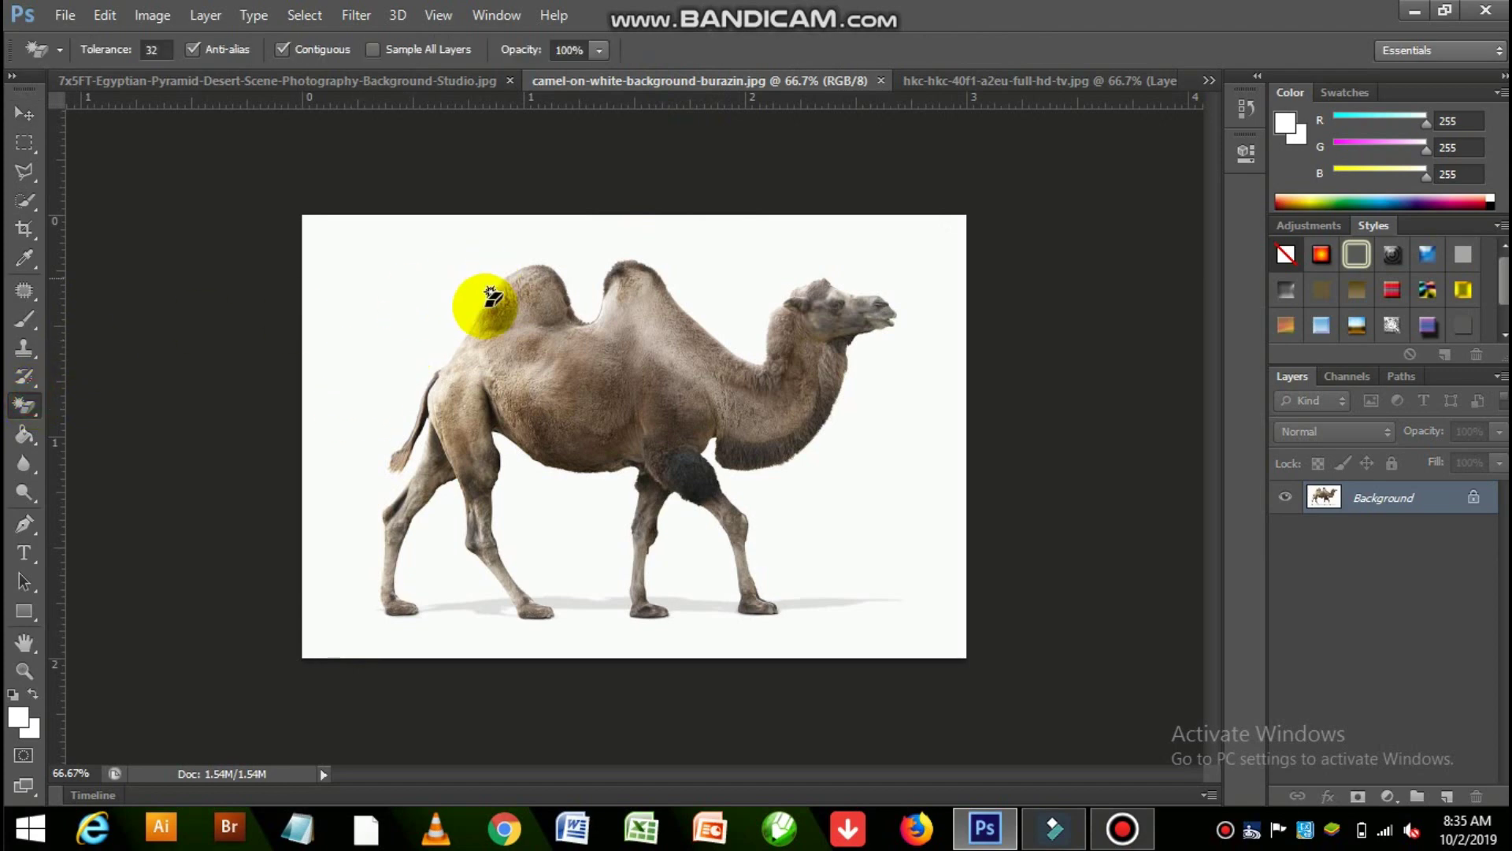
left_click(378, 343)
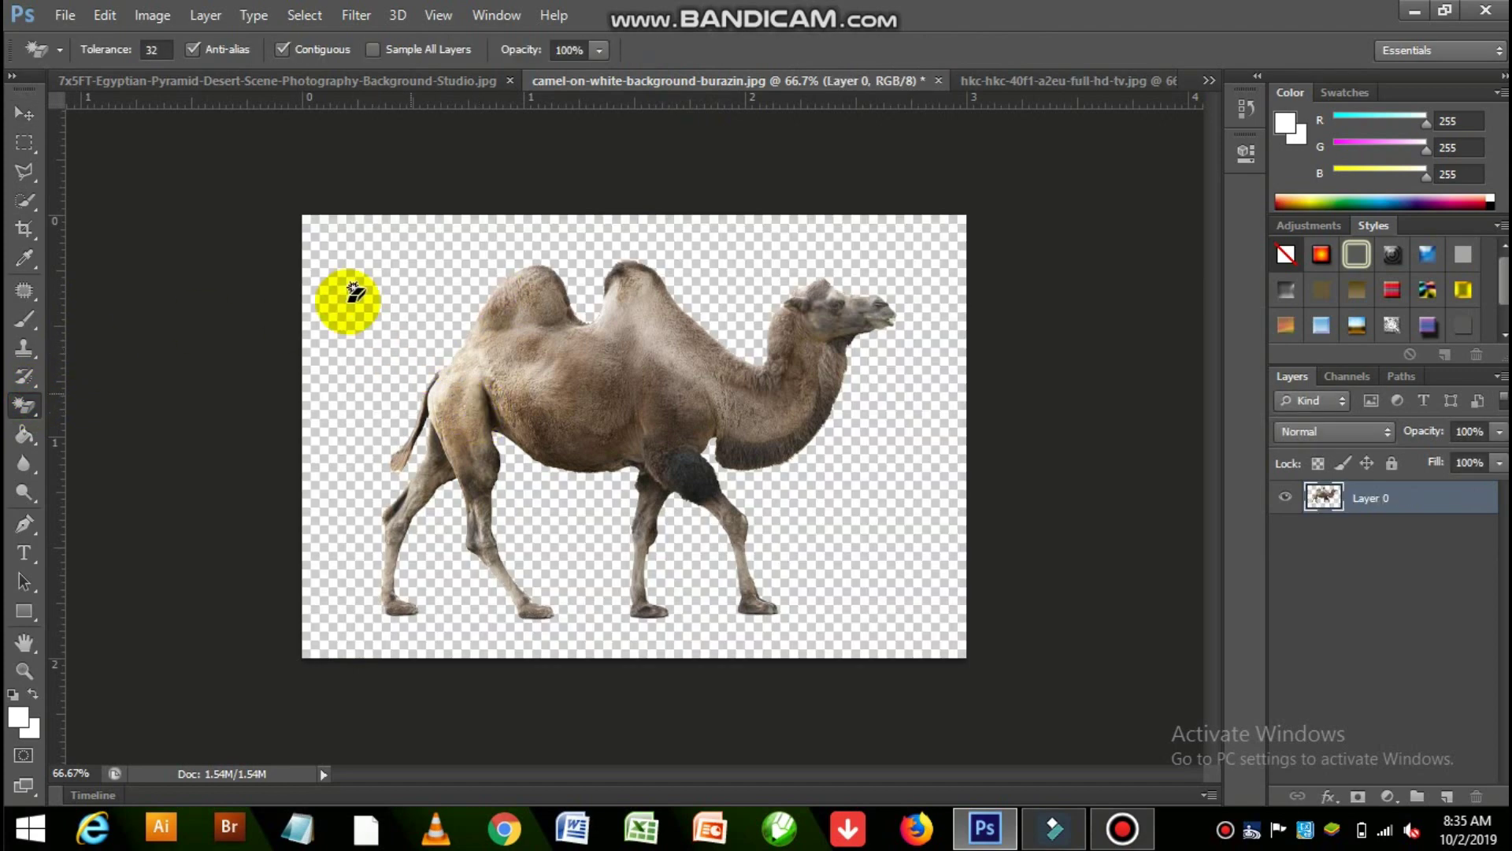
left_click(23, 114)
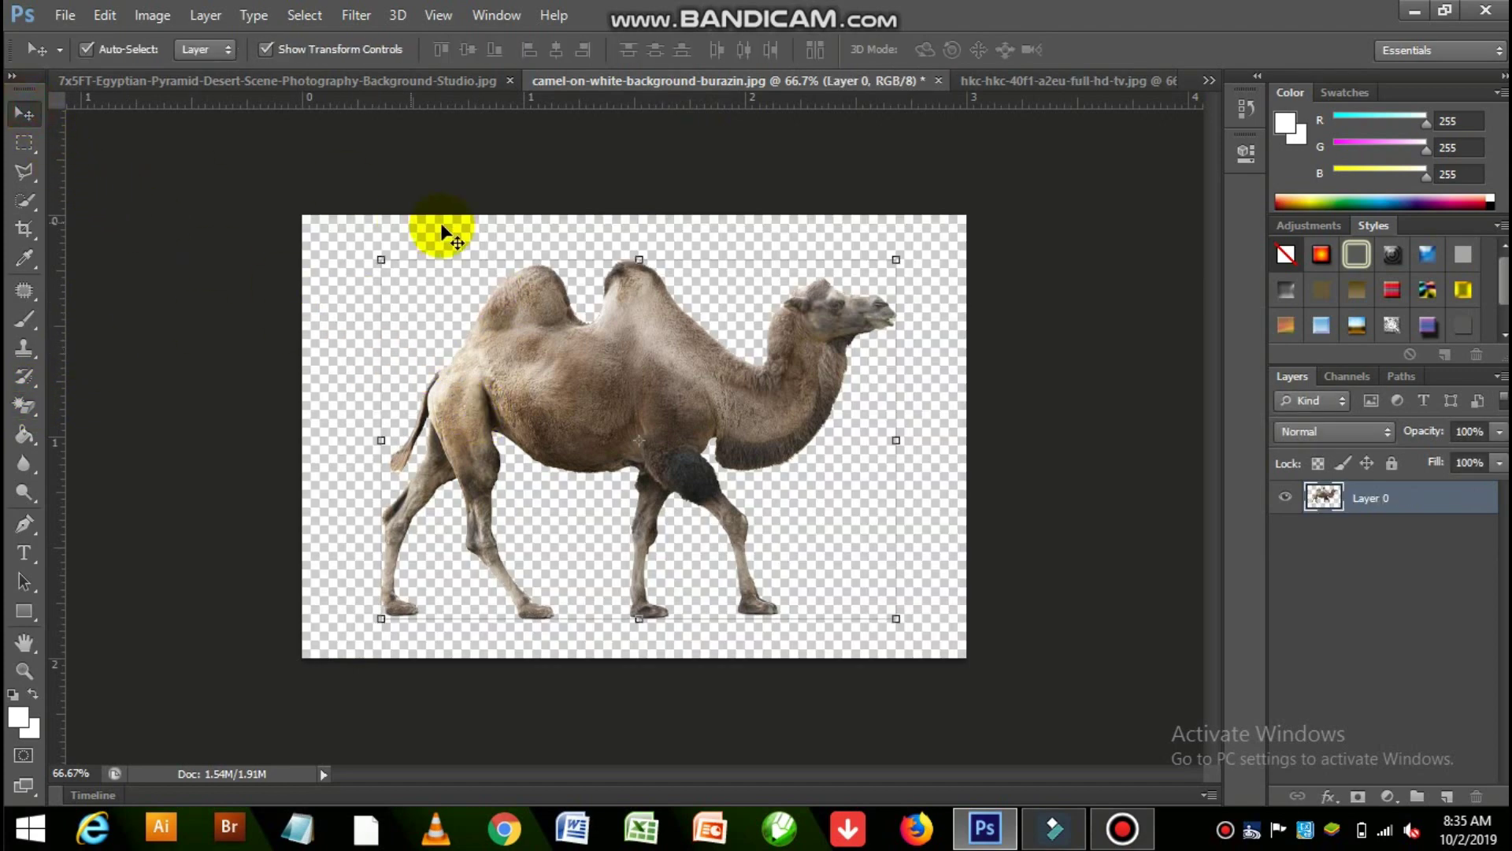
mouse_move(551, 358)
left_mouse_down()
mouse_move(405, 113)
mouse_move(959, 55)
left_mouse_up()
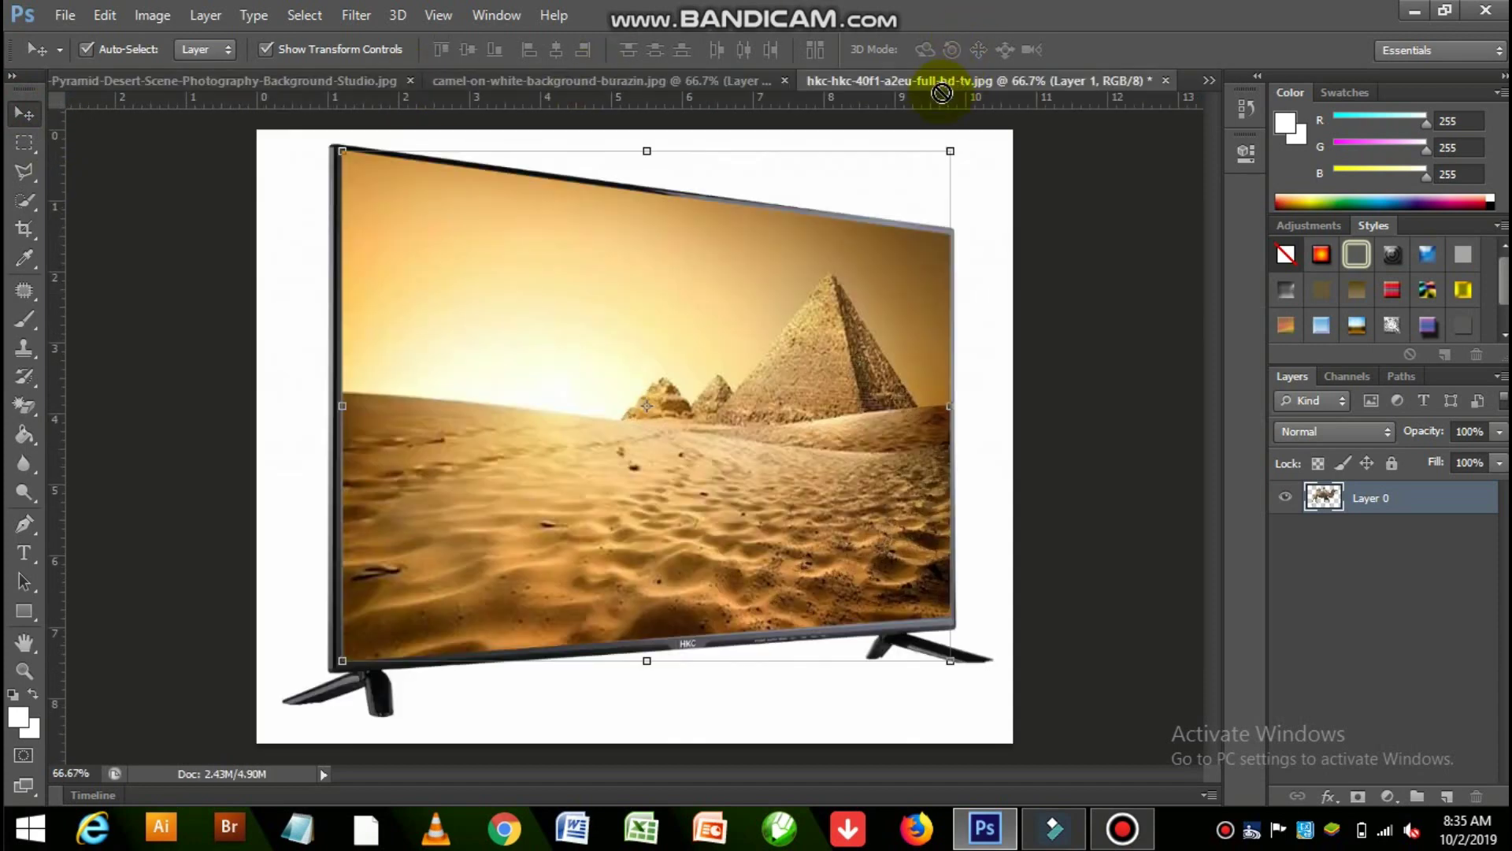
Place the camel as Layer 2 on the TV screen, skewed over the bottom bezel and past the frame
left_click_drag(959, 55, 739, 295)
left_click_drag(904, 337, 779, 411)
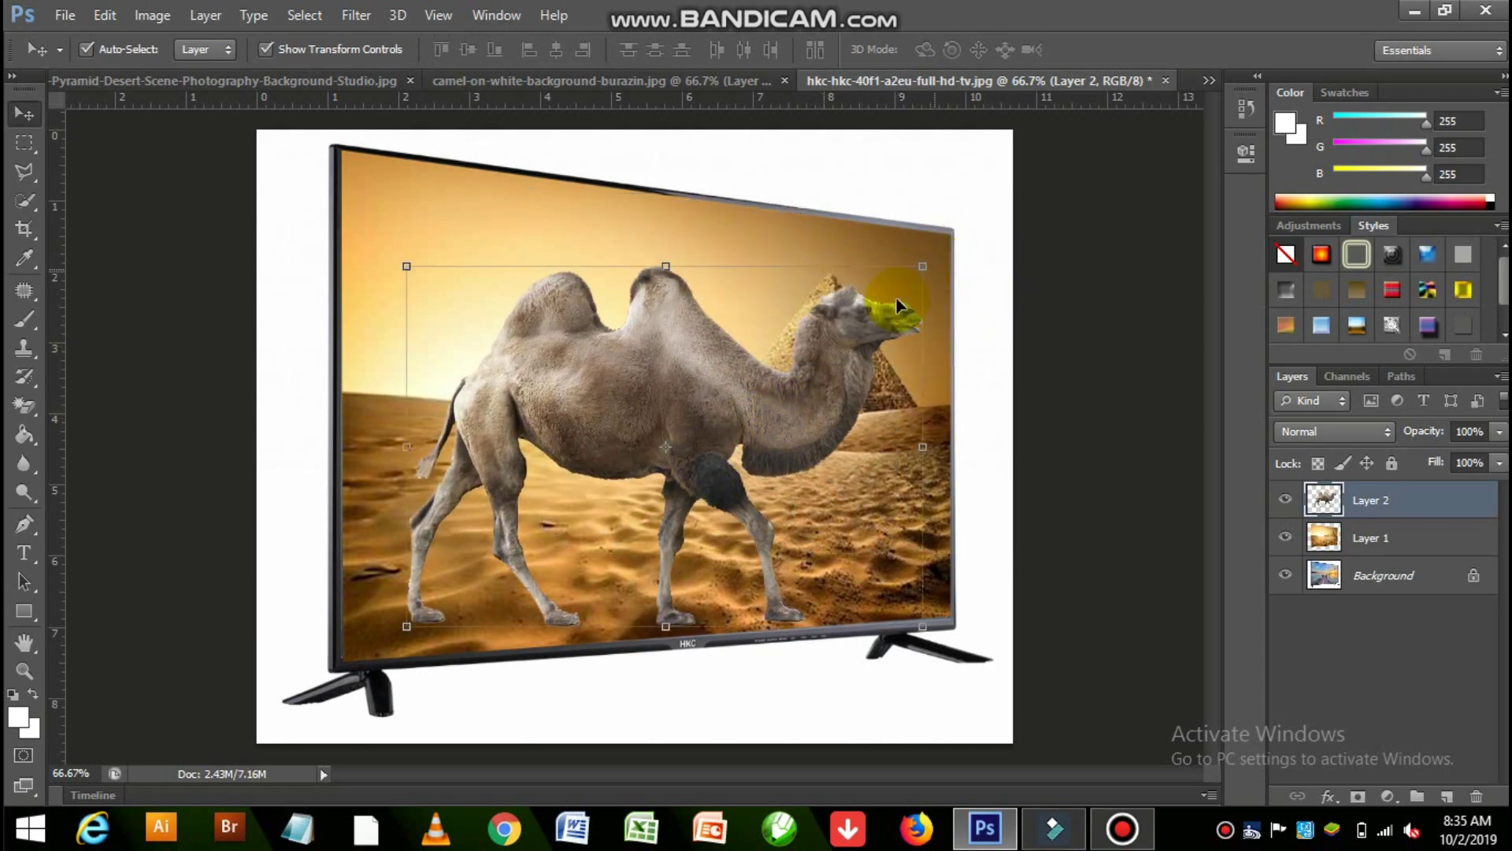
left_click_drag(871, 307, 944, 315)
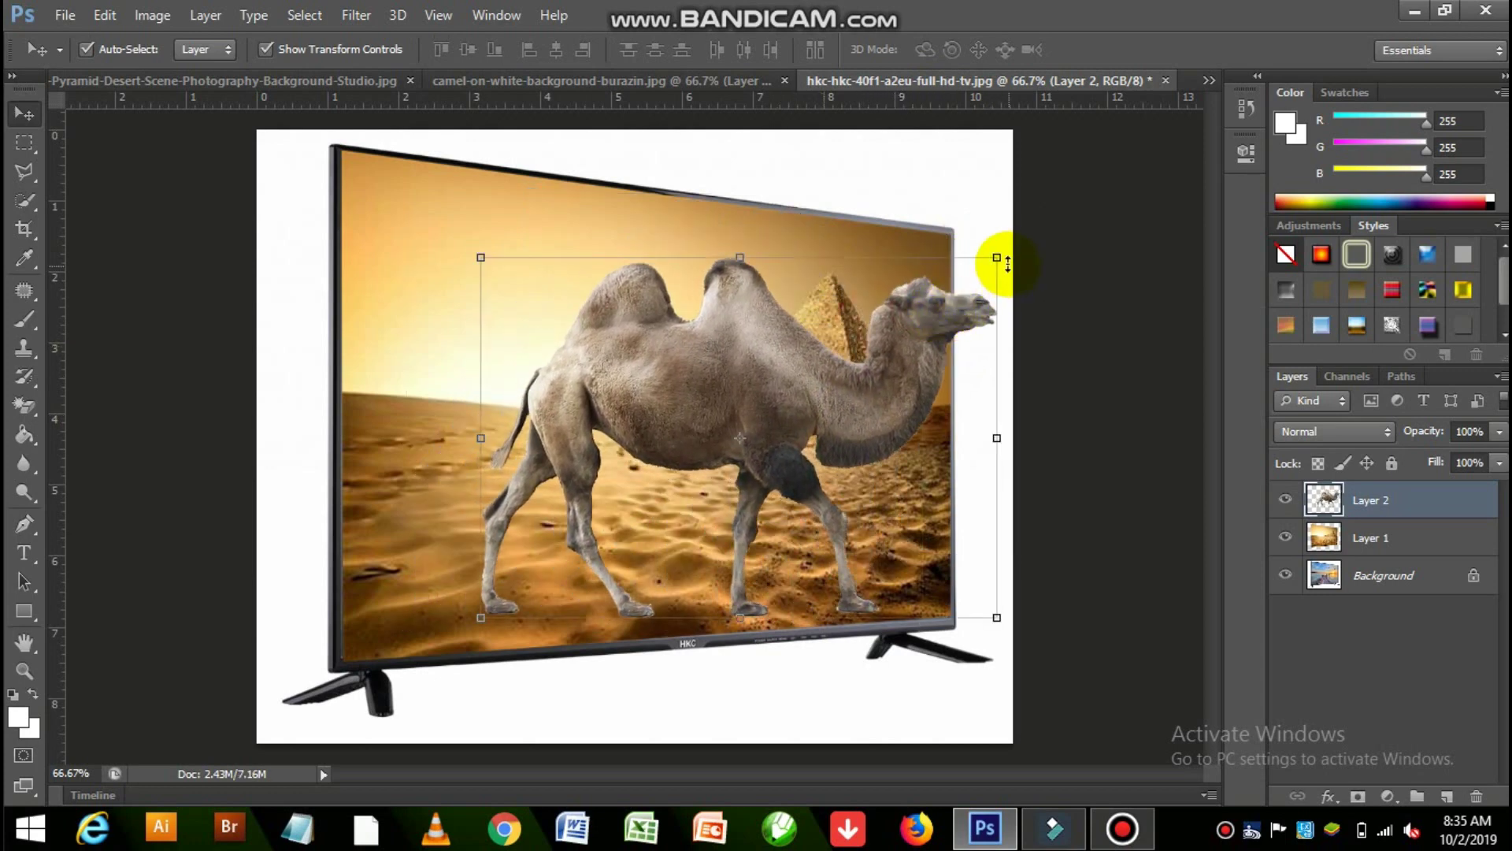
left_click_drag(996, 257, 997, 232)
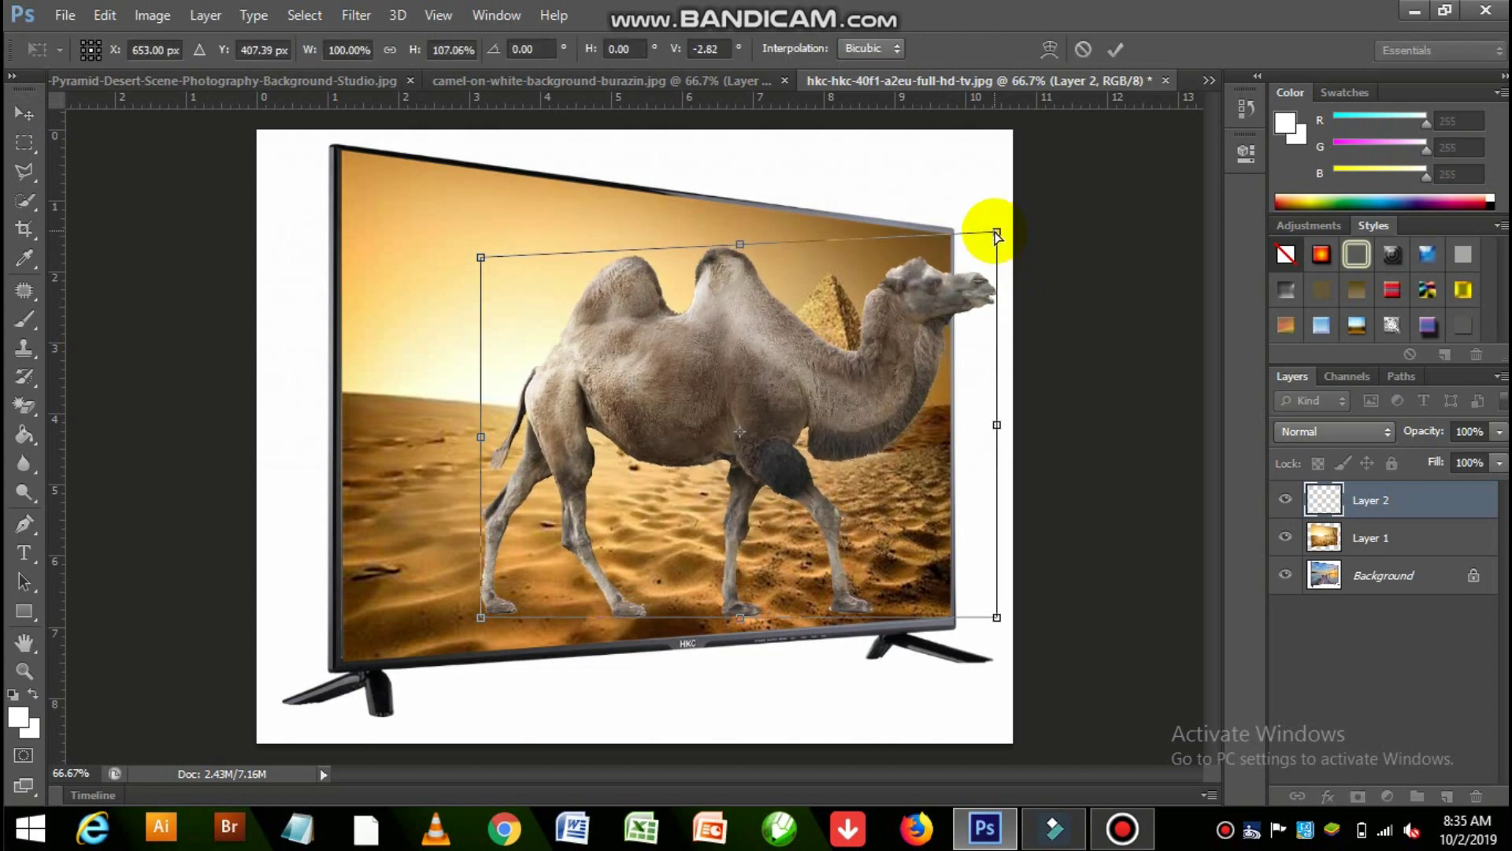
left_click_drag(477, 622, 480, 661)
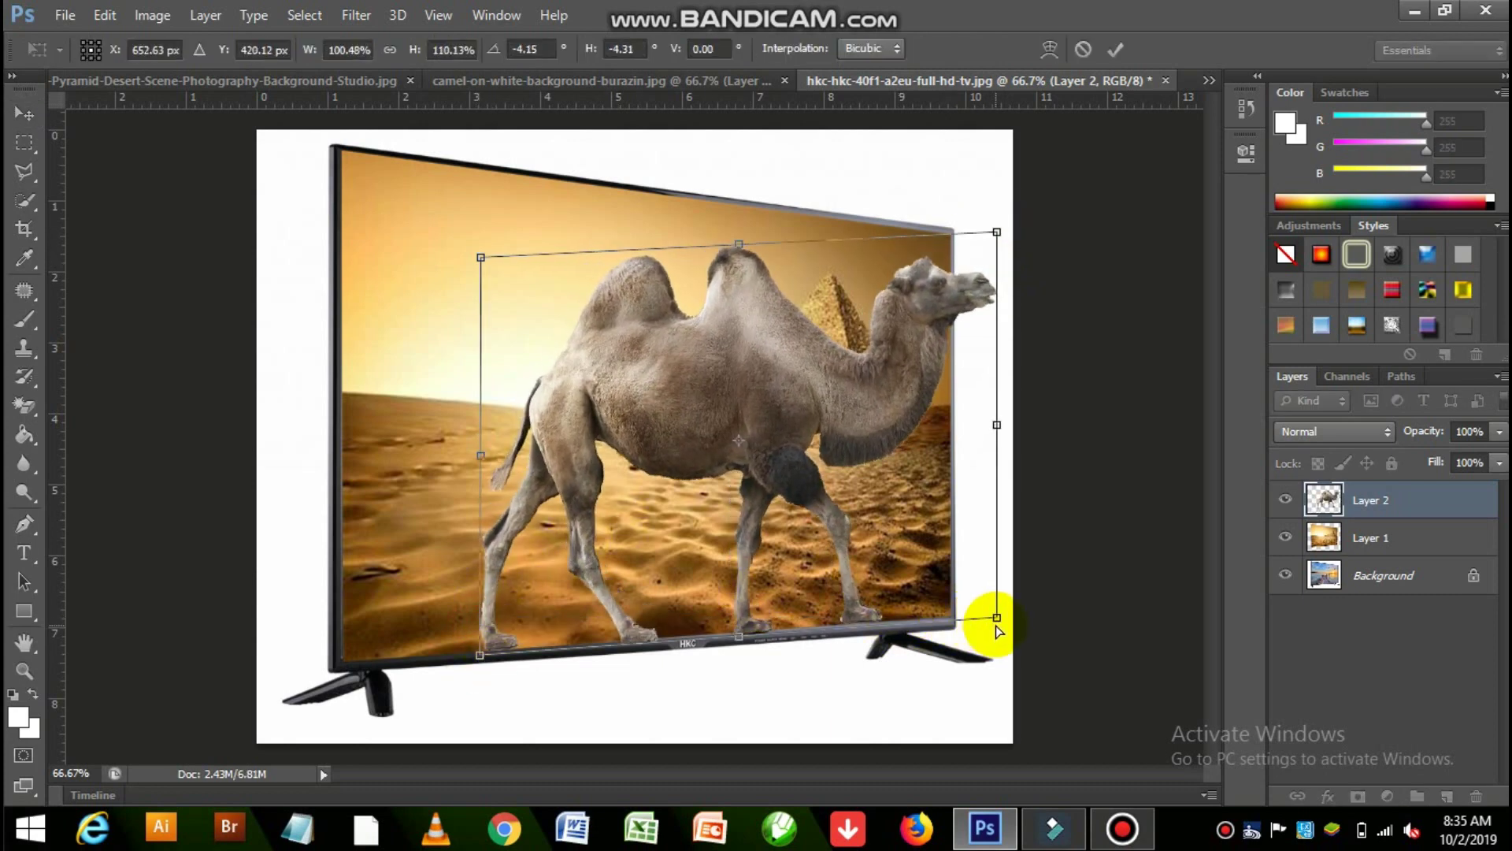
left_click_drag(995, 619, 997, 614)
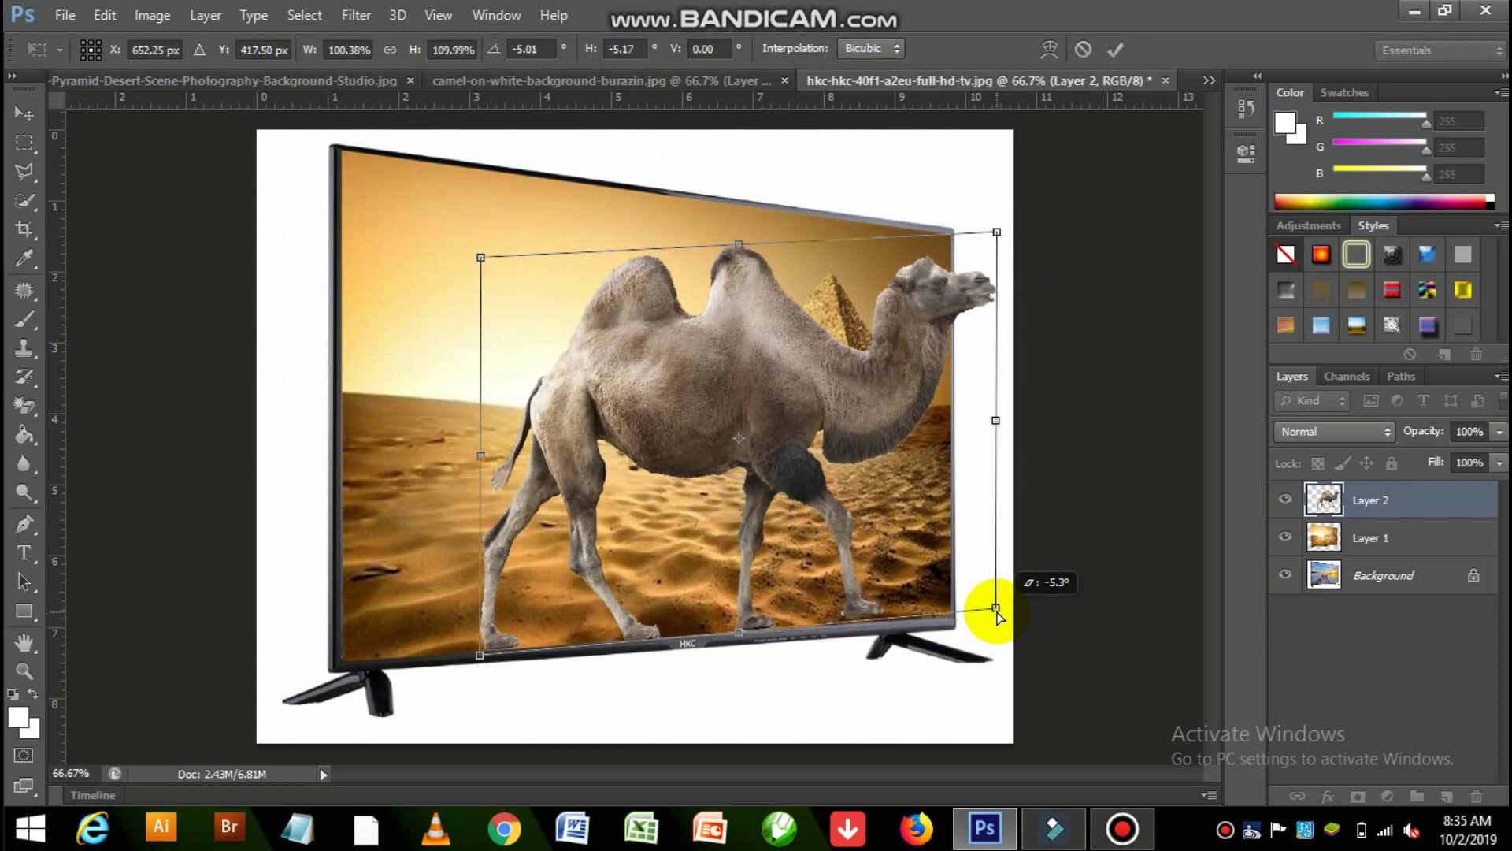
key("Return")
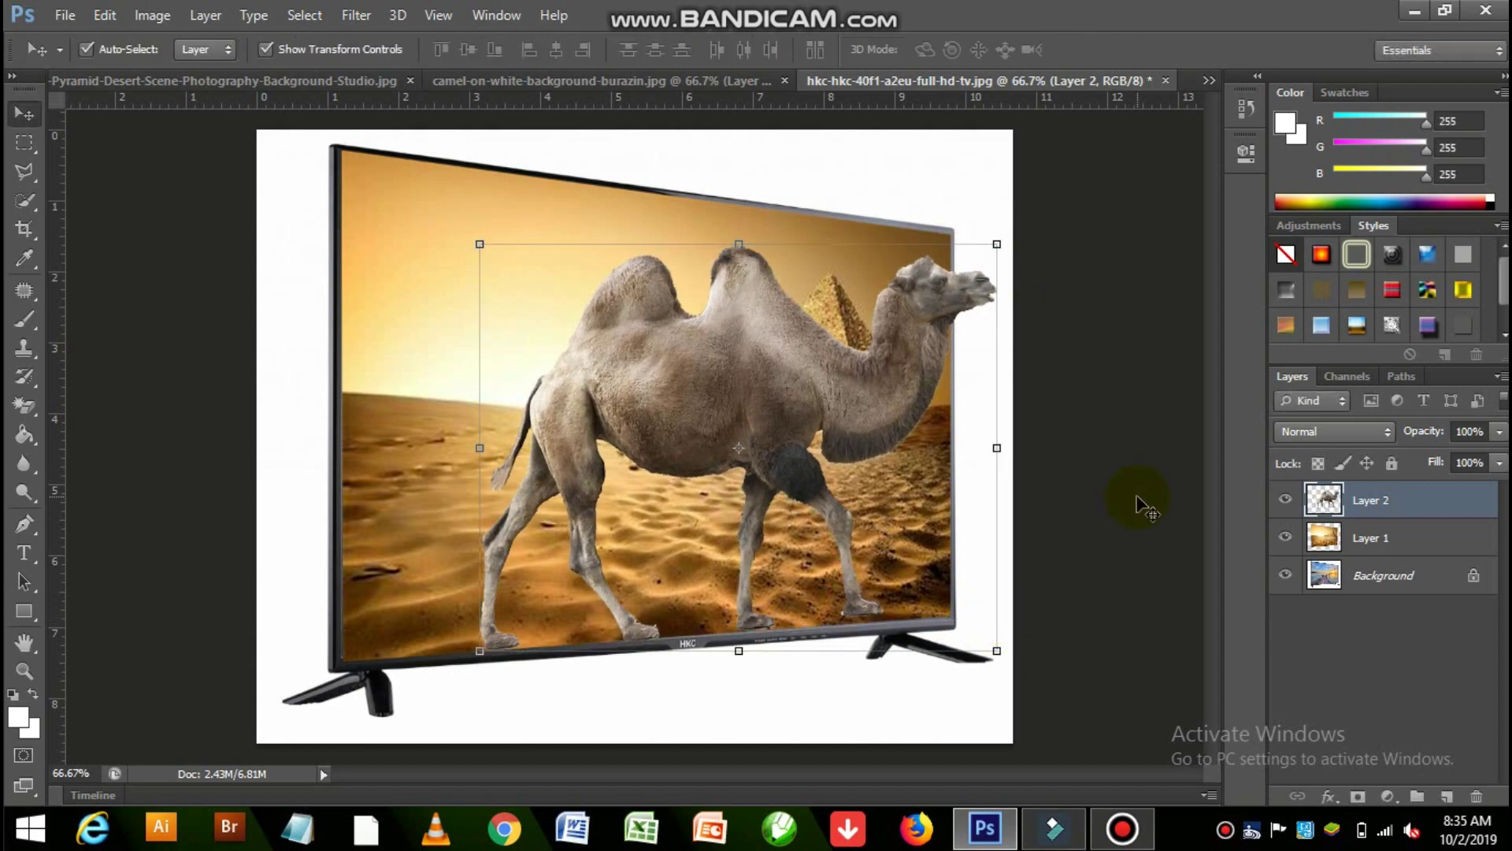
left_click(1142, 421)
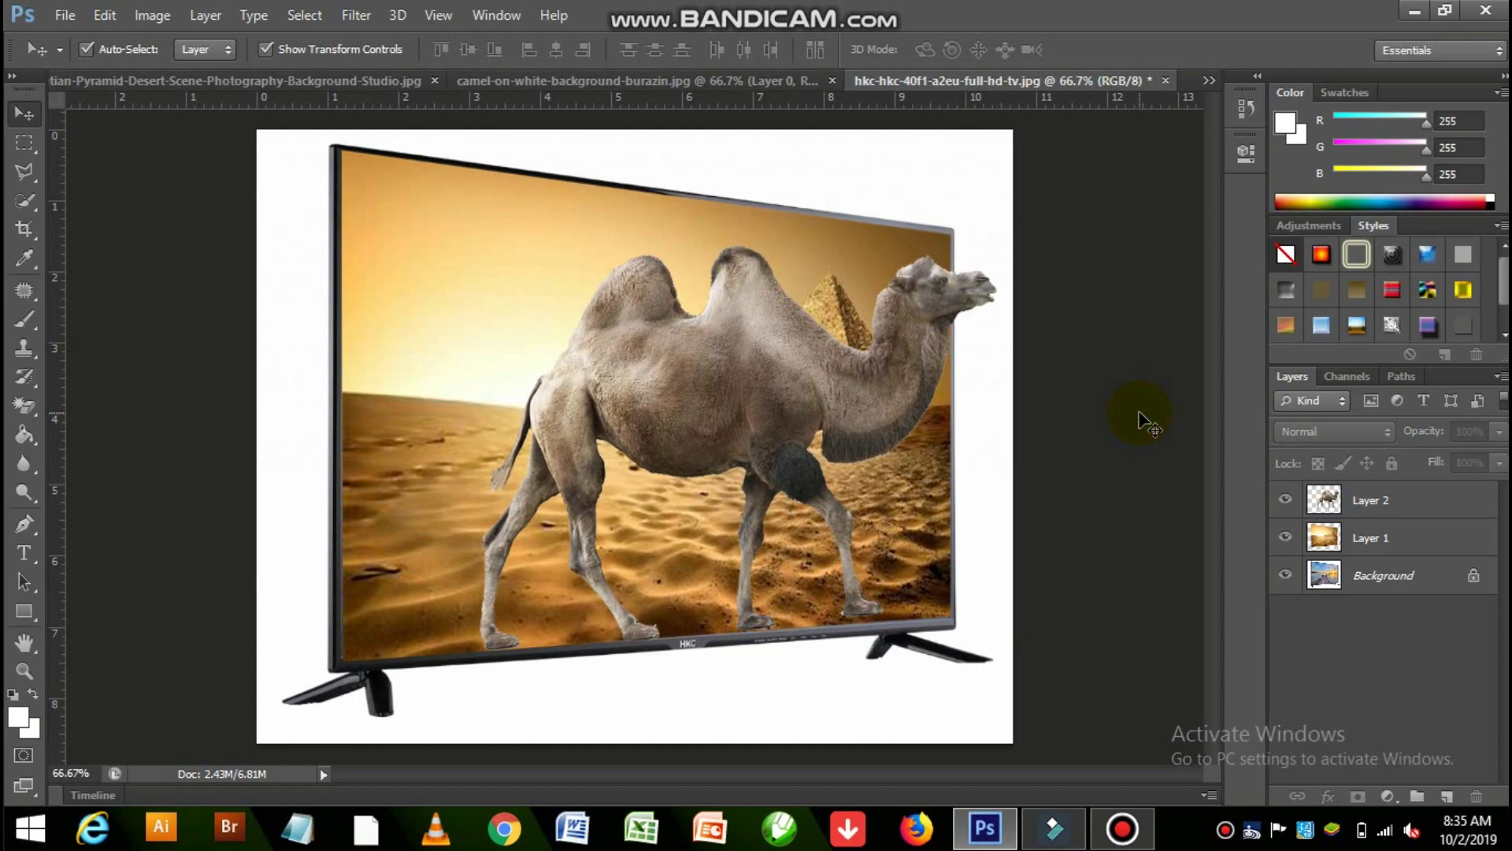
Minimize Photoshop, open the desktop samples folder and view sampl 10 full-screen
left_click(1412, 14)
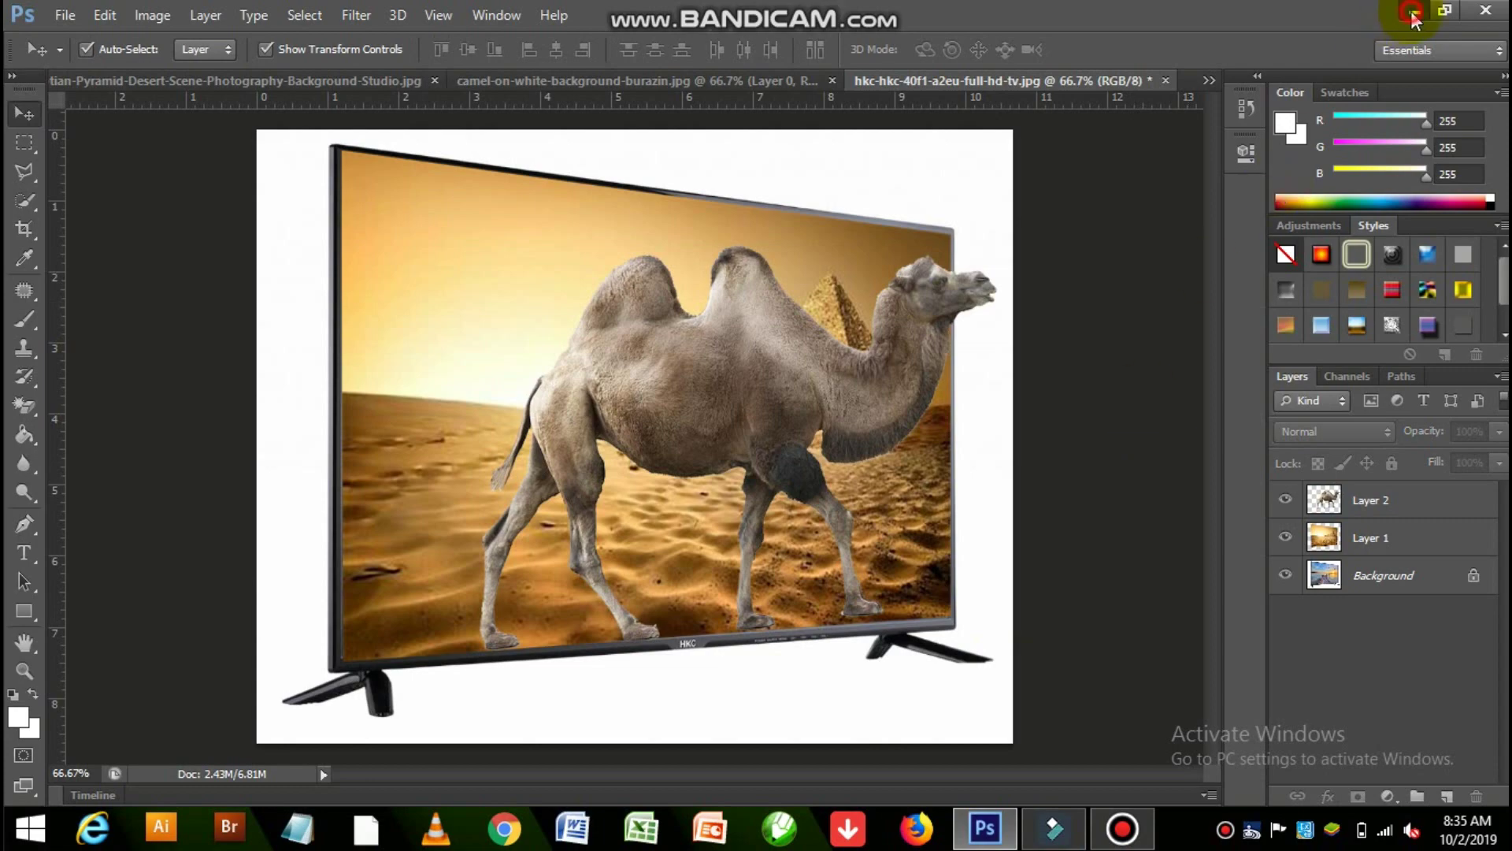
double_click(1373, 54)
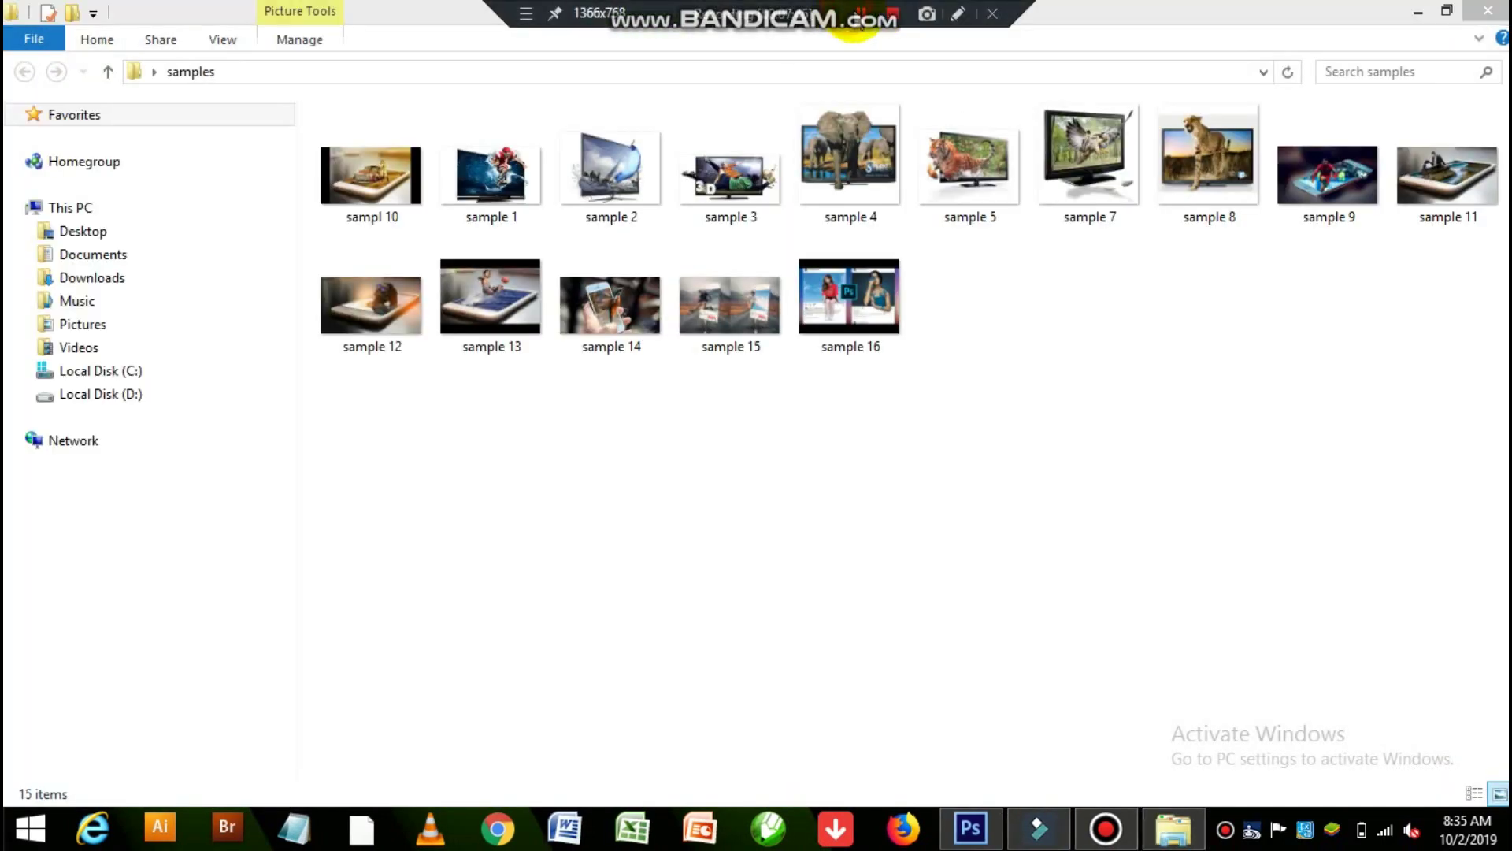
double_click(361, 185)
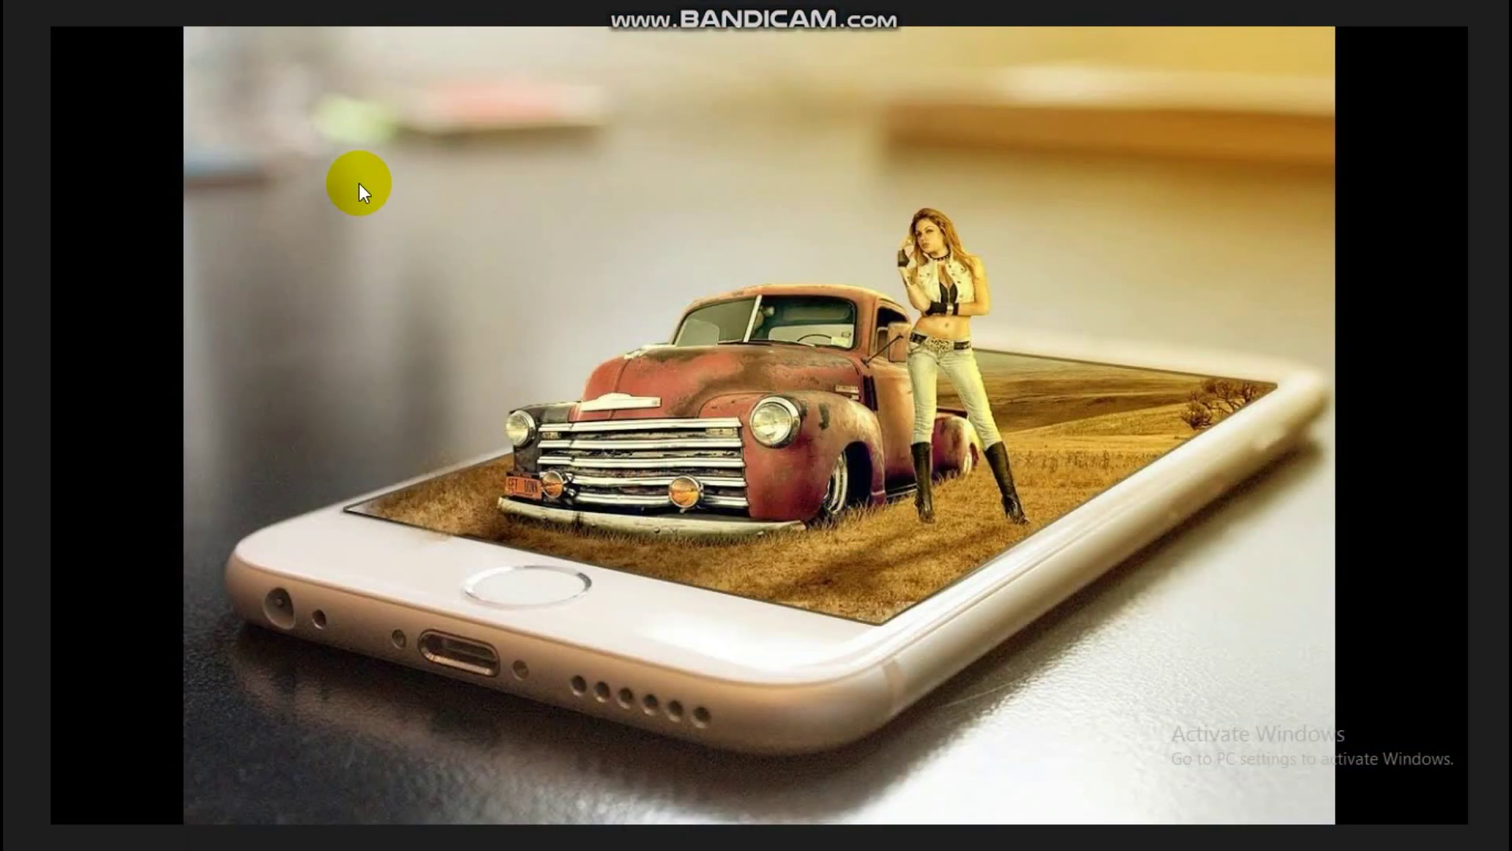
Page through the sample pop-up images one by one in Photos, then close the viewer
key("Right")
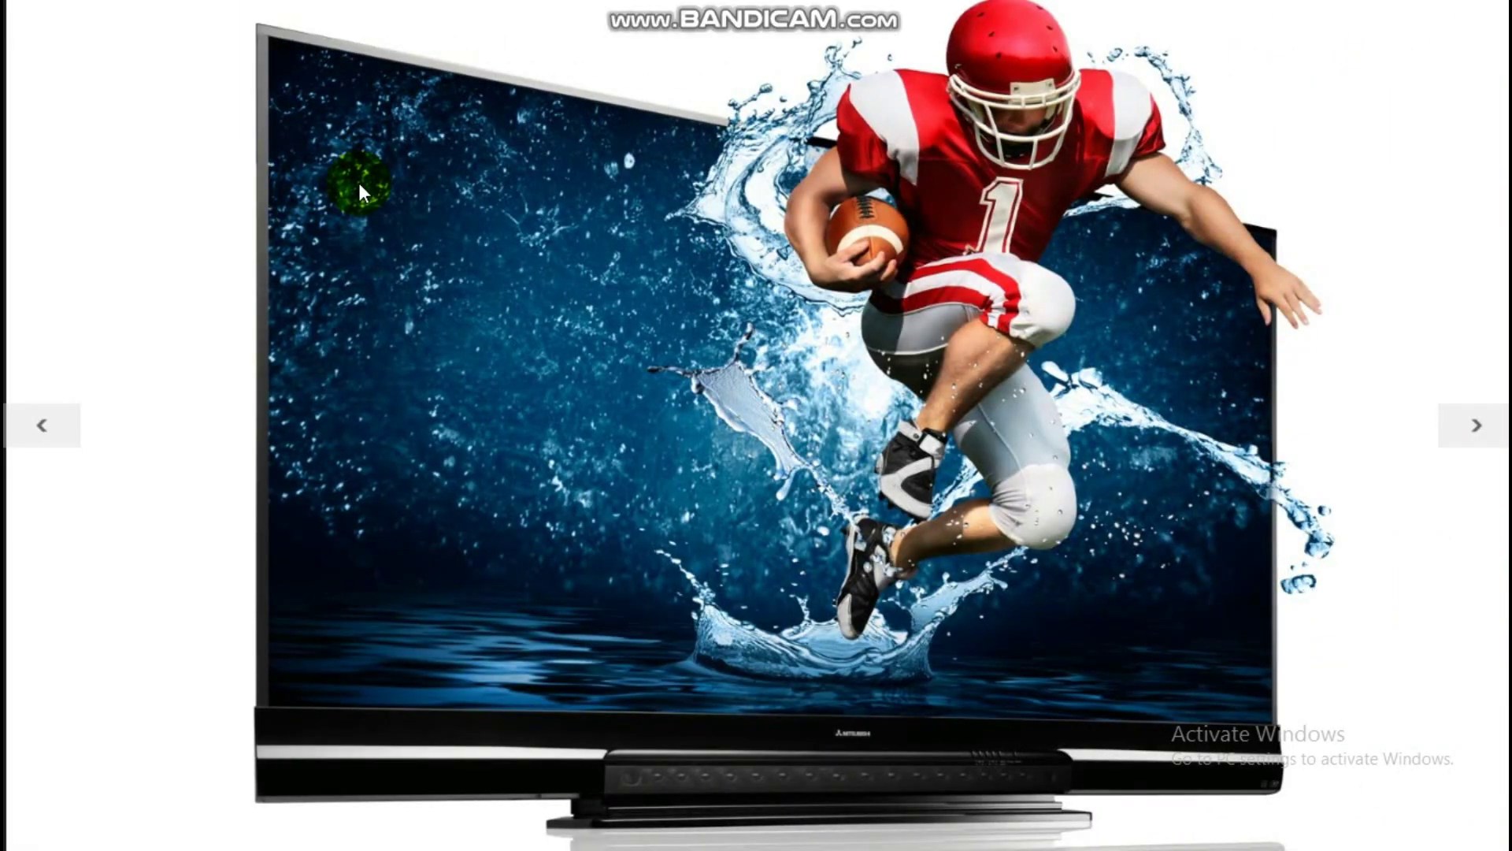
key("Right")
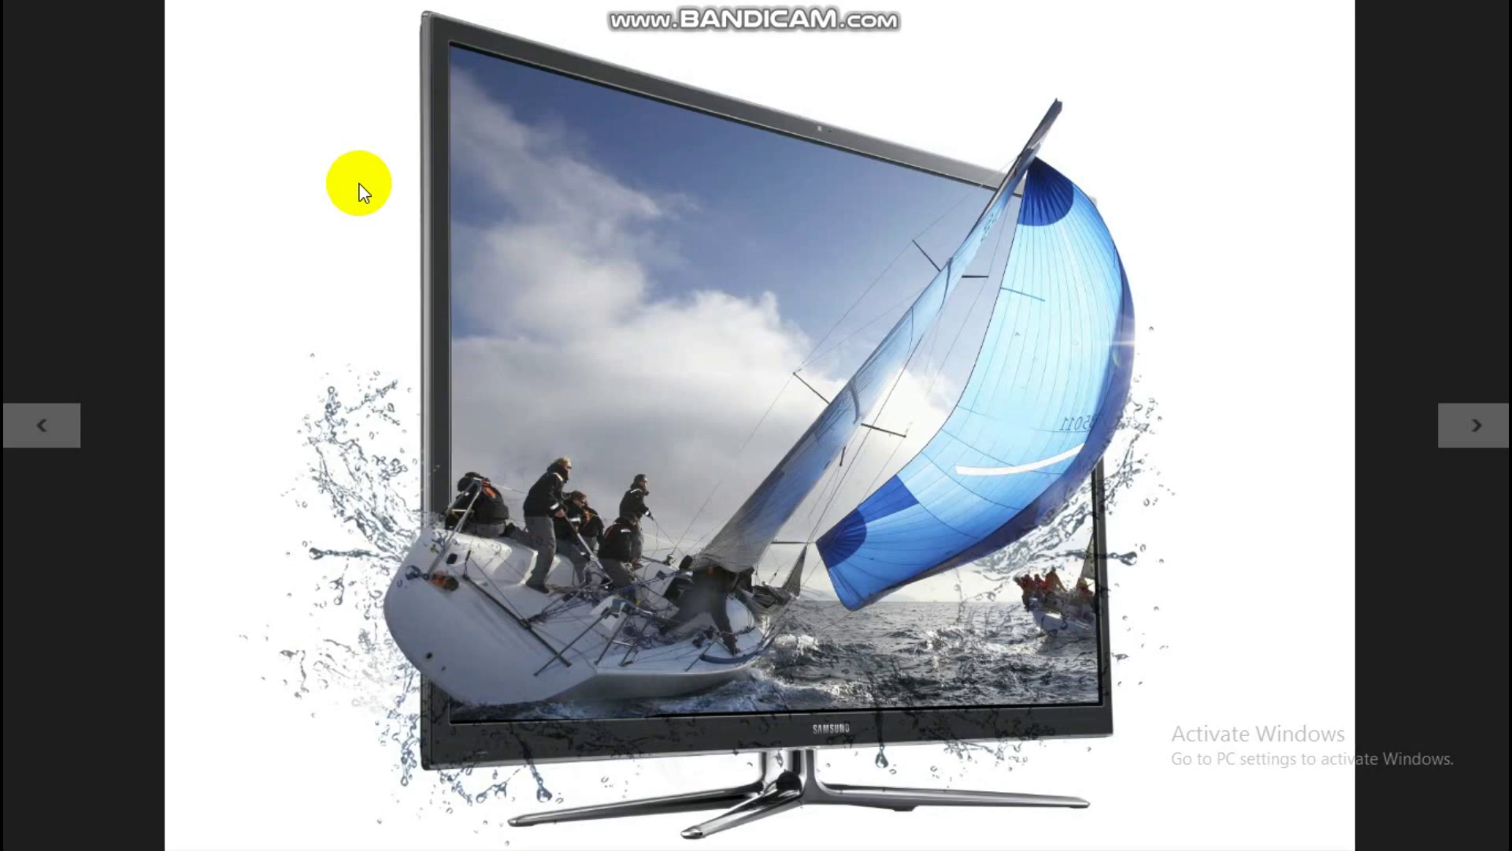
key("Left")
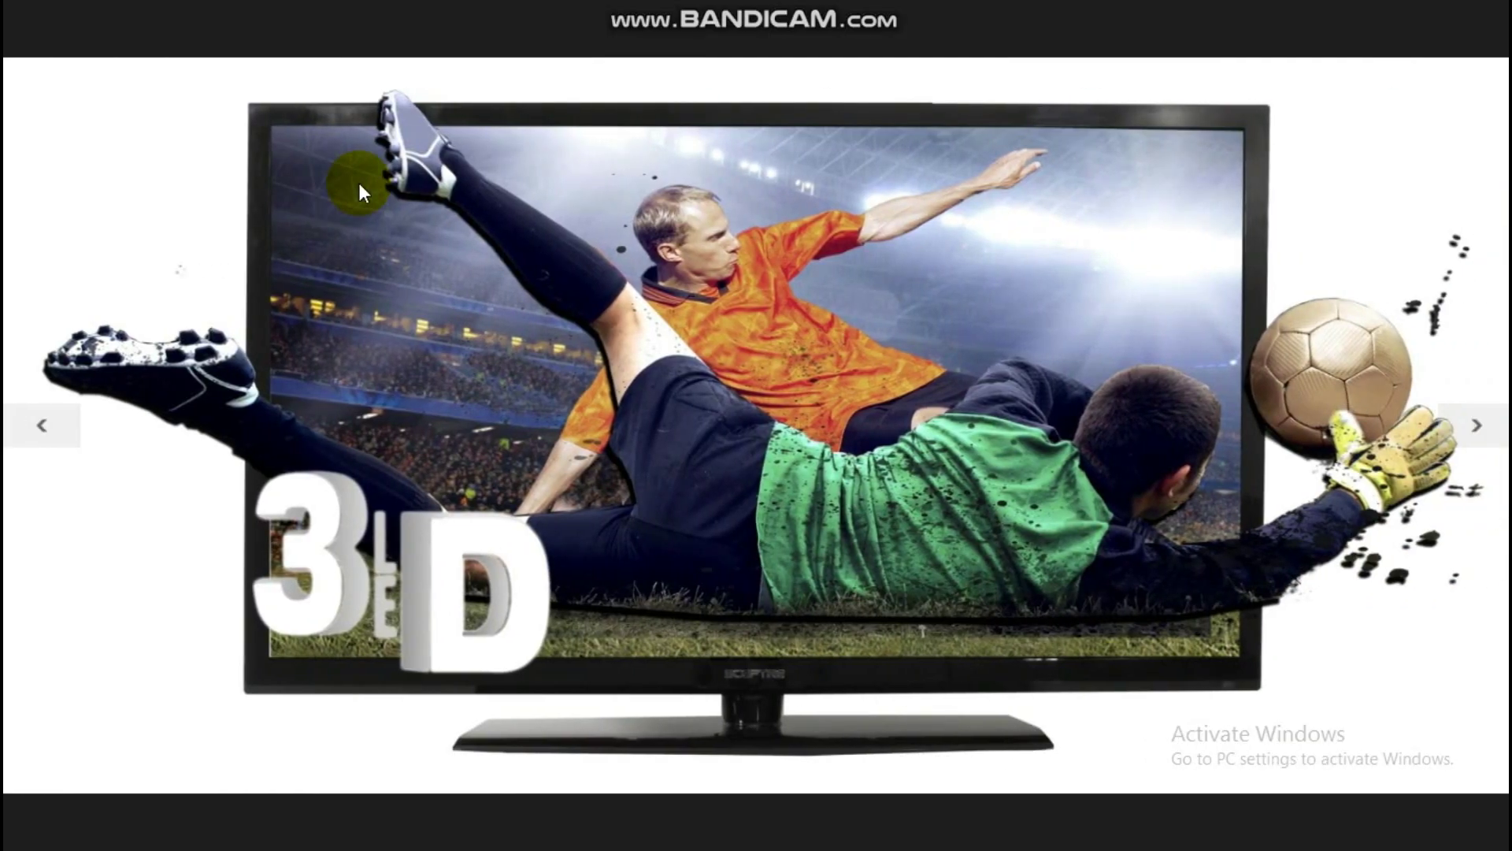
key("Right")
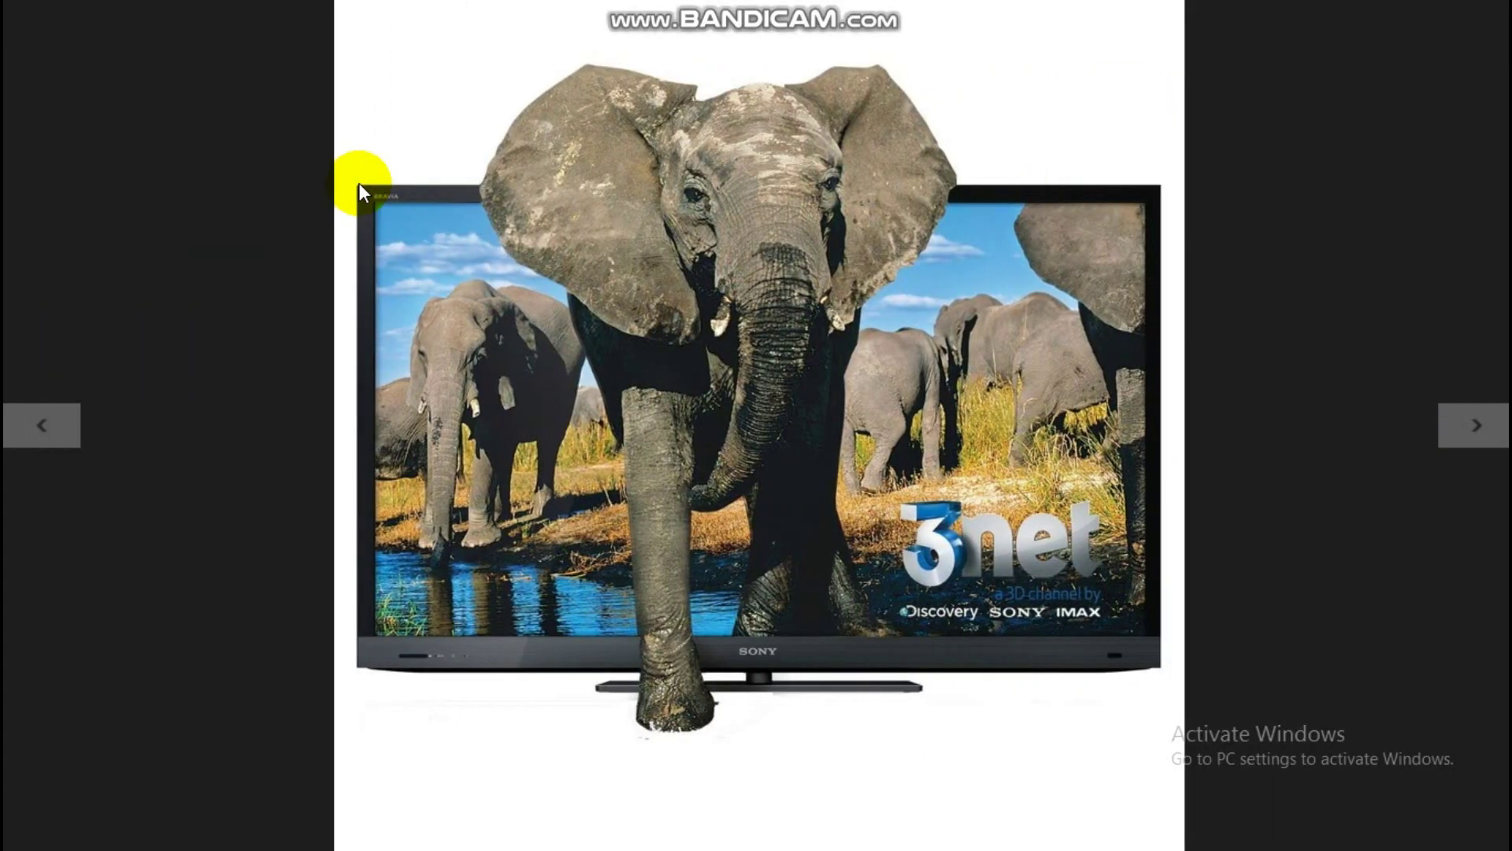
key("Right")
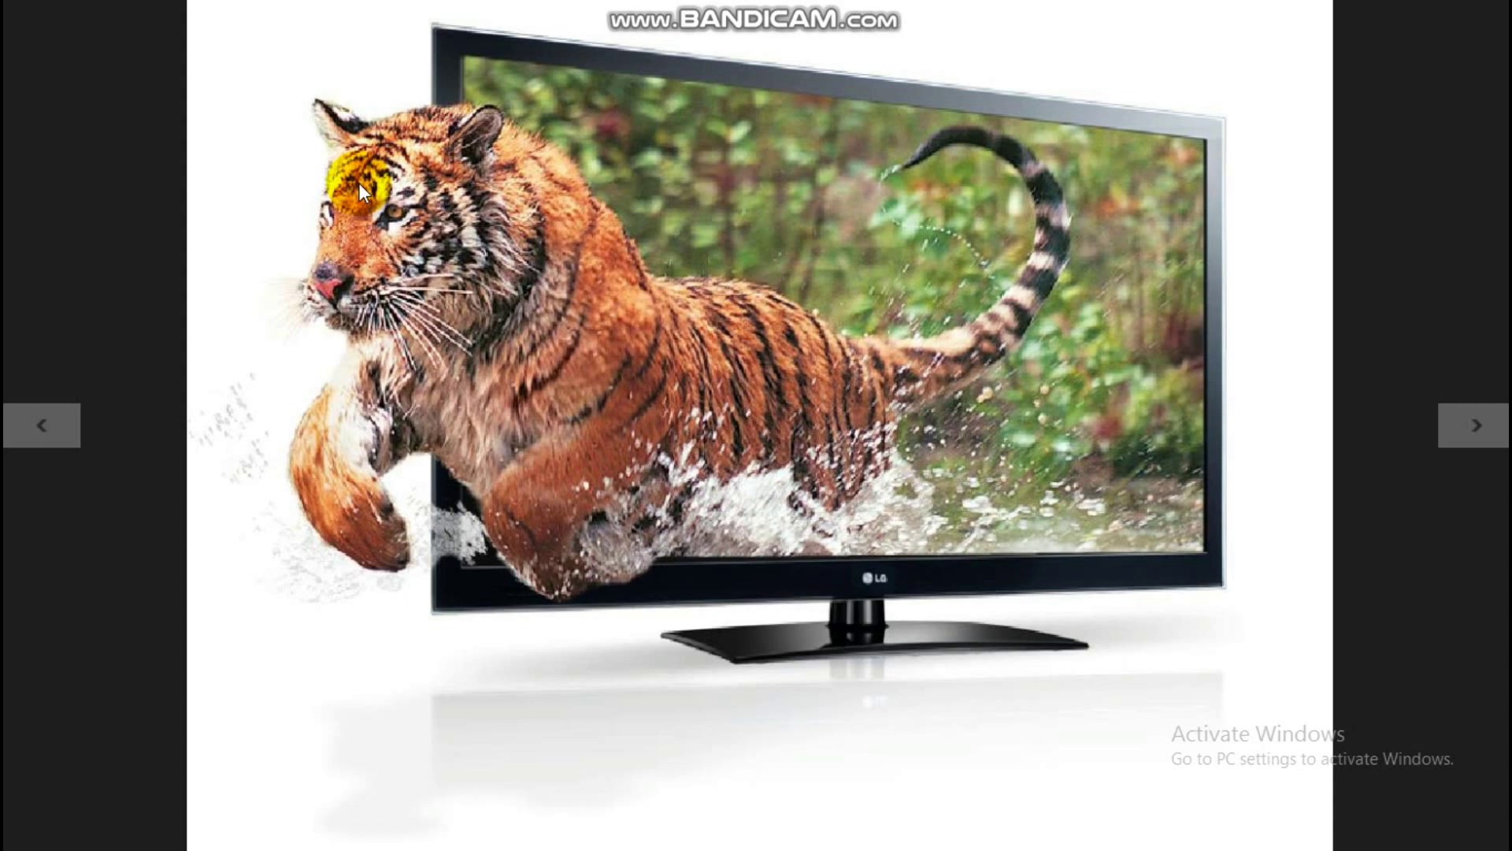
key("Right")
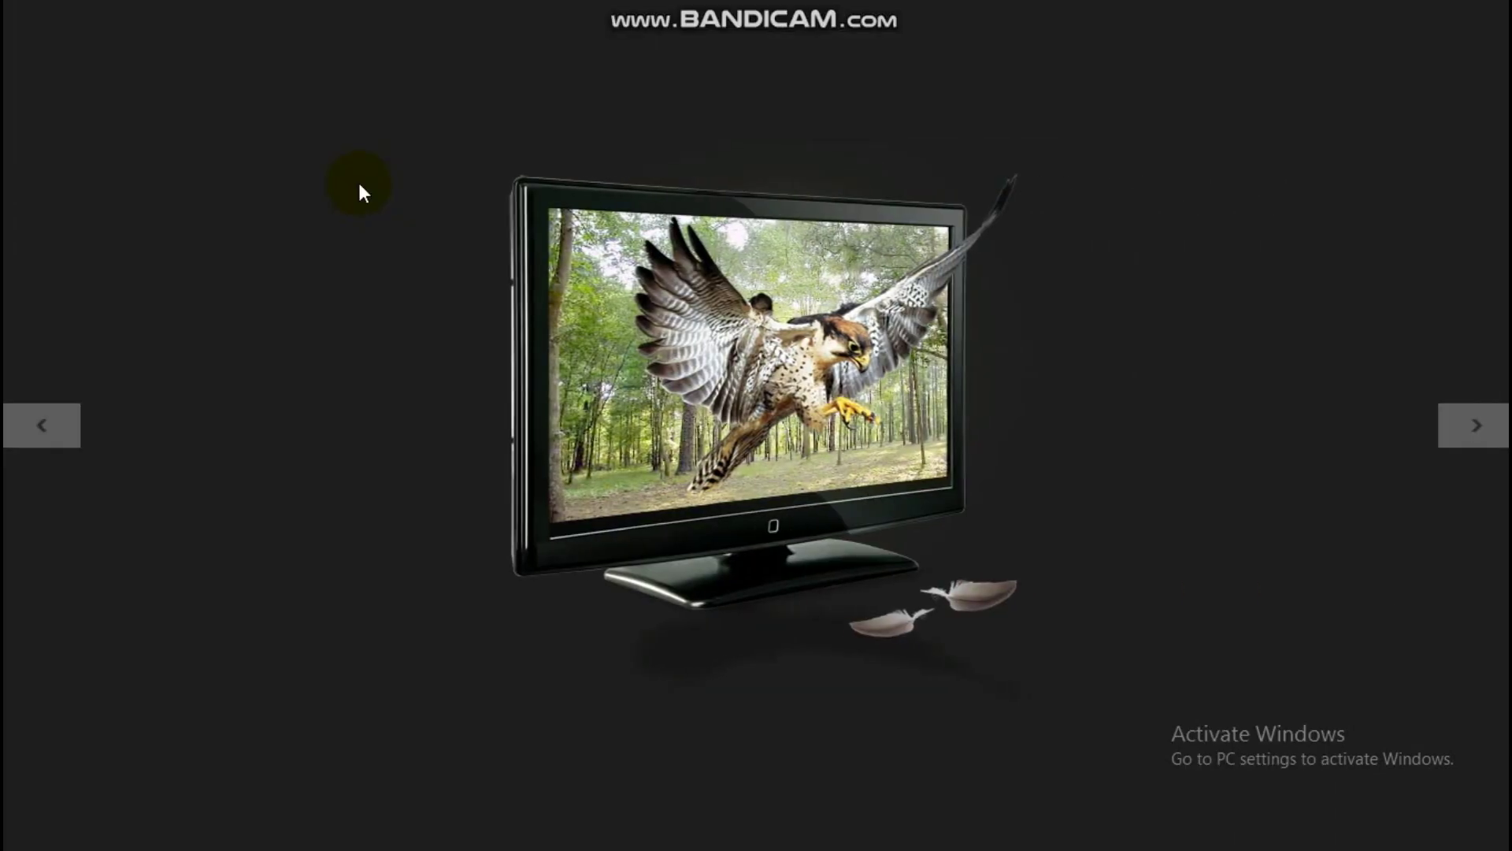
key("Right")
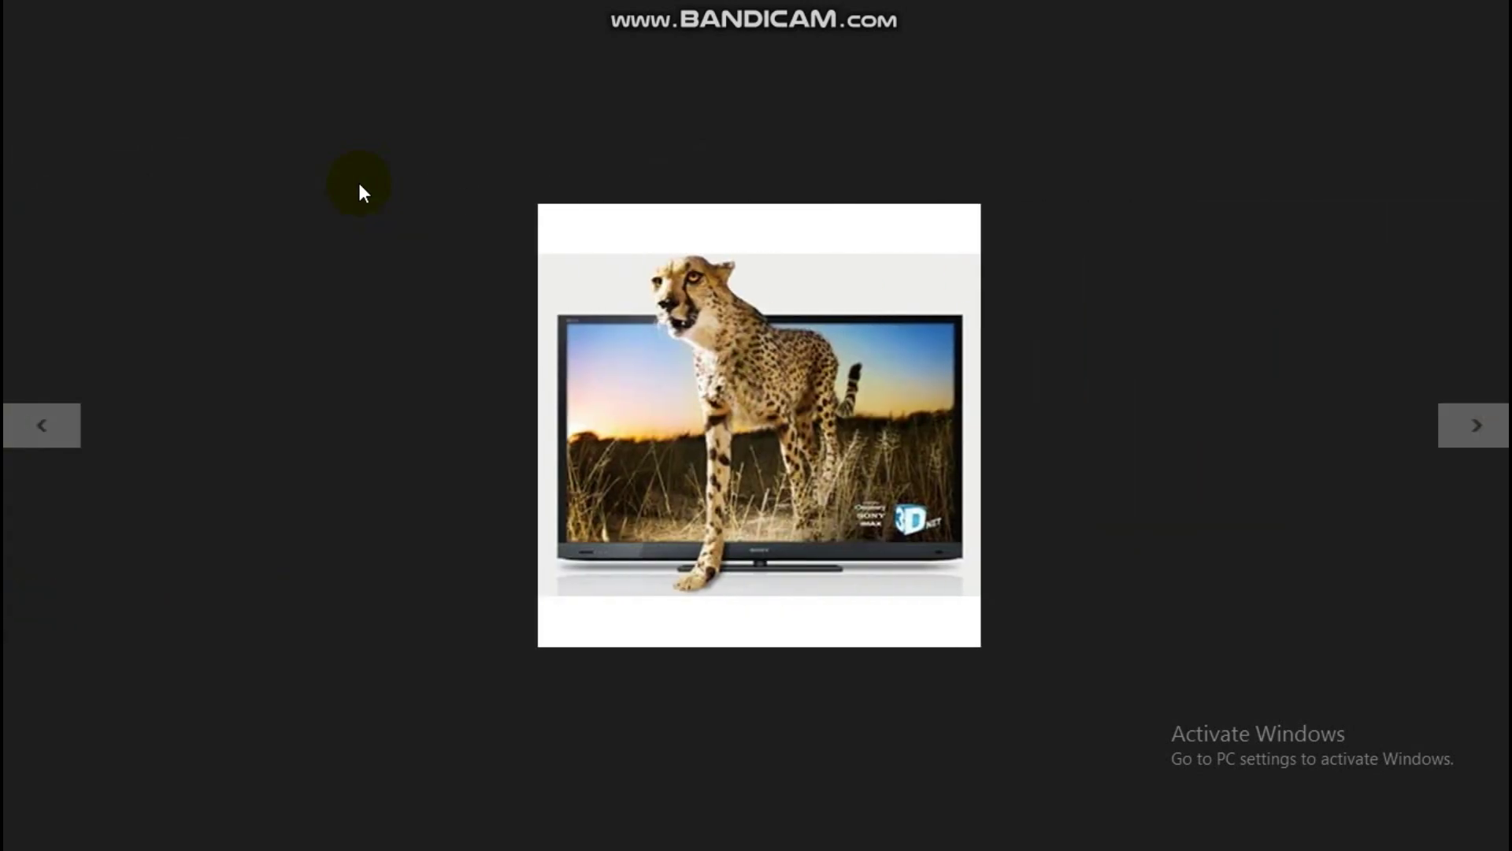
key("Right")
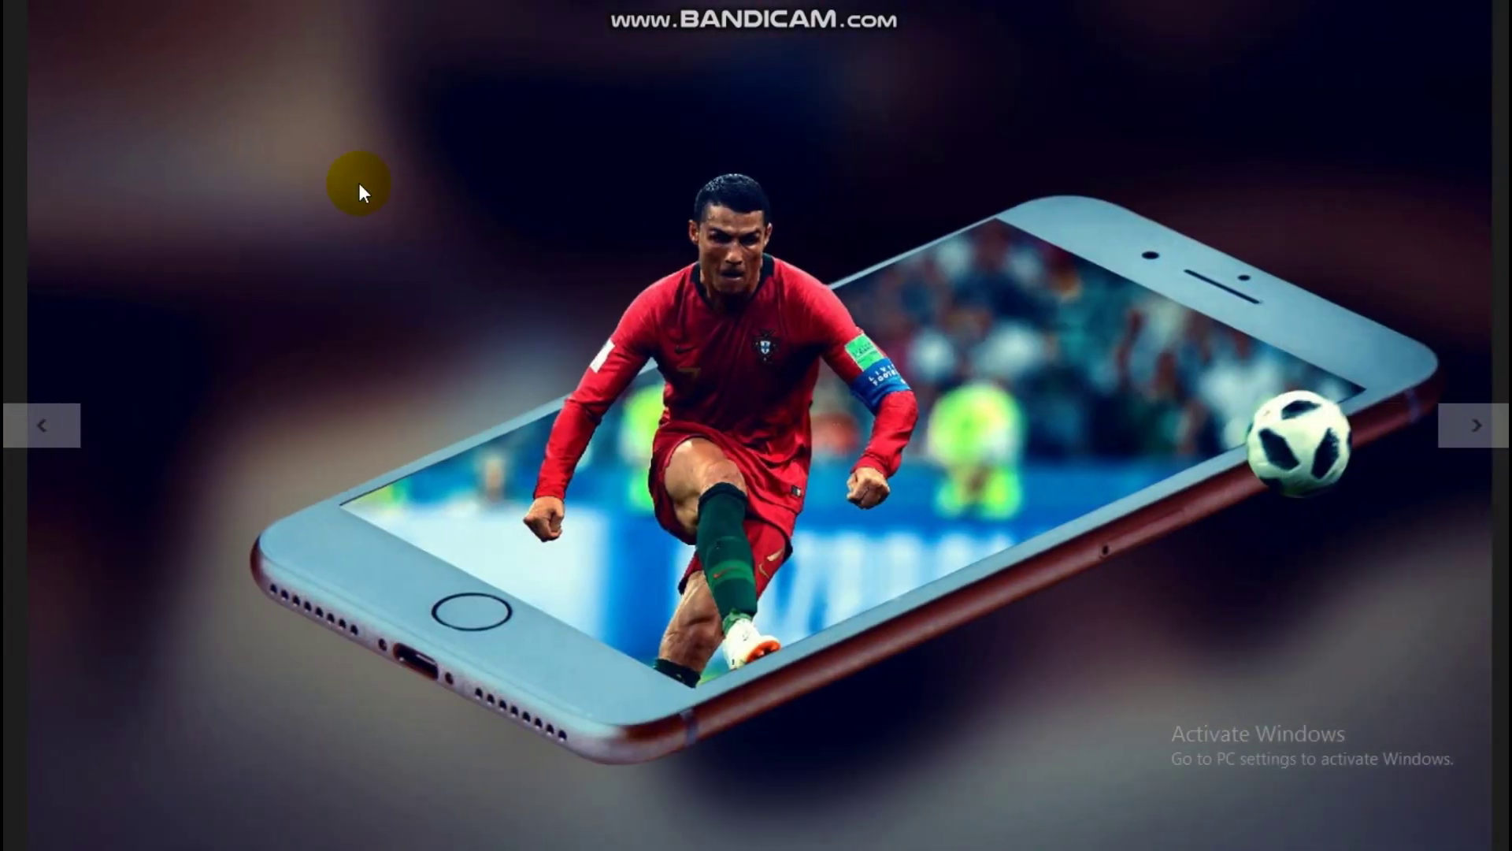
key("Right")
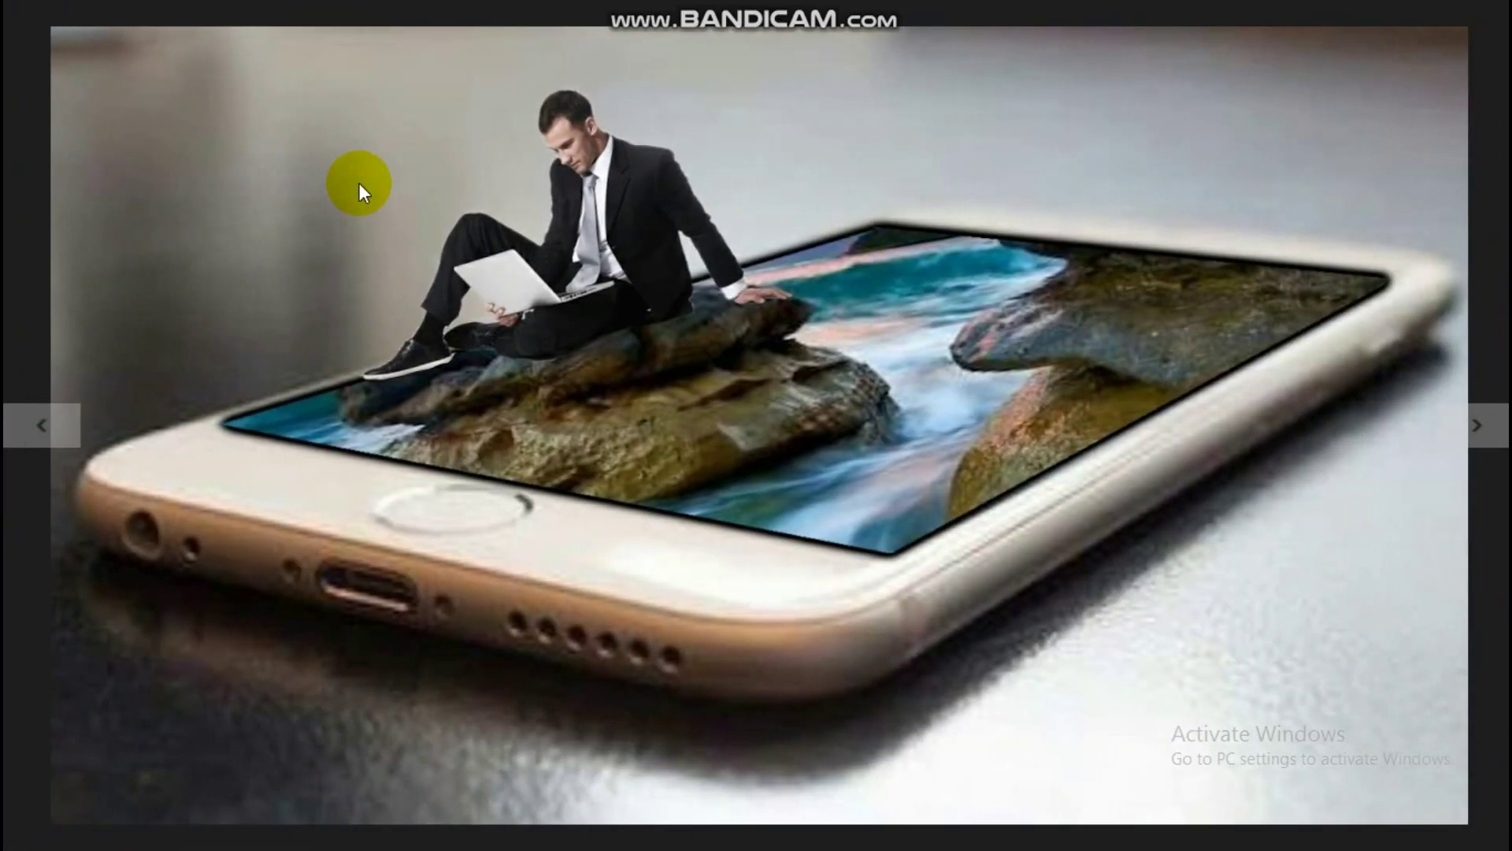
key("Right")
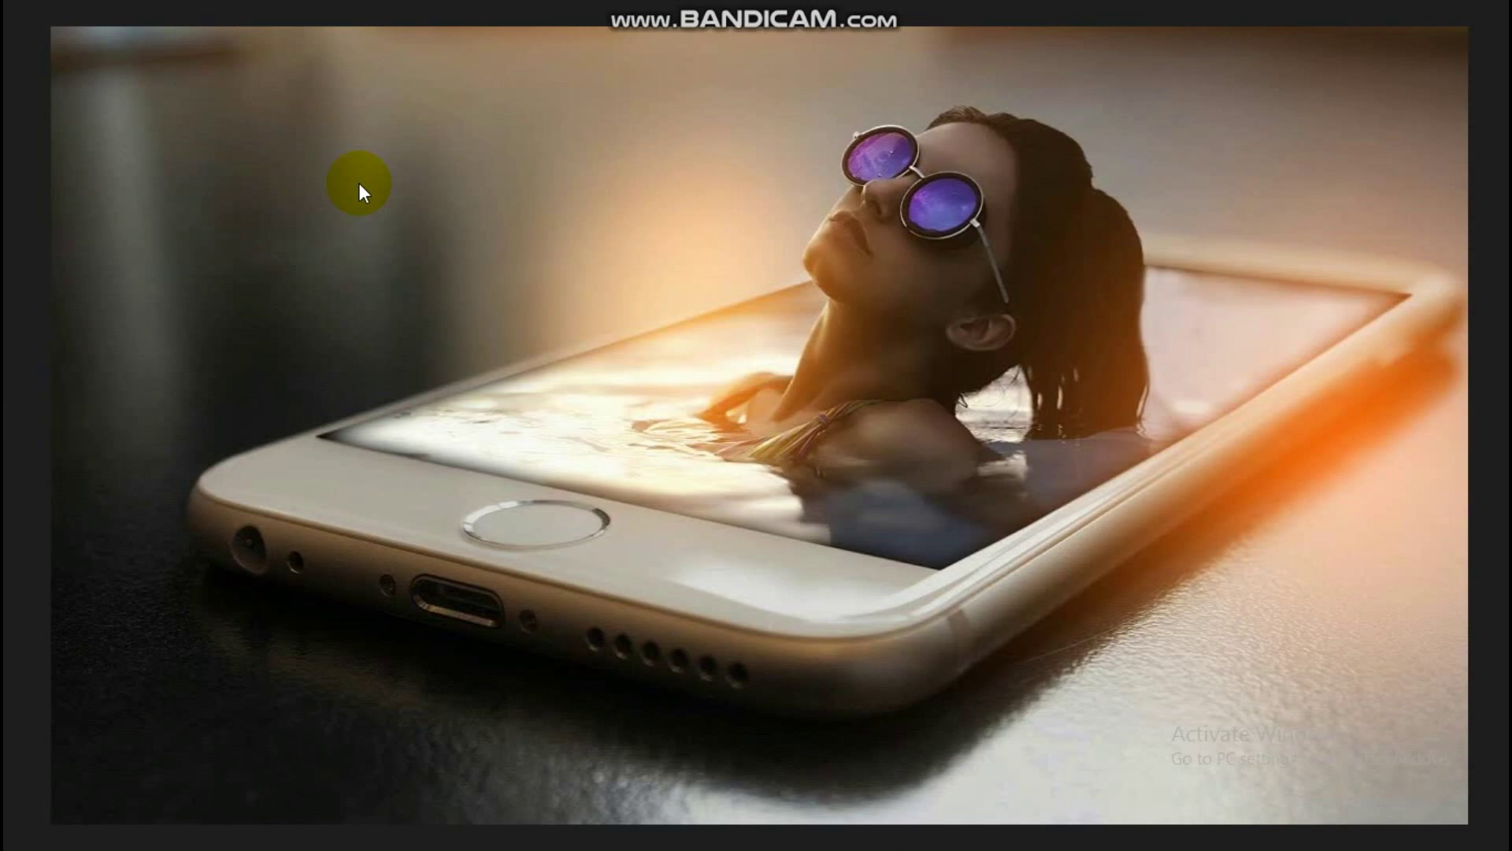
key("Right")
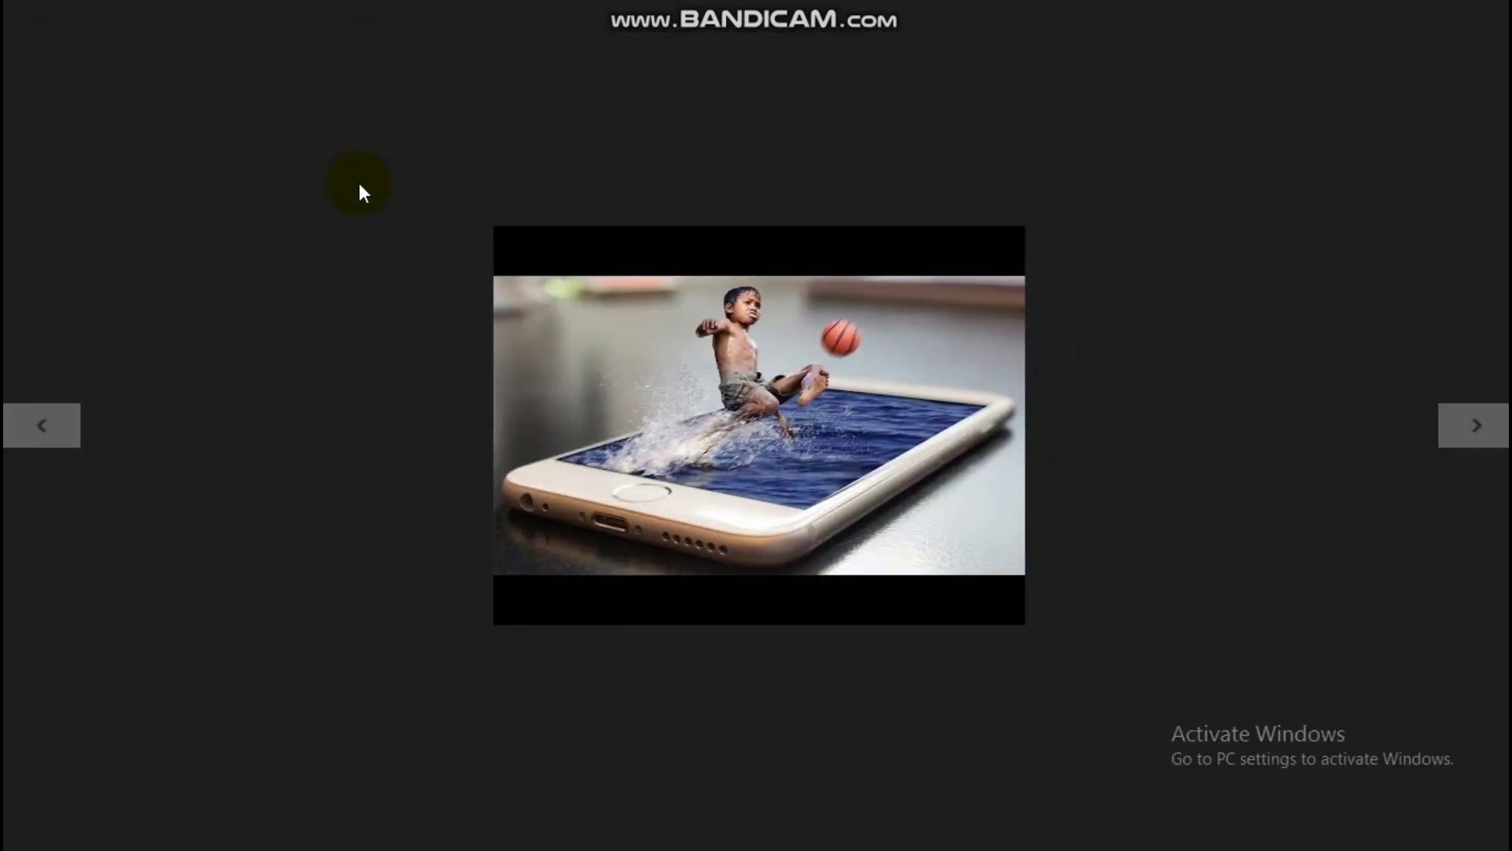
key("Right")
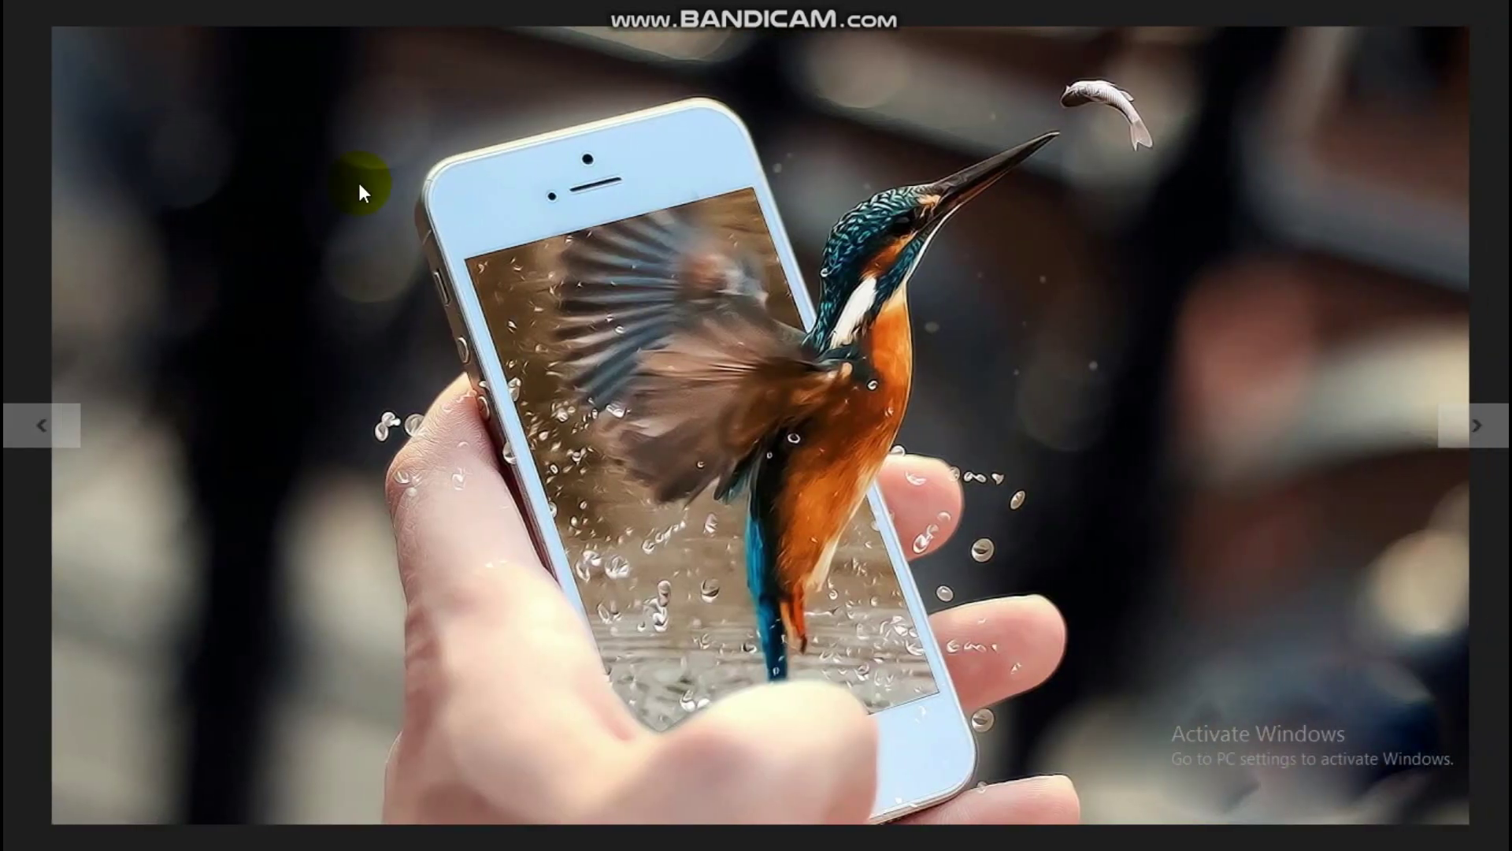
key("Right")
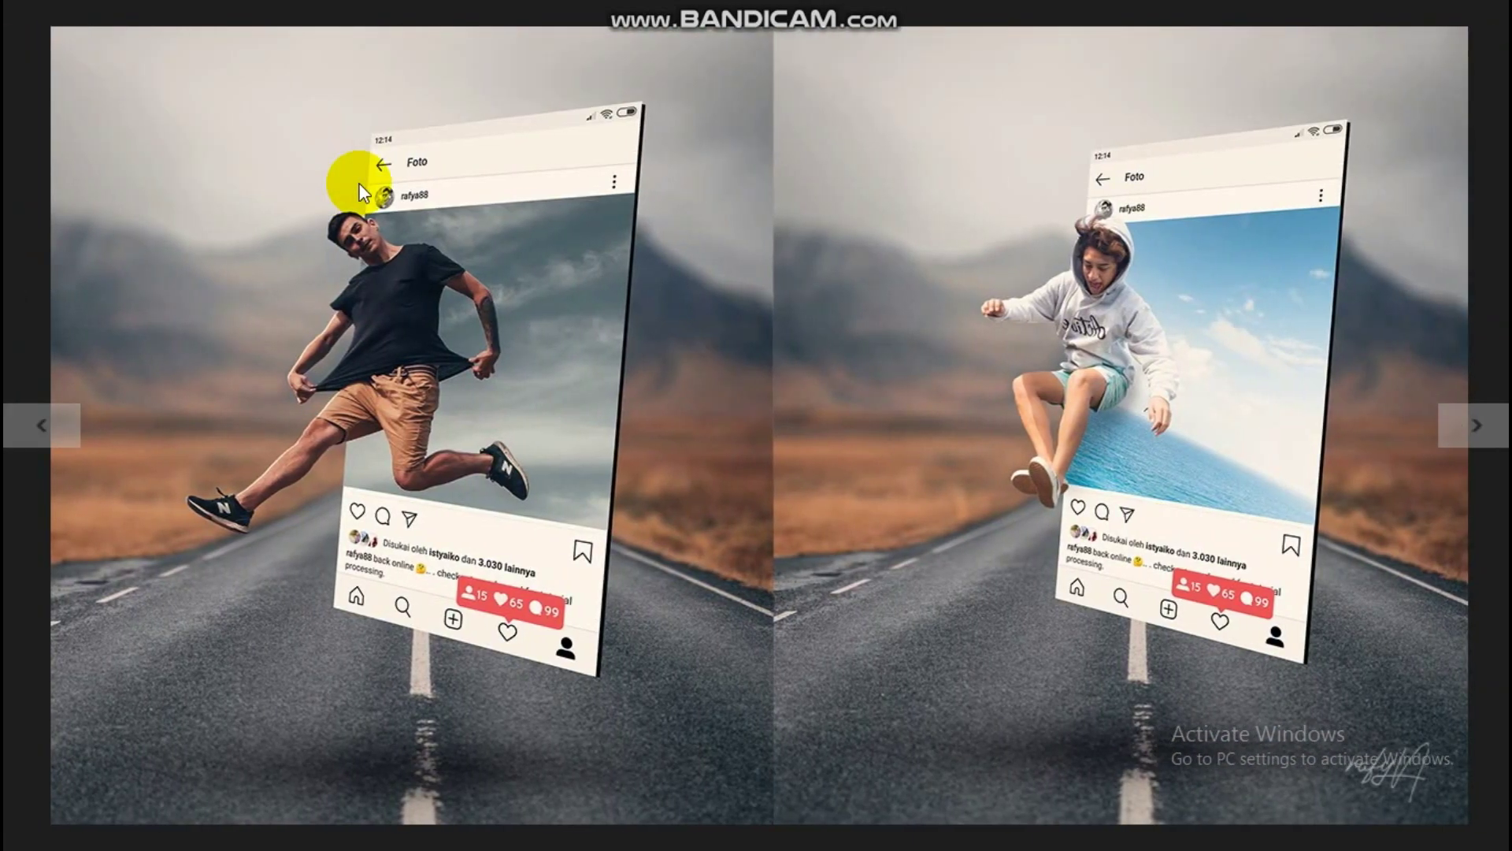
key("Right")
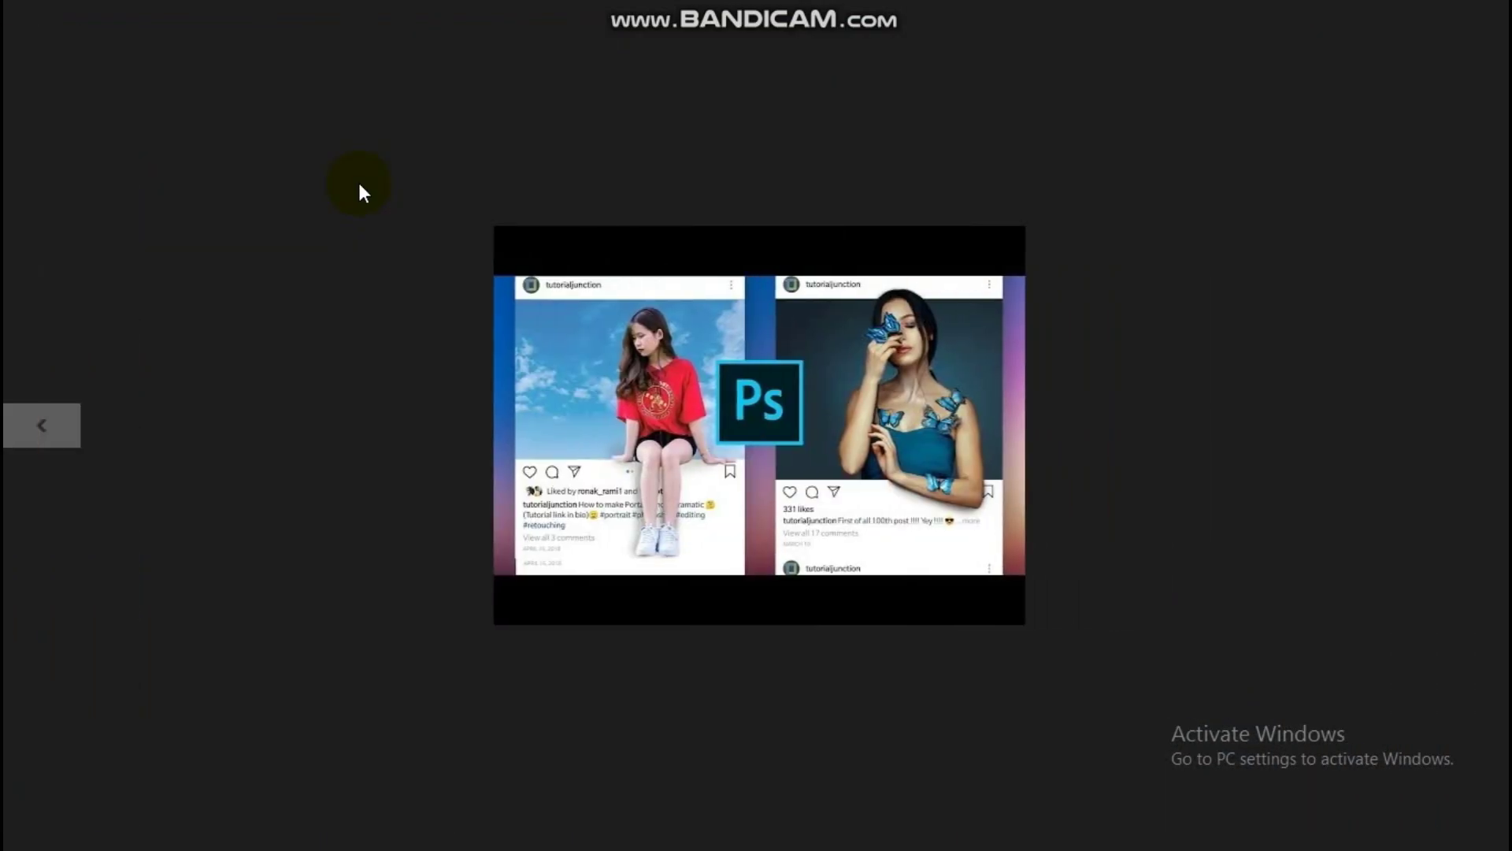
key("alt+F4")
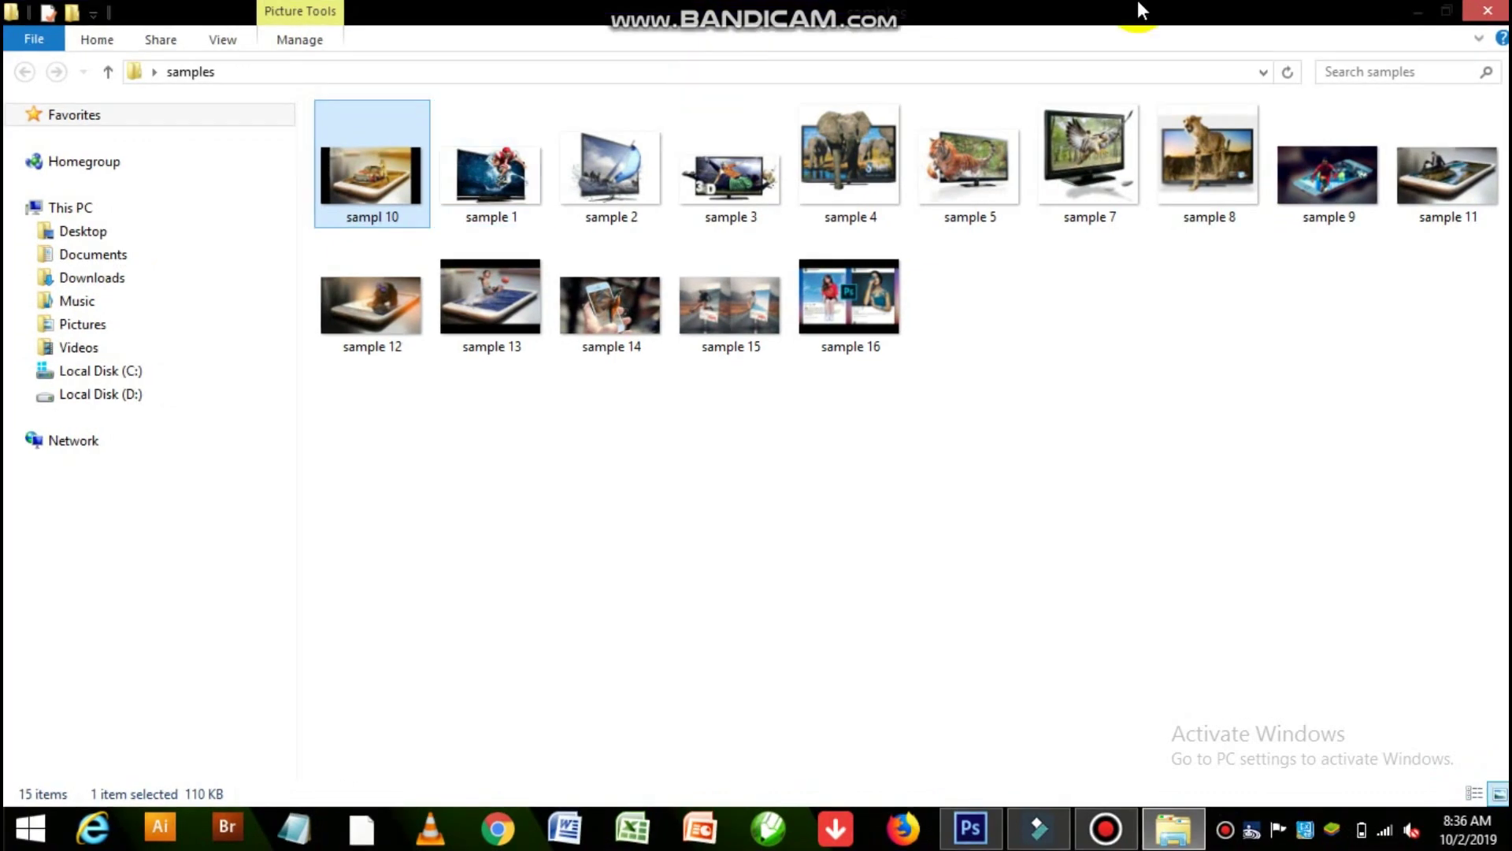
Close the samples folder, then view and close the 123wl-1 'POP-UP IMAGE' title card
left_click(1482, 11)
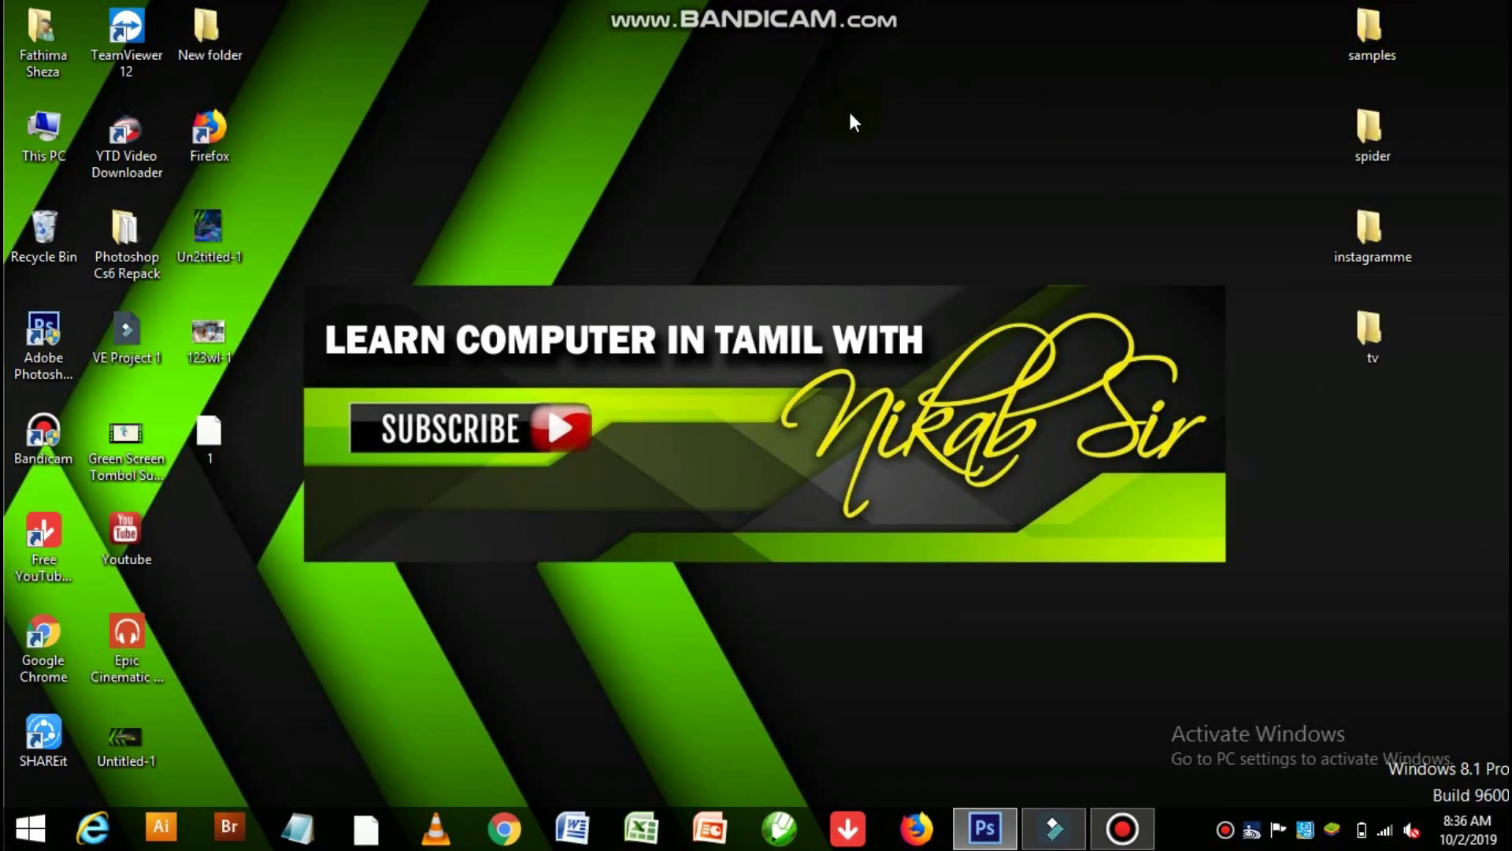
double_click(209, 347)
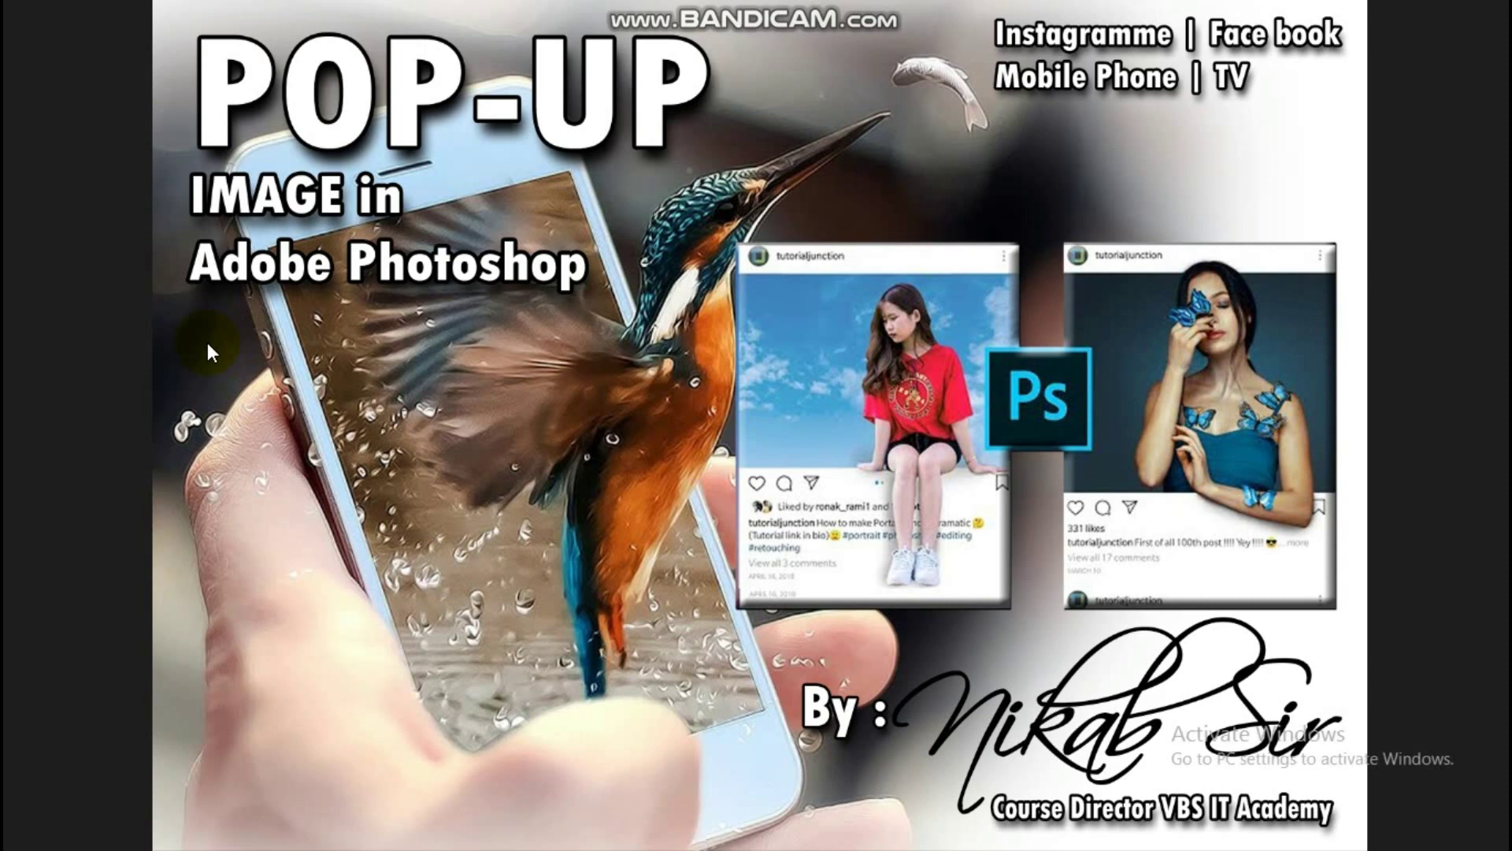
key("alt+F4")
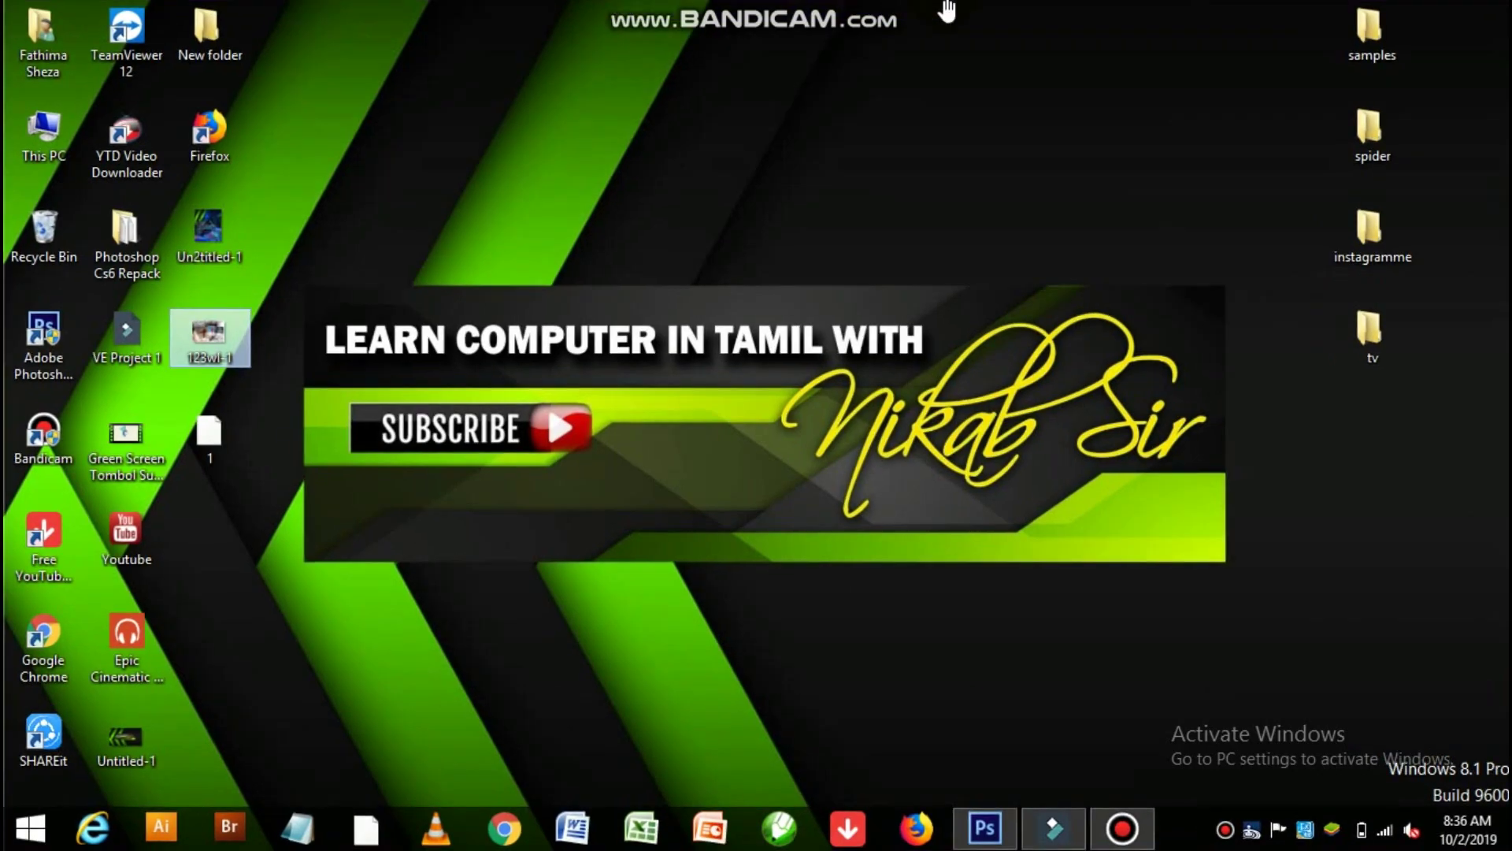